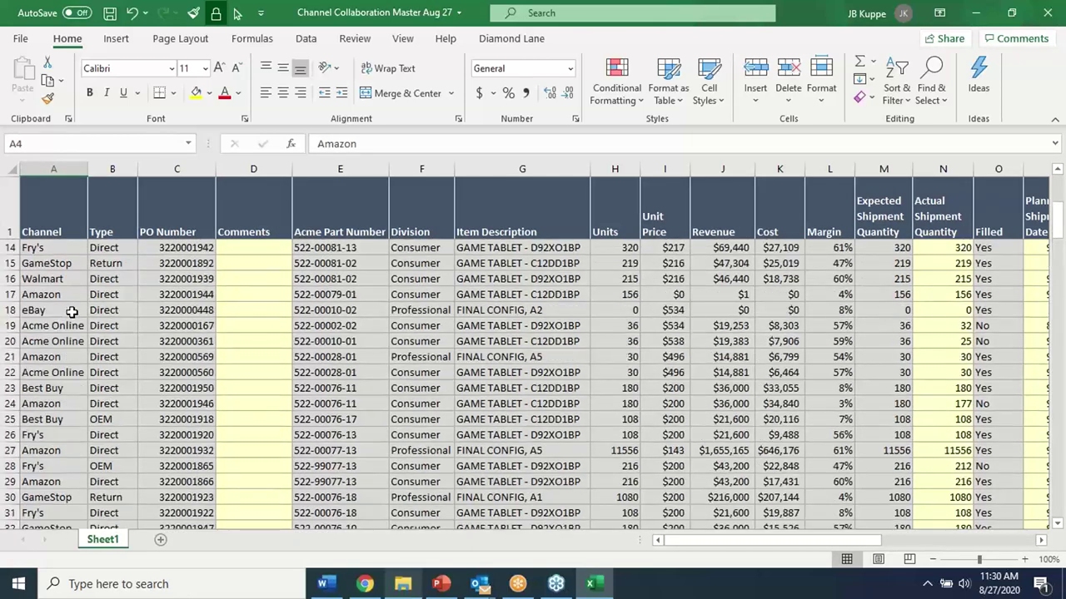
Inspect the order table's cost, ship-date, ASN and description cells, then show the Diamond Lane commands
left_click(103, 260)
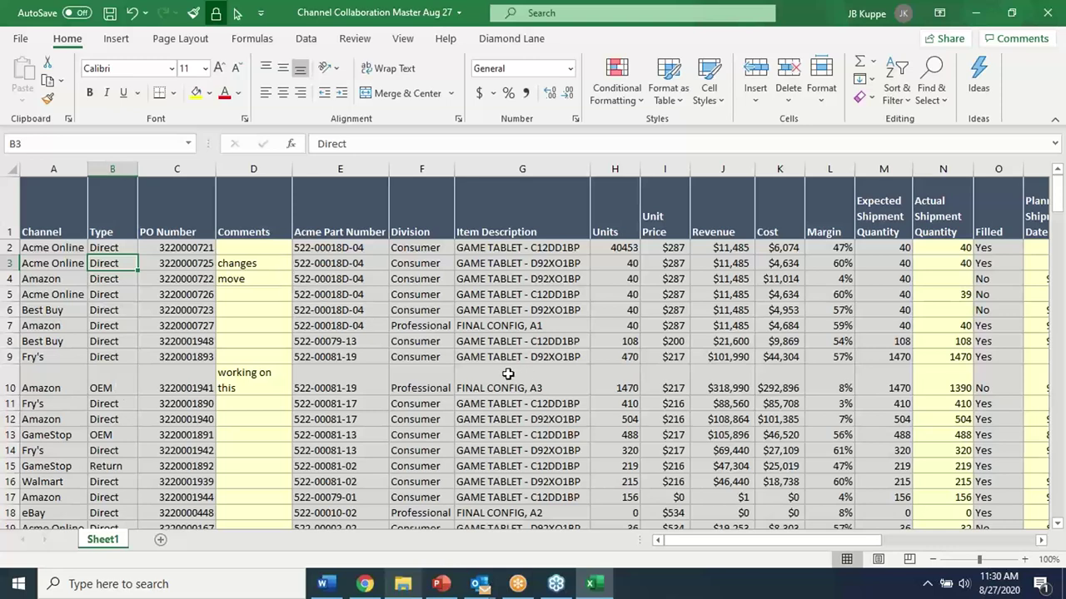
left_click(779, 326)
left_click_drag(830, 543, 958, 526)
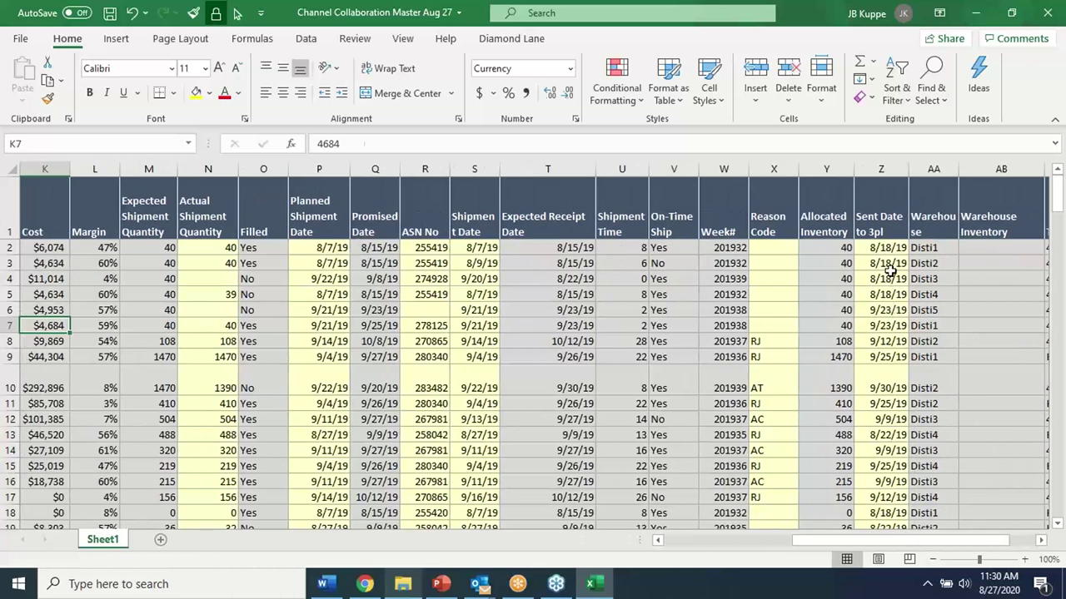
left_click(889, 278)
left_click(526, 281)
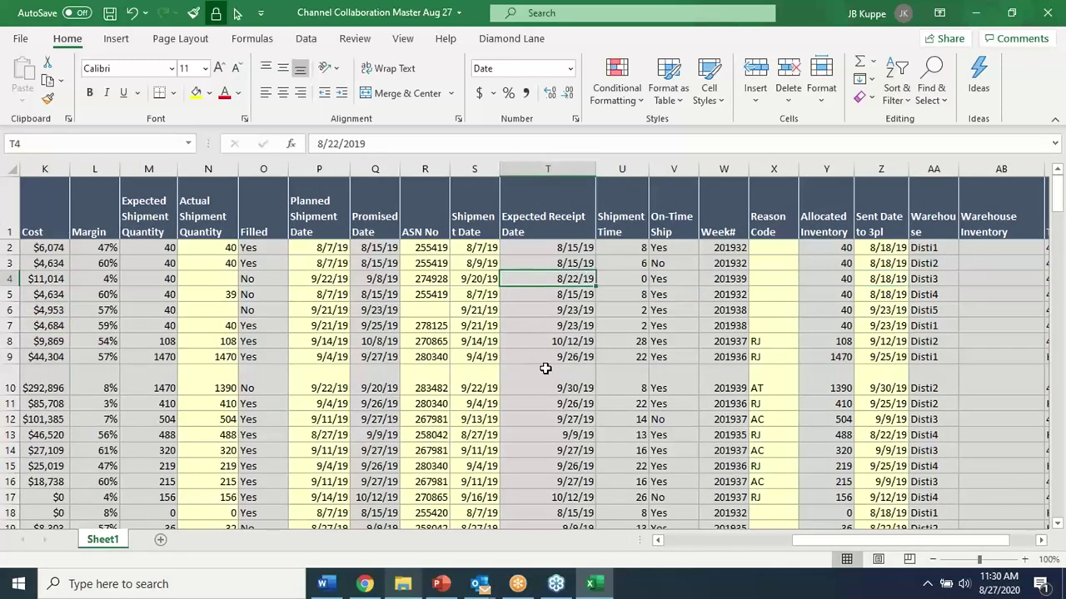
left_click(669, 291)
left_click(716, 293)
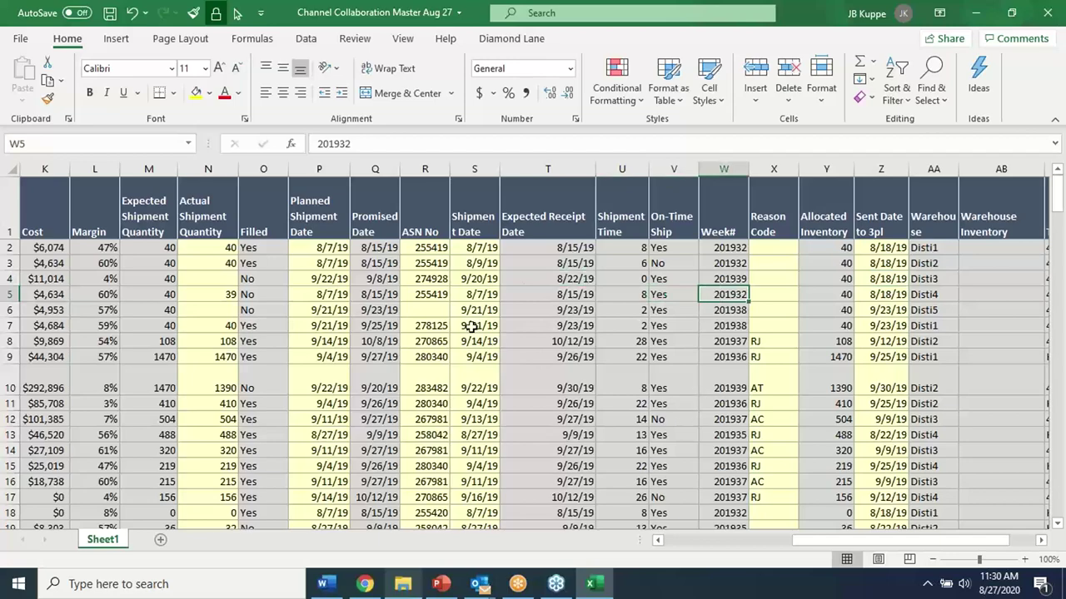
left_click(418, 283)
left_click_drag(924, 540, 635, 547)
left_click(573, 294)
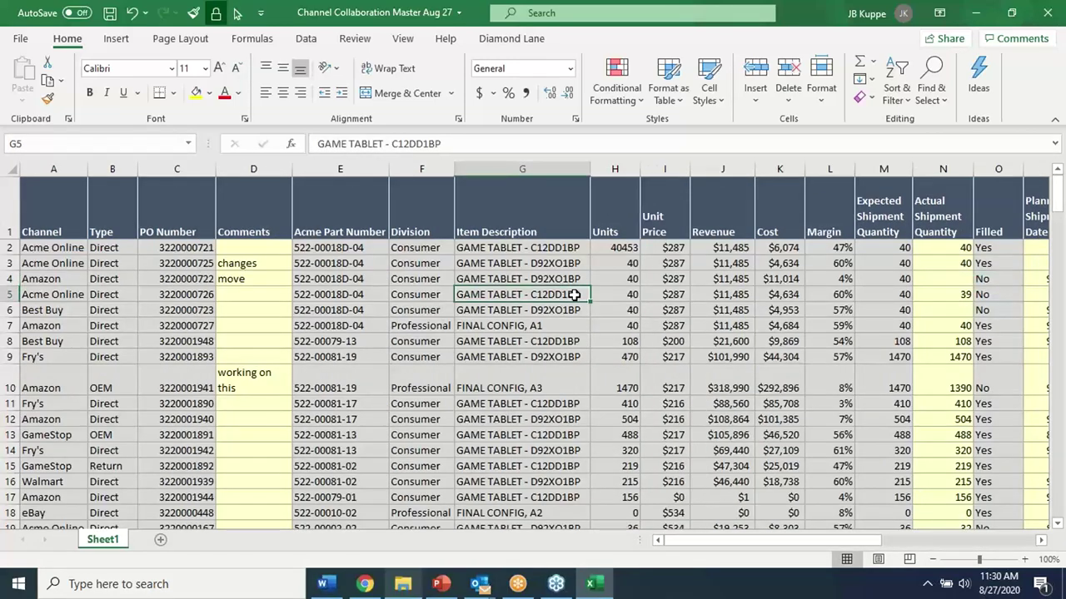
left_click(512, 38)
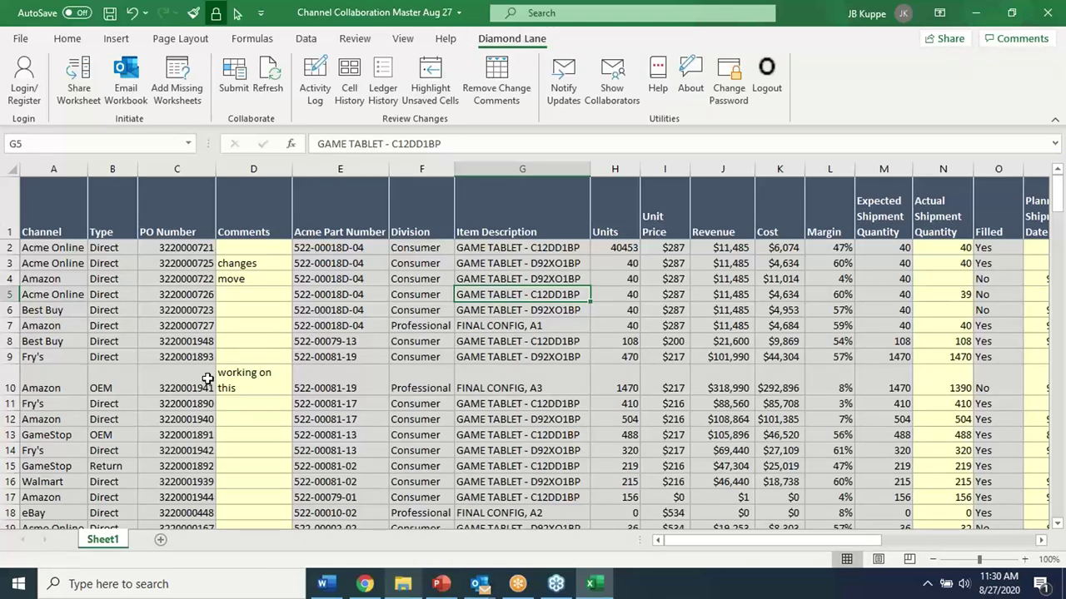
Rename the Sheet1 worksheet to 'COllaboration'
double_click(106, 540)
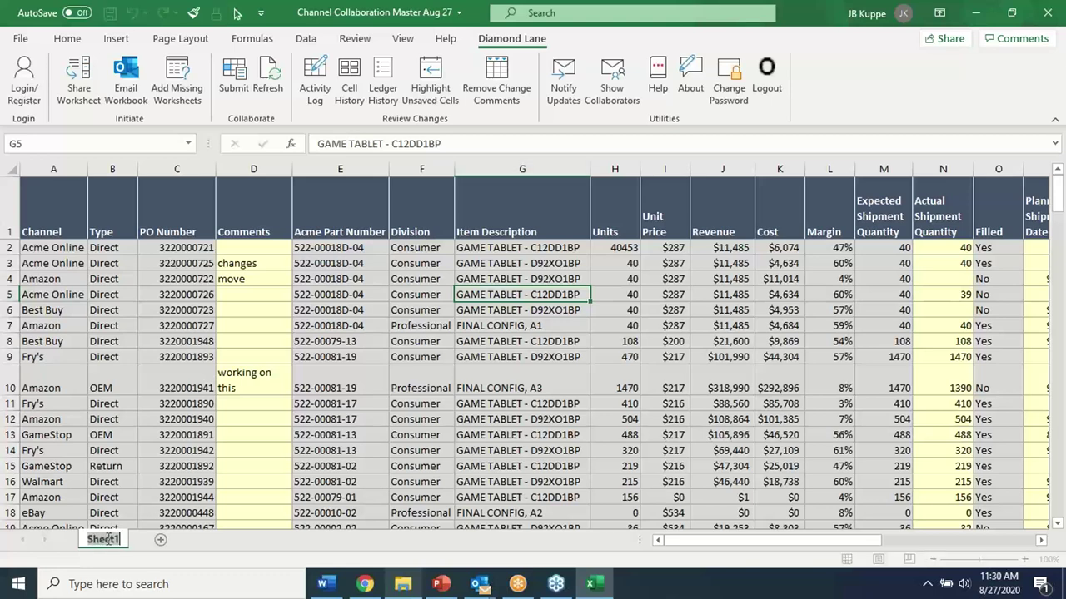
type("COllaboat")
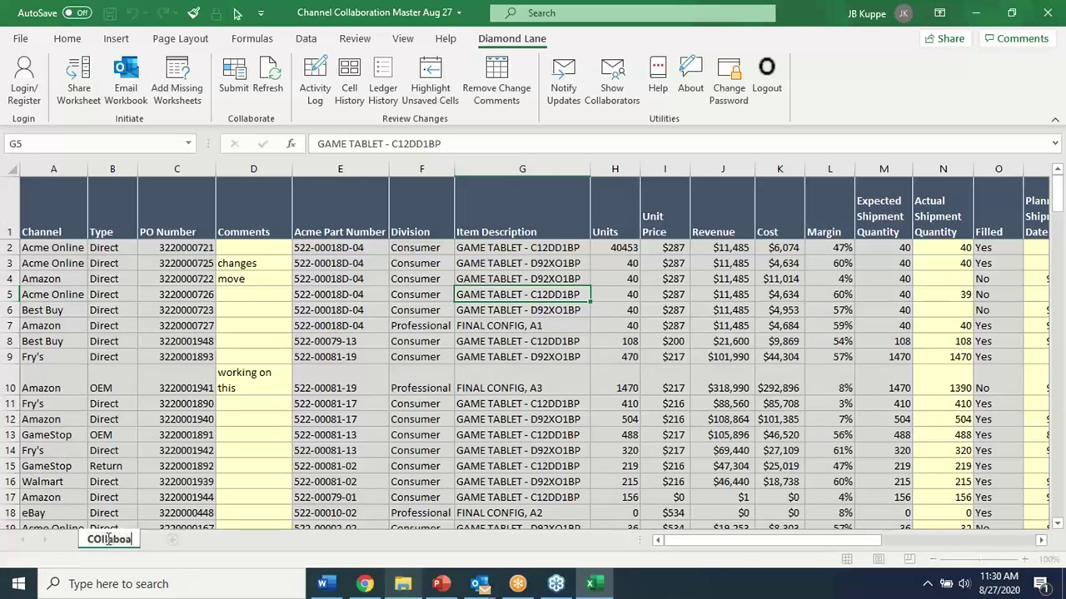
key("BackSpace")
key("BackSpace")
type("ration")
key("Return")
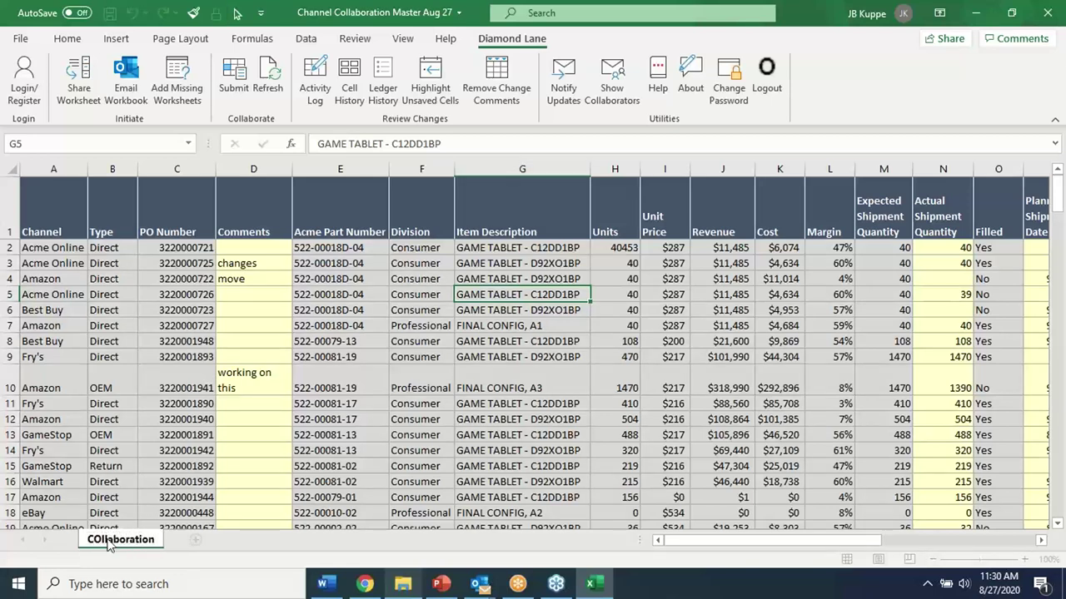
Log in to Diamond Lane with the account e-mail and password and dismiss the success message
left_click(179, 358)
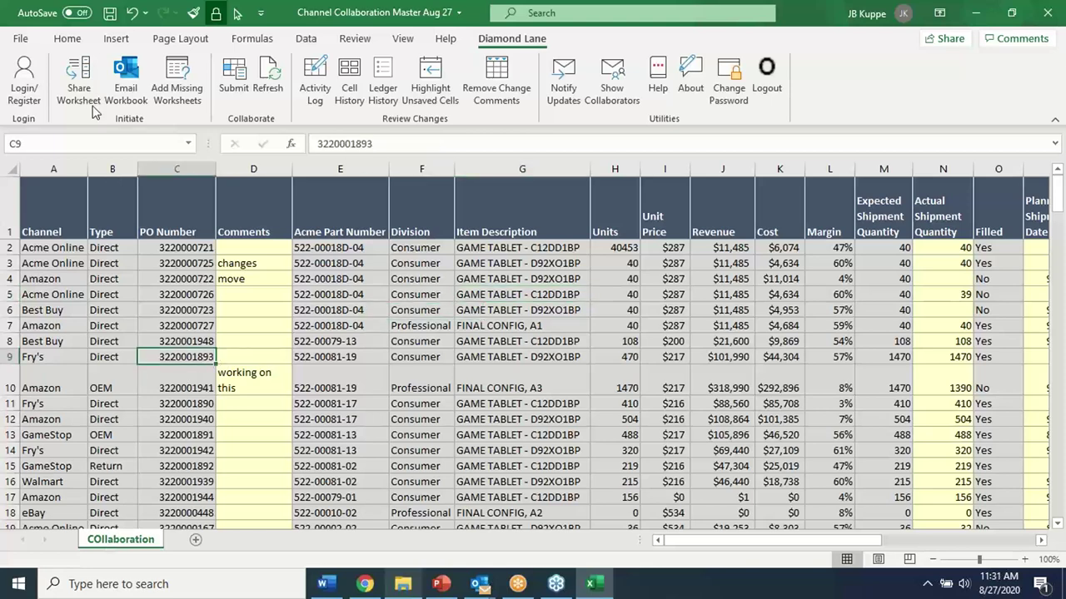
left_click(25, 83)
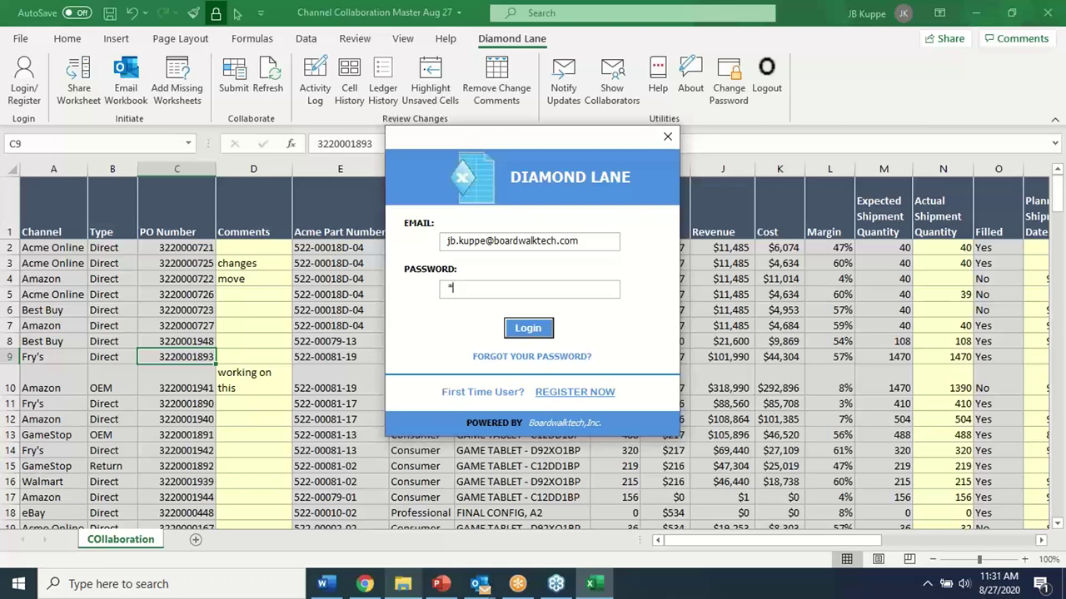
left_click(527, 329)
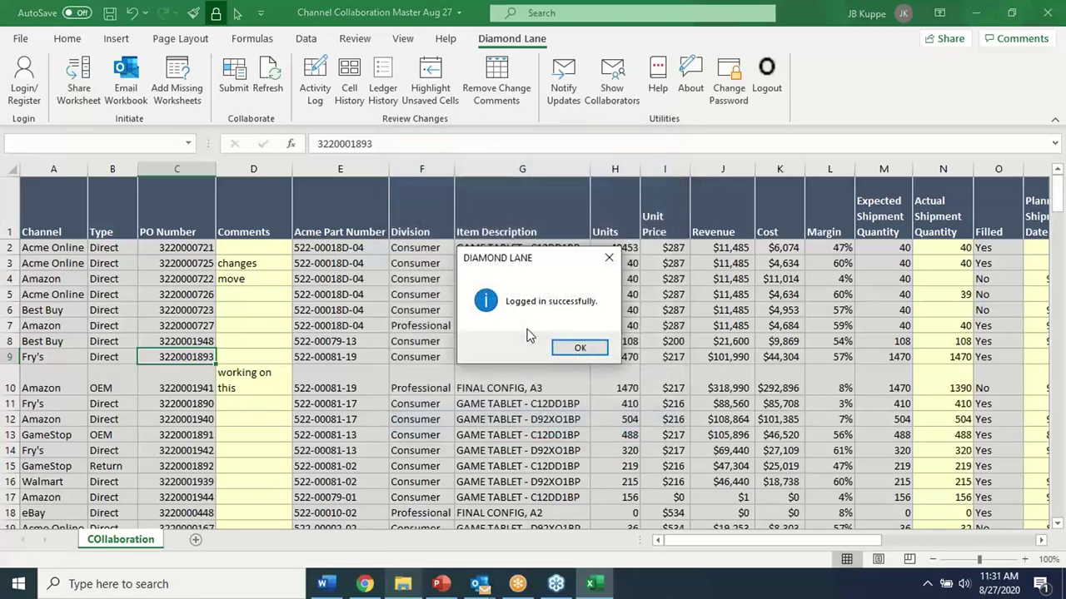
left_click(580, 350)
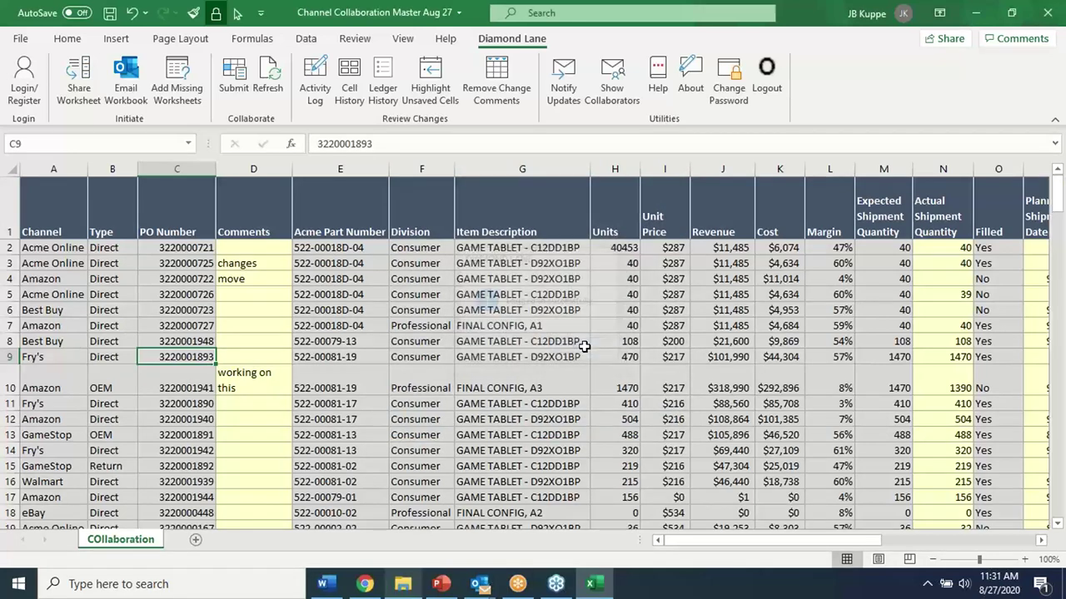
left_click(398, 265)
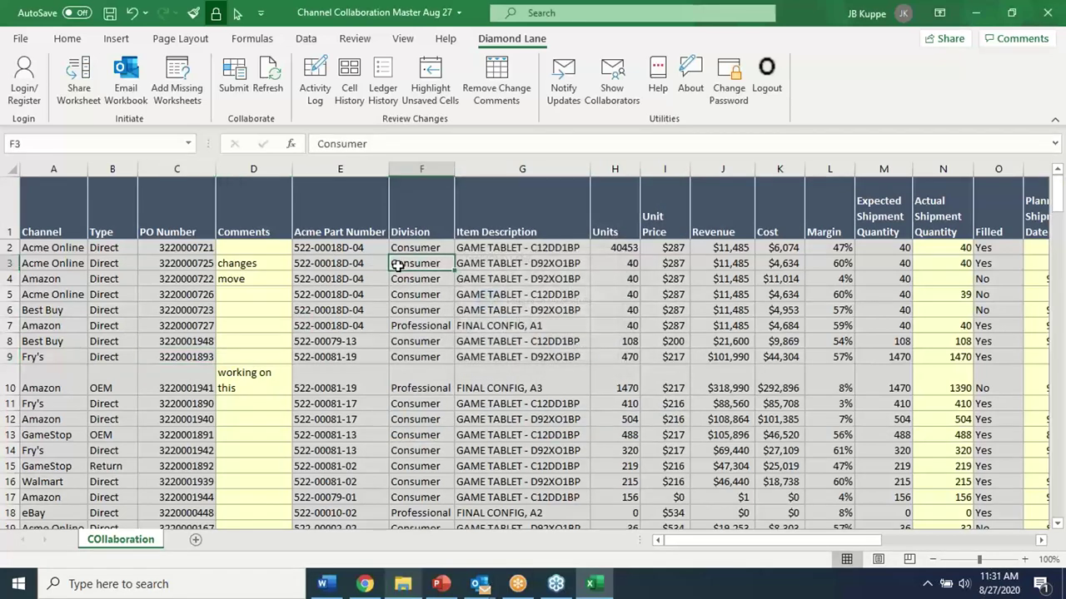
Share the COllaboration worksheet to the Diamond Lane server from the Diamond Lane tab
left_click(116, 39)
left_click(68, 40)
left_click(511, 39)
left_click(518, 356)
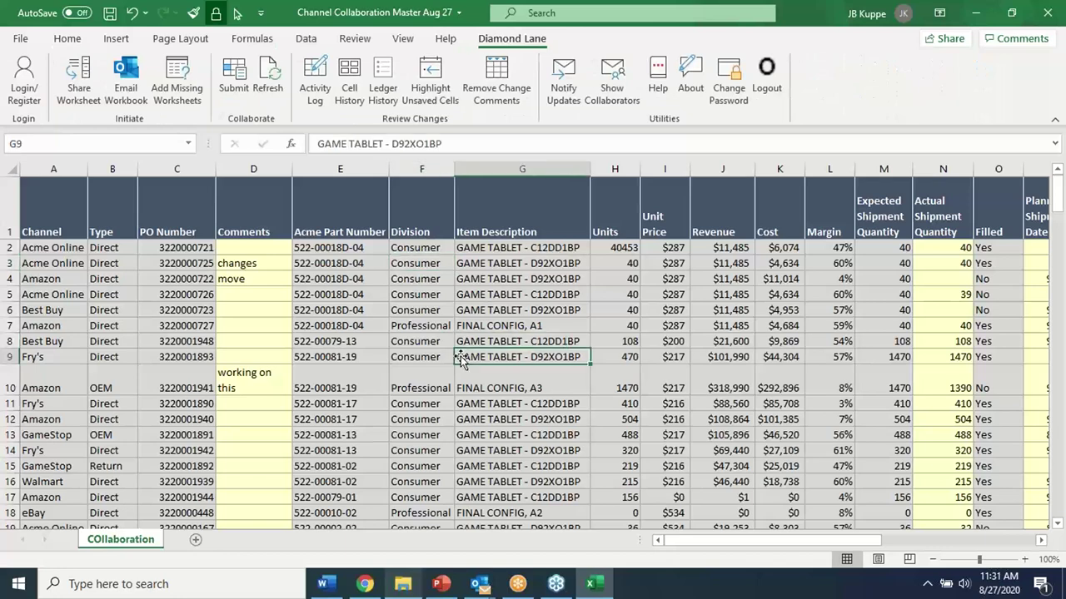
left_click(286, 282)
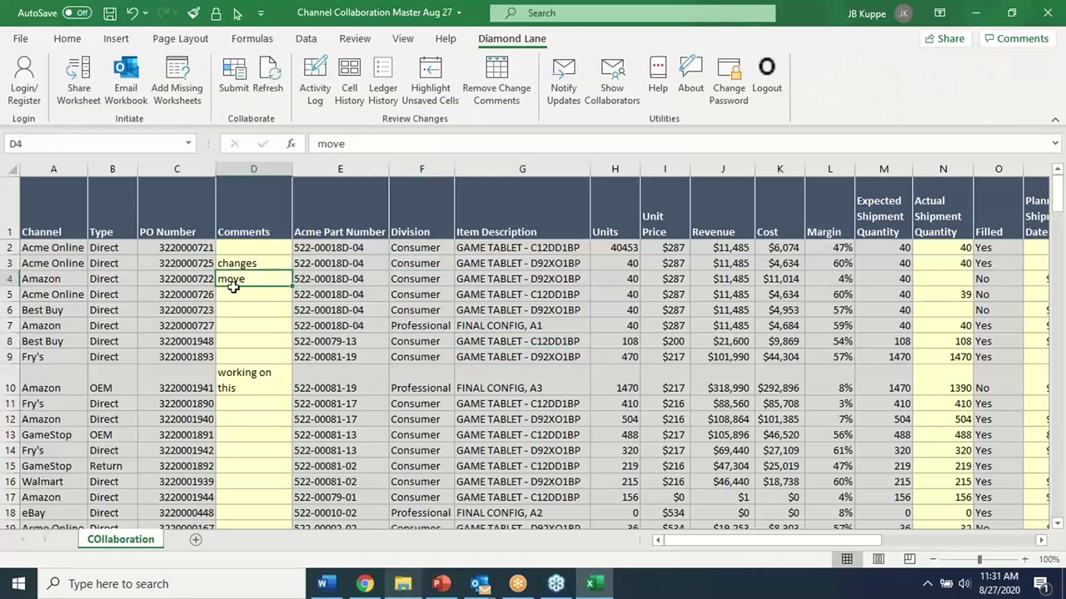
left_click(84, 87)
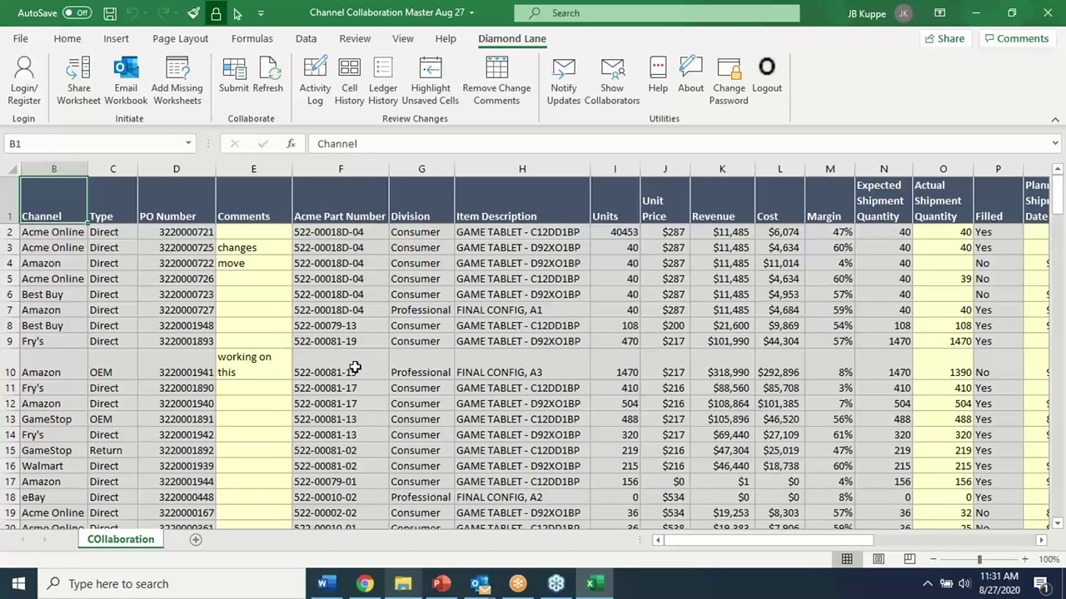
Change E4's comment to 'fixed this' and T4's shipment date to 9/24/2019
left_click(268, 263)
type("fixed th")
key("Return")
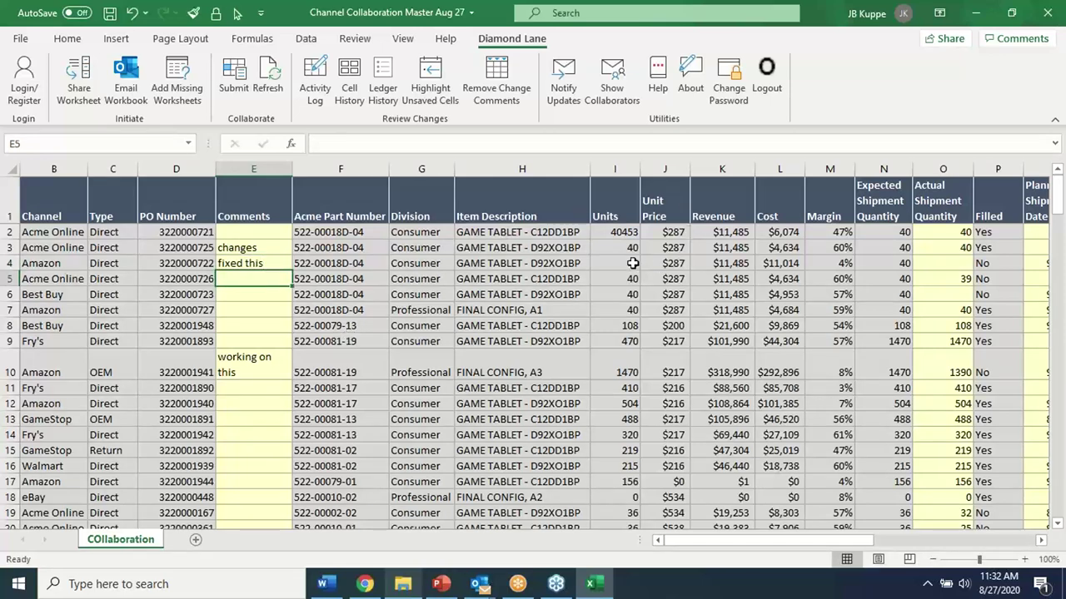
left_click(633, 263)
left_click_drag(783, 541, 874, 540)
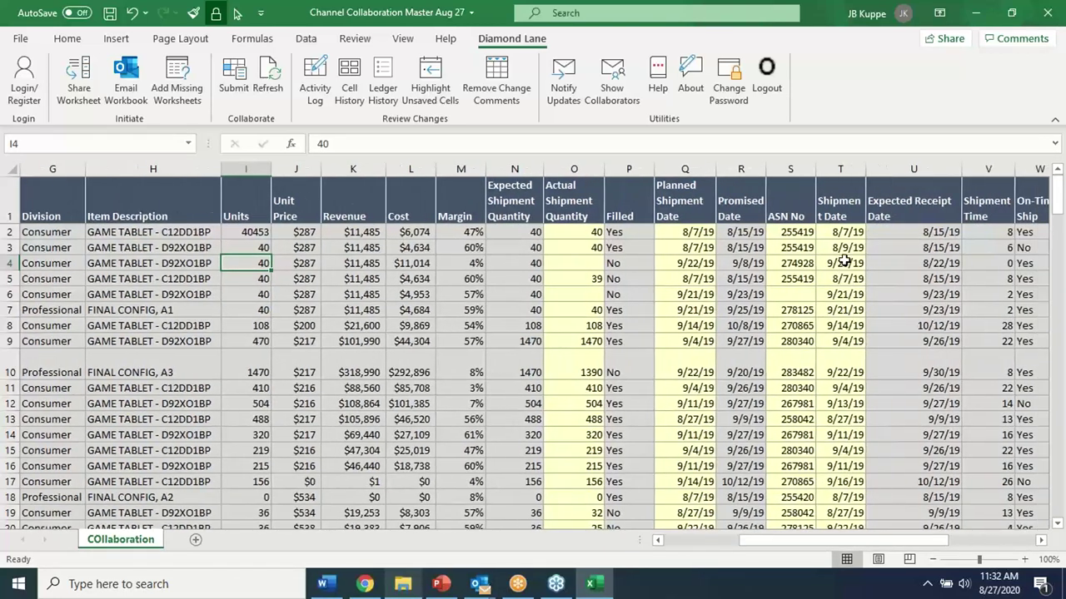
left_click(842, 265)
double_click(337, 144)
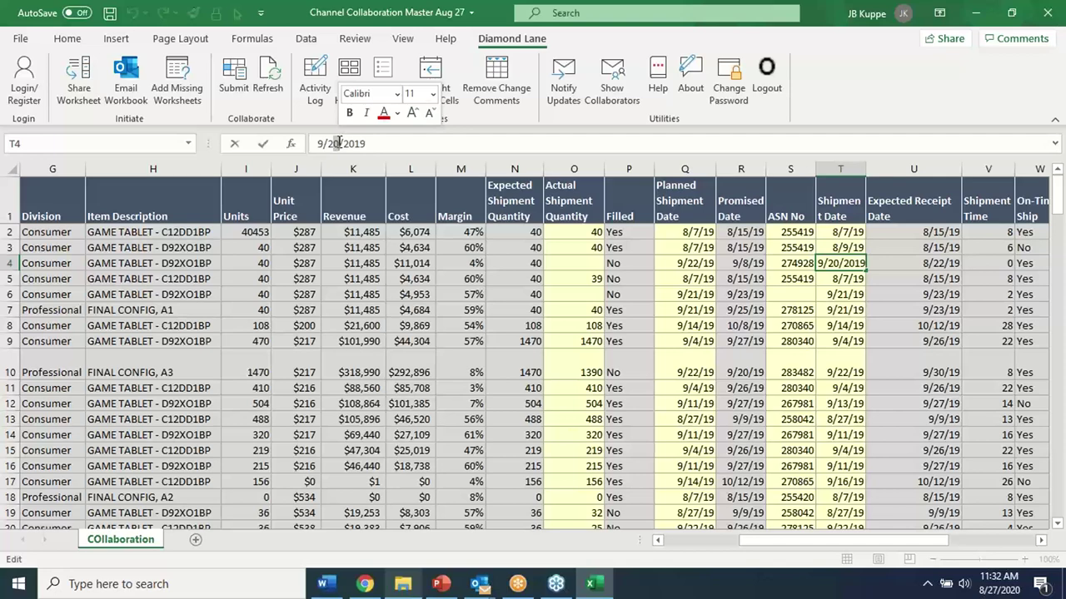
type("4")
key("Return")
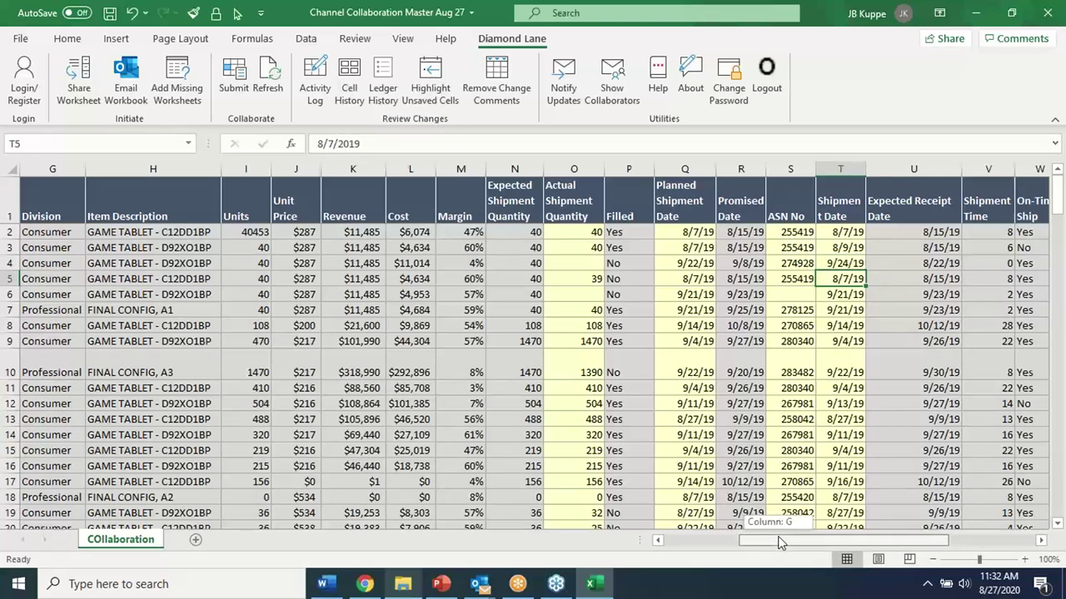
Highlight the unsaved cells and check the change notes on E4 and T4
left_click_drag(778, 540, 715, 540)
left_click(386, 409)
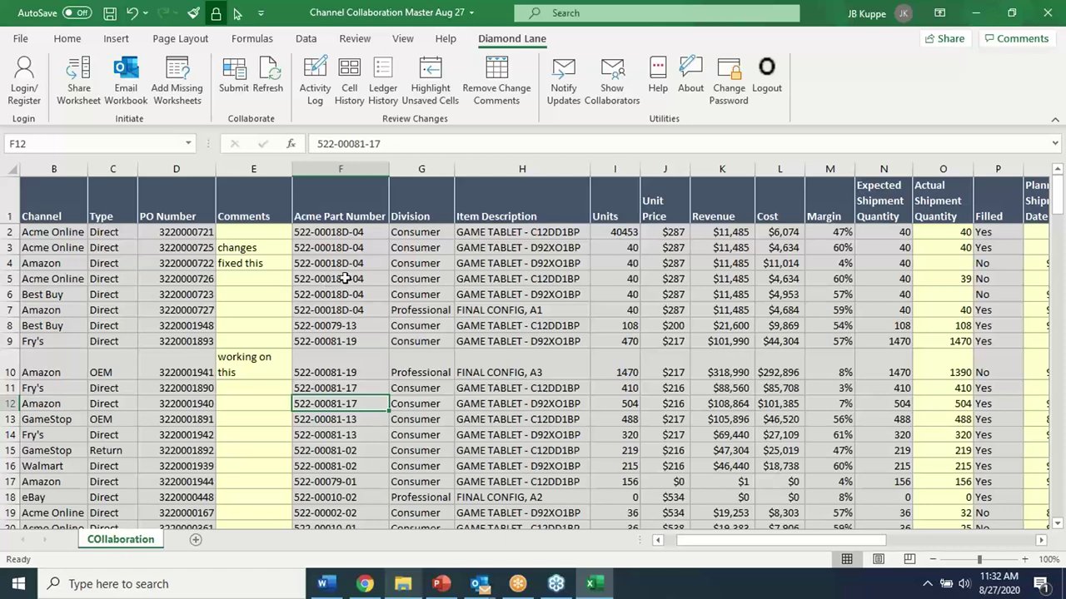
left_click(431, 79)
left_click(264, 263)
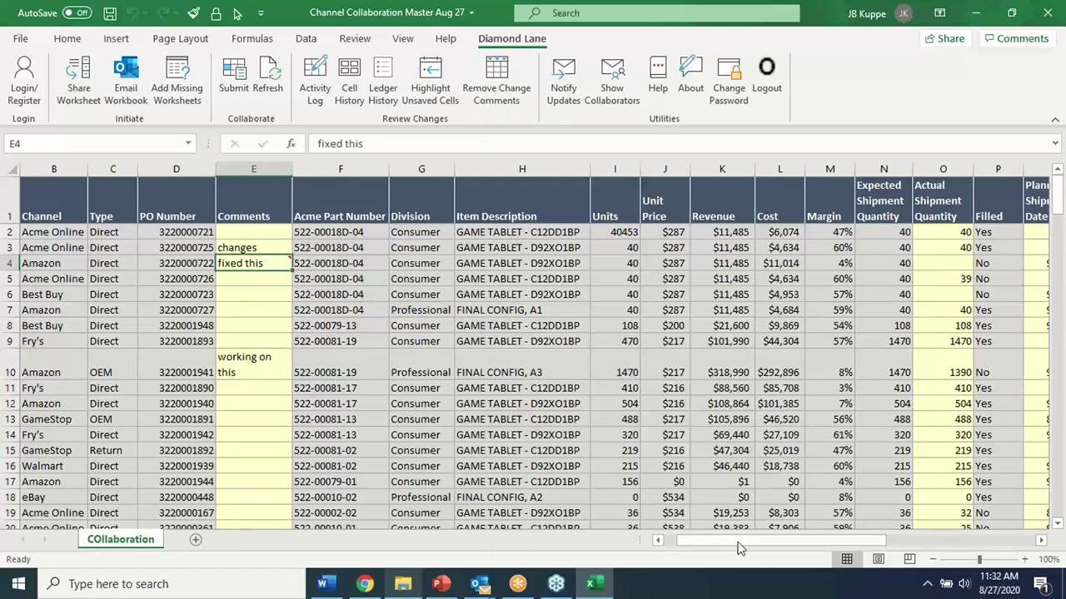
left_click_drag(731, 543, 807, 541)
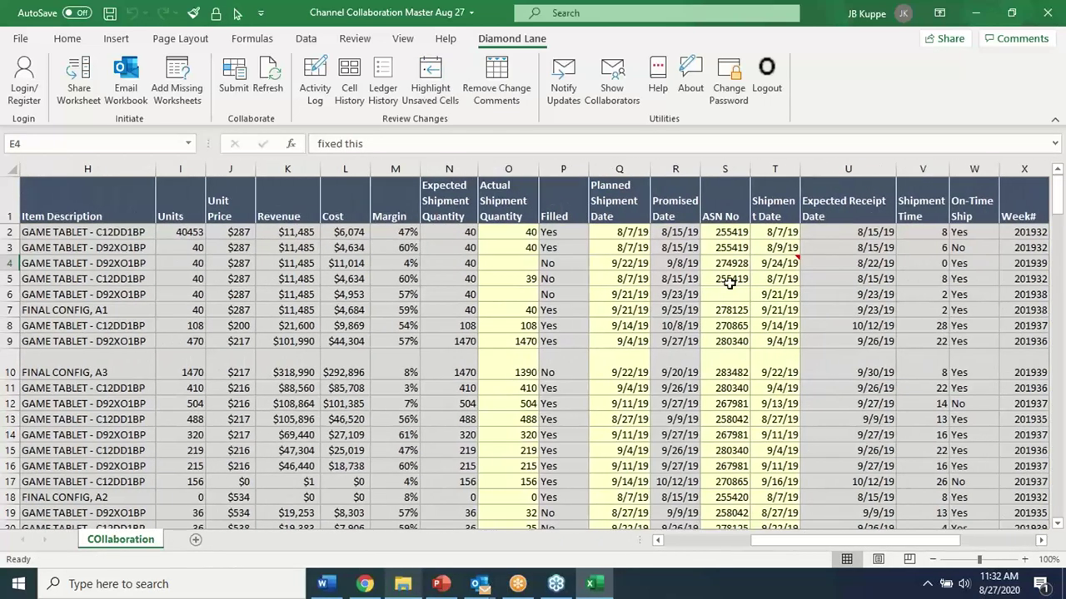
left_click(780, 263)
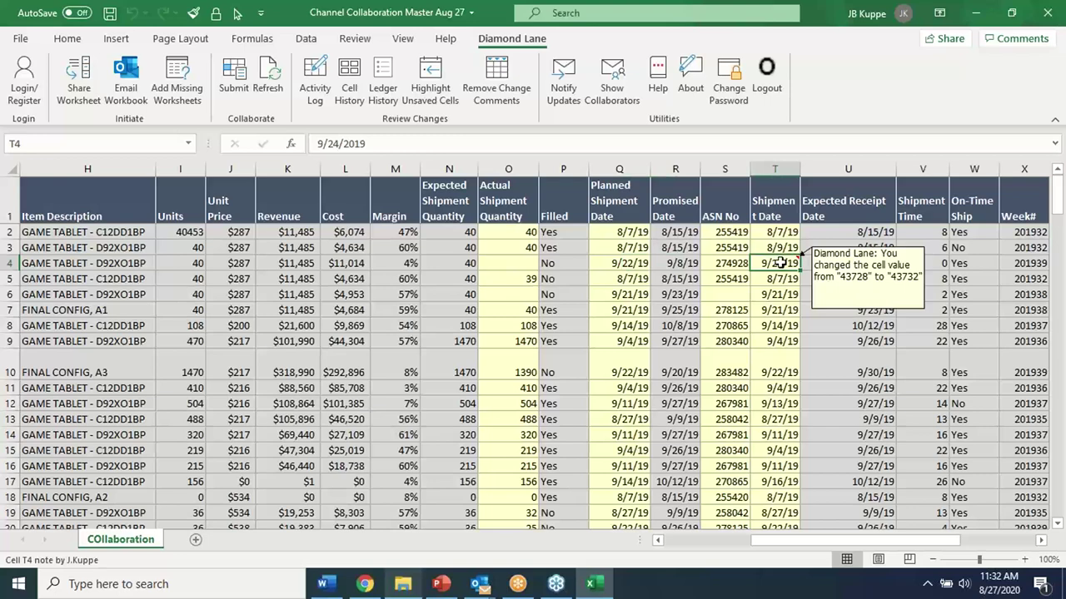
left_click_drag(824, 543, 724, 555)
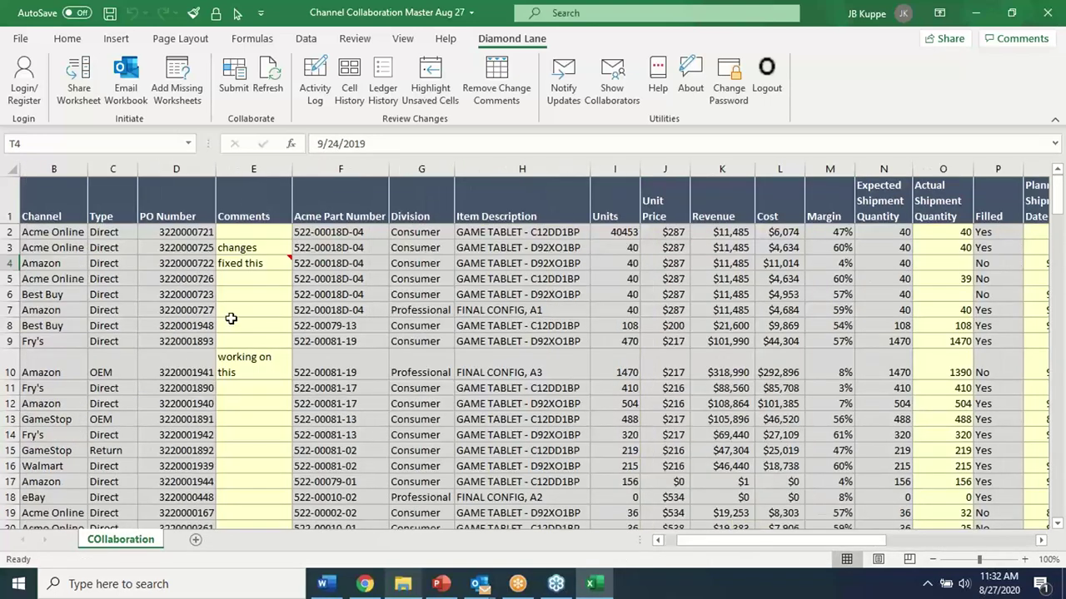
left_click(243, 350)
Replace E4's comment with 'this is done' and submit the changes to the Diamond Lane server
left_click(228, 265)
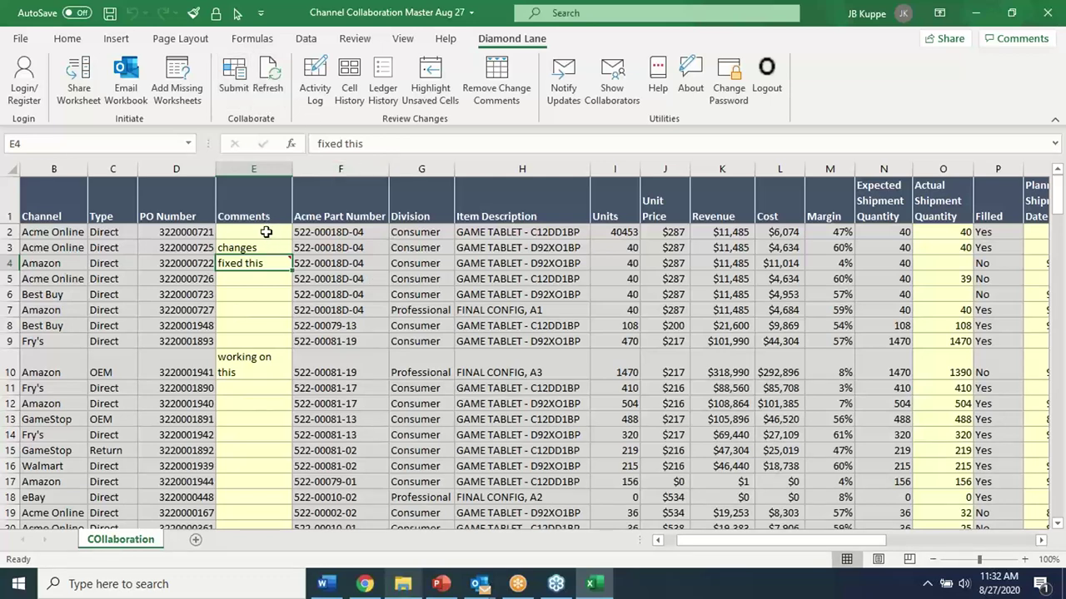
left_click(238, 73)
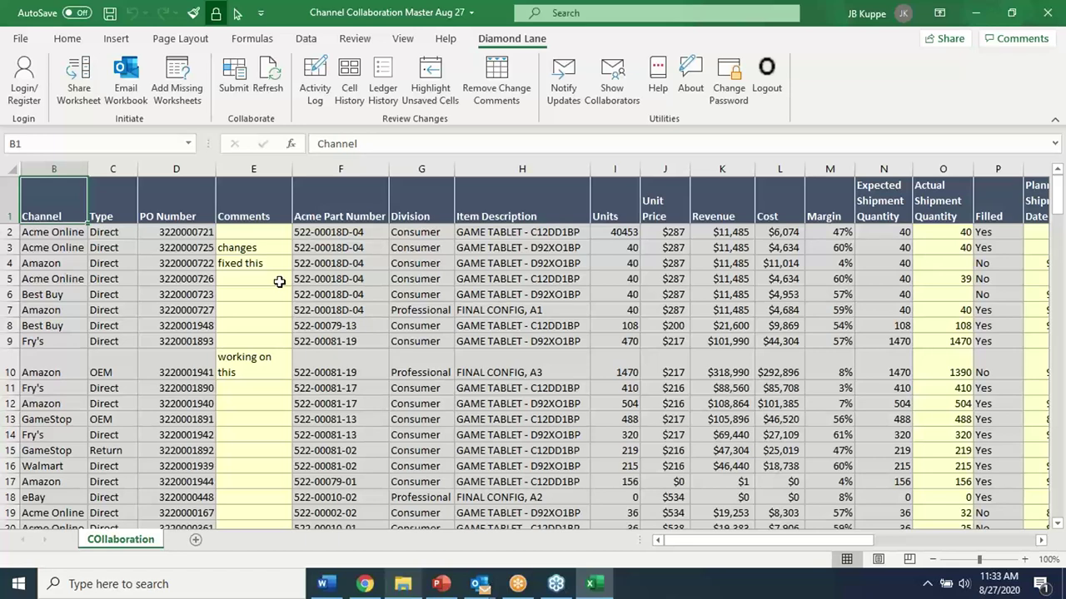
left_click(252, 262)
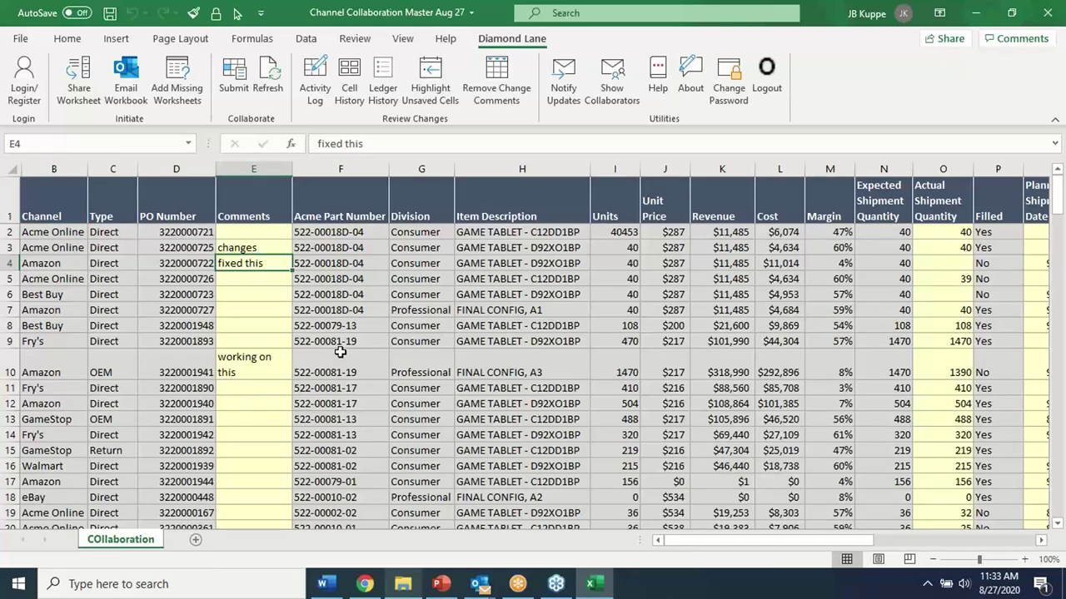
type("this is done")
key("ctrl+Return")
key("Return")
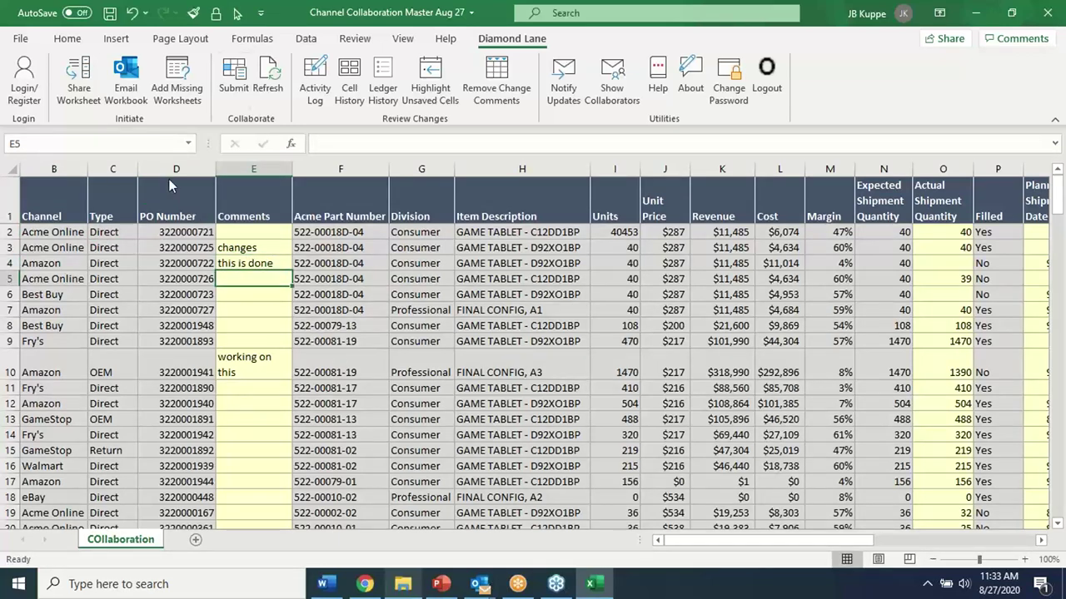
left_click(234, 76)
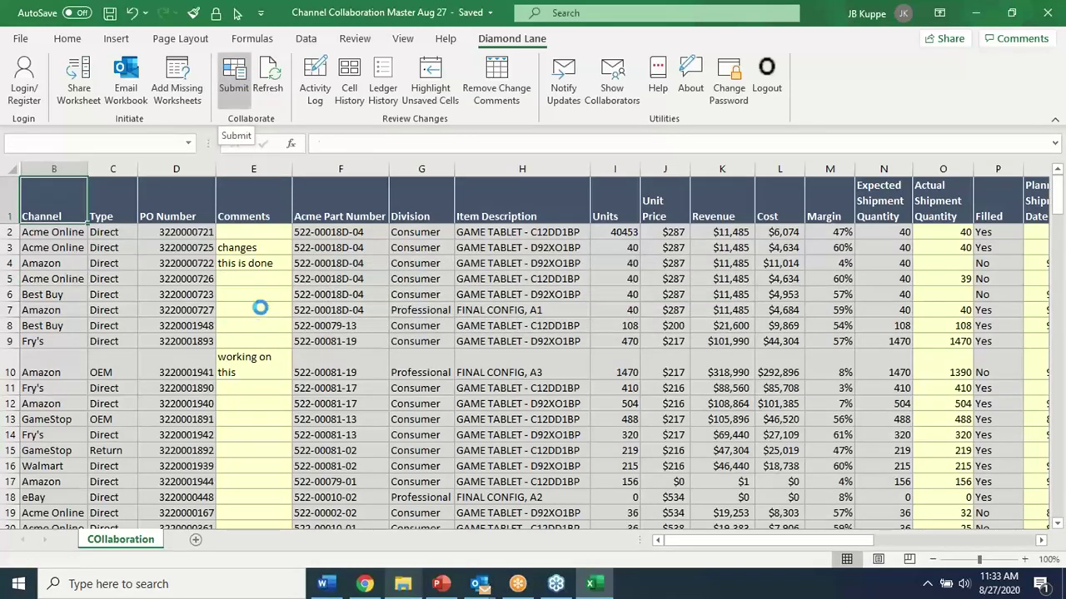
left_click(265, 265)
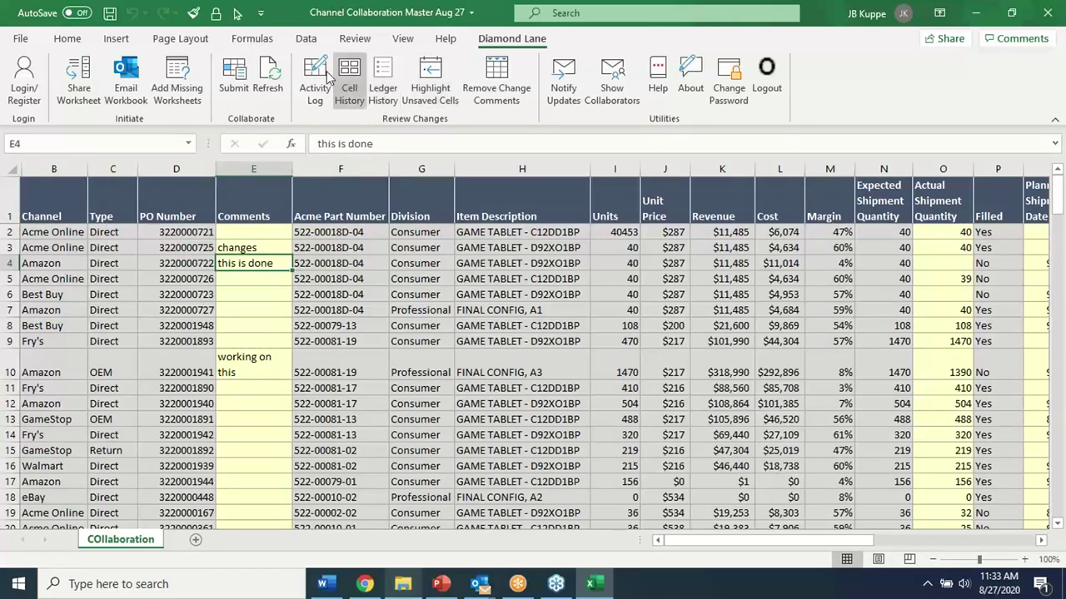
View the workbook's Diamond Lane activity log for the default period, then close it
left_click(315, 84)
left_click(526, 355)
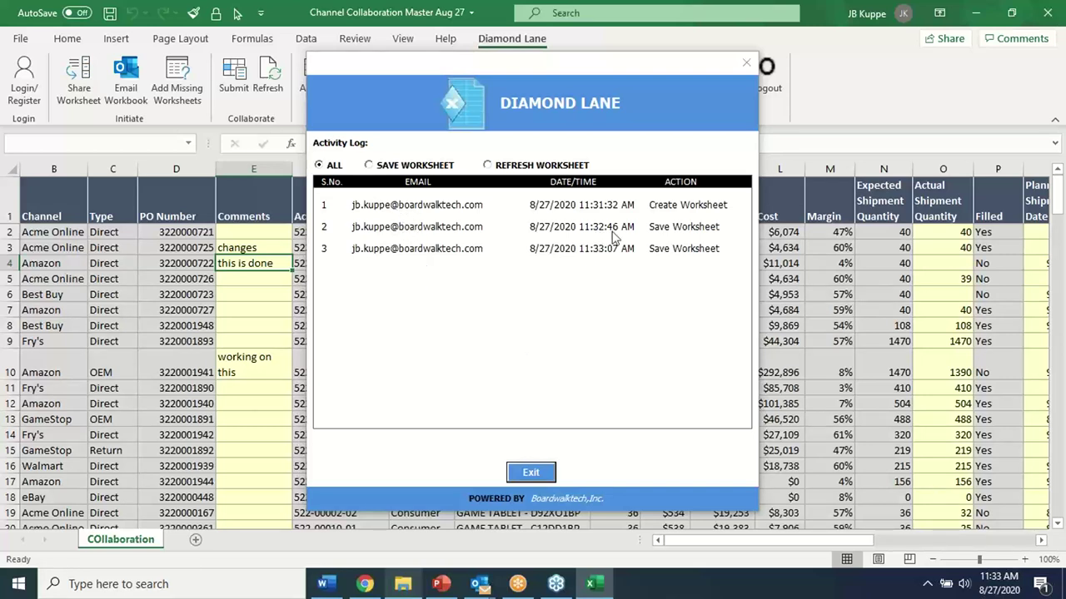
left_click(531, 472)
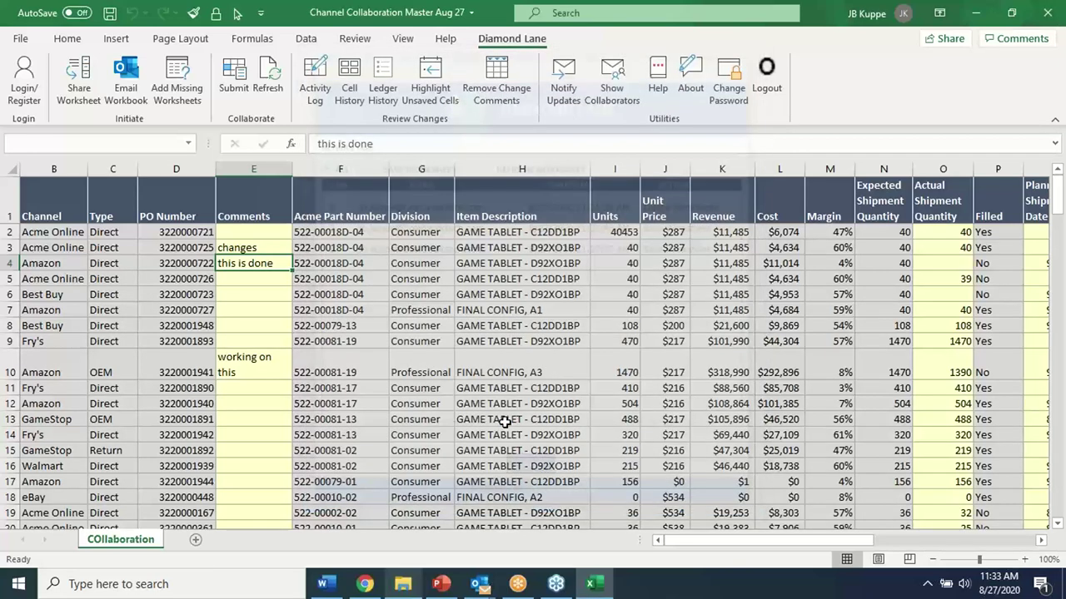
left_click(416, 341)
Generate E4's Cell History and review its three updates: 'this is done', 'fixed this', 'move'
left_click(270, 261)
left_click(349, 90)
left_click(526, 356)
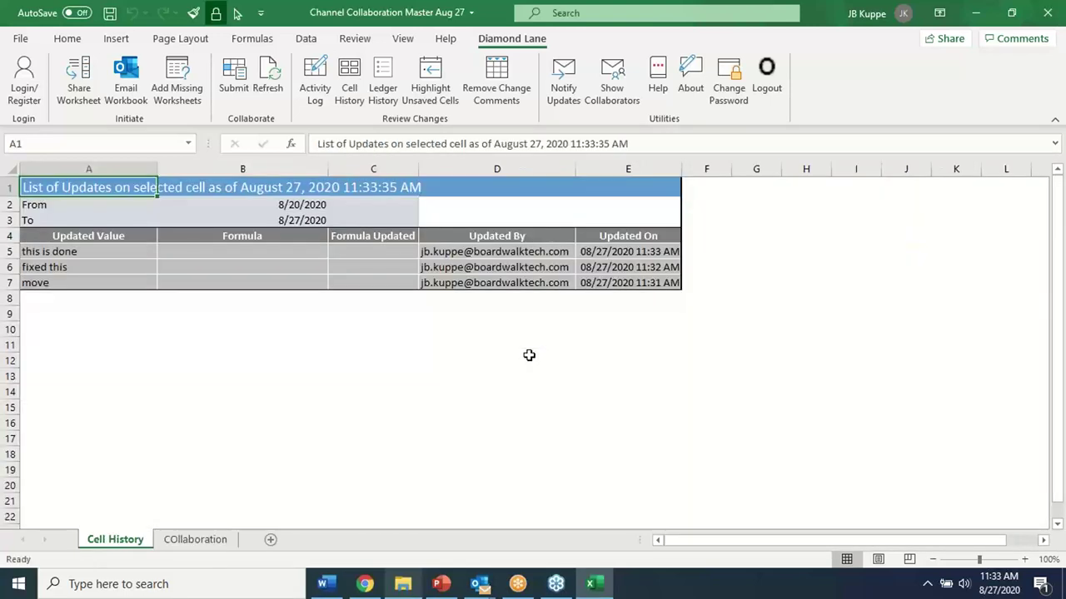
left_click(528, 358)
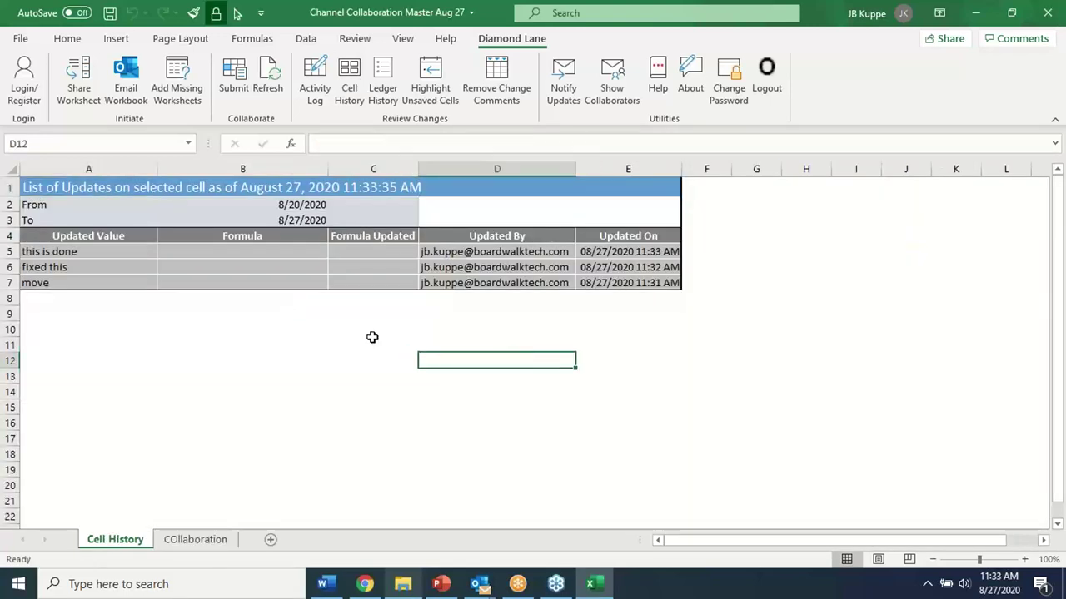
left_click_drag(50, 283, 586, 278)
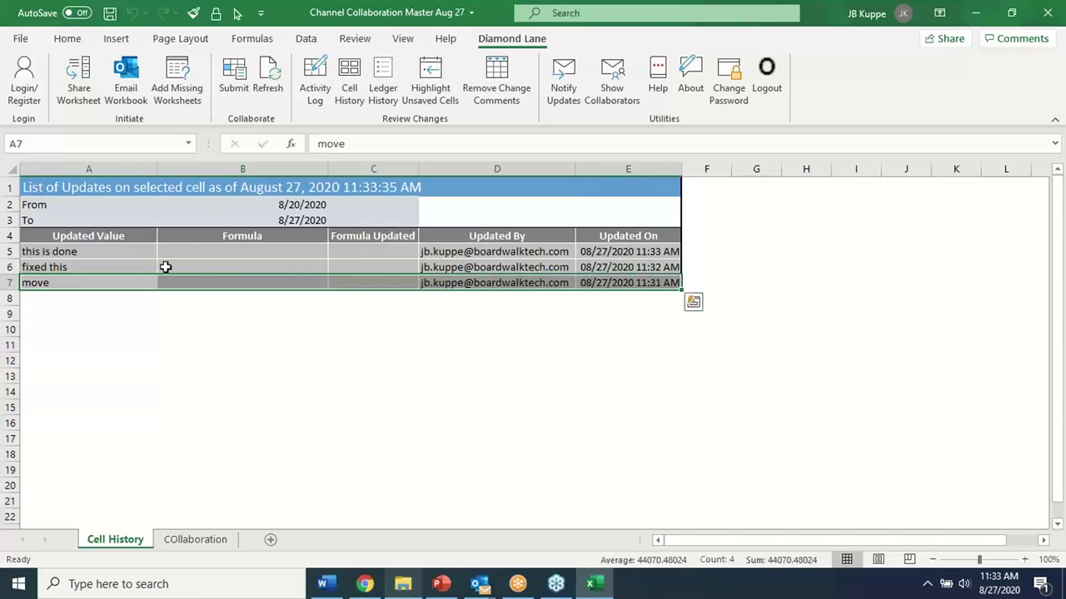
left_click_drag(69, 251, 252, 268)
left_click_drag(567, 263, 596, 263)
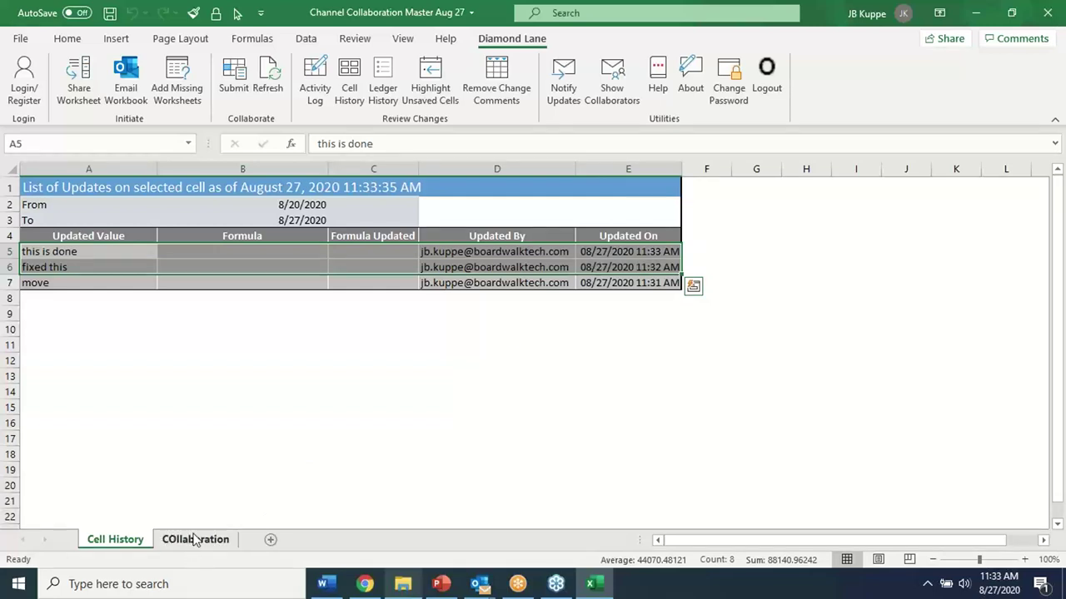
Back on COllaboration, review row 4's margin, shipment quantity and planned shipment date cells
left_click(195, 539)
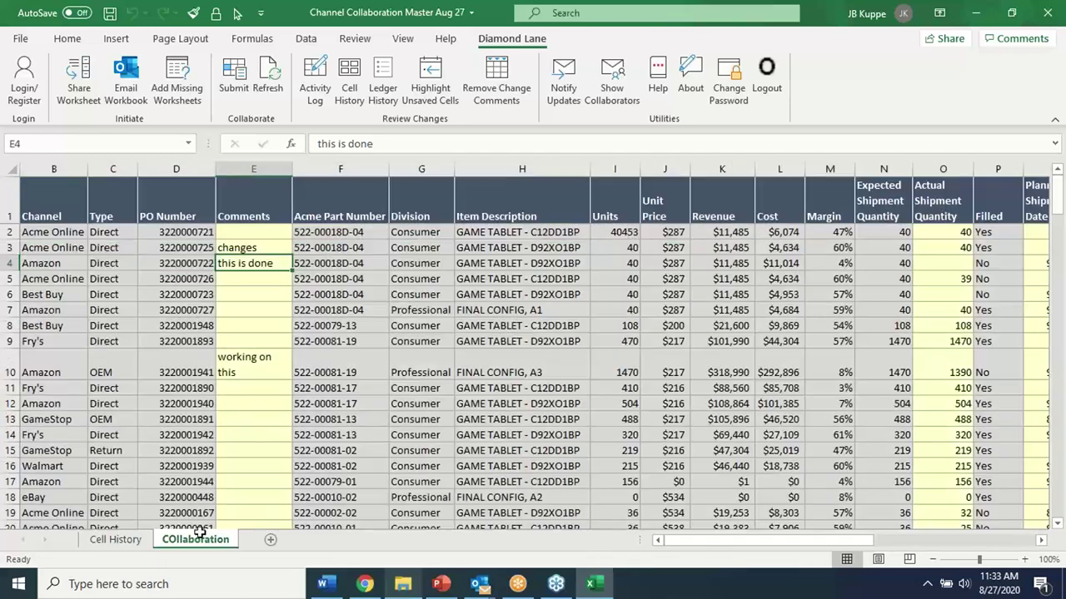
left_click(260, 433)
left_click(254, 262)
left_click(843, 263)
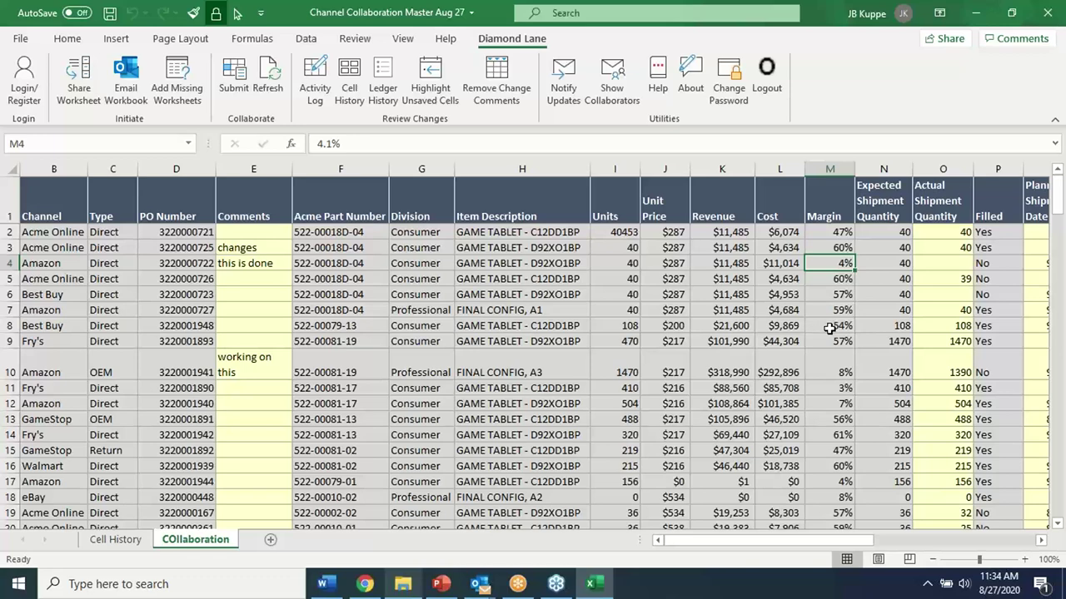
left_click(881, 264)
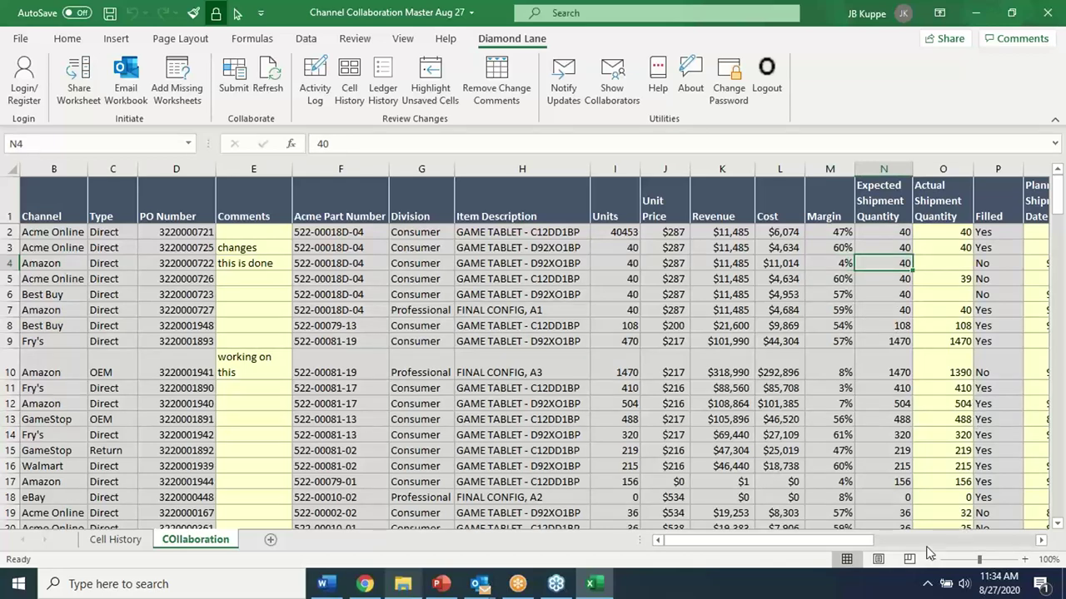
left_click(1041, 540)
left_click(1041, 540)
left_click(1041, 540)
left_click(956, 263)
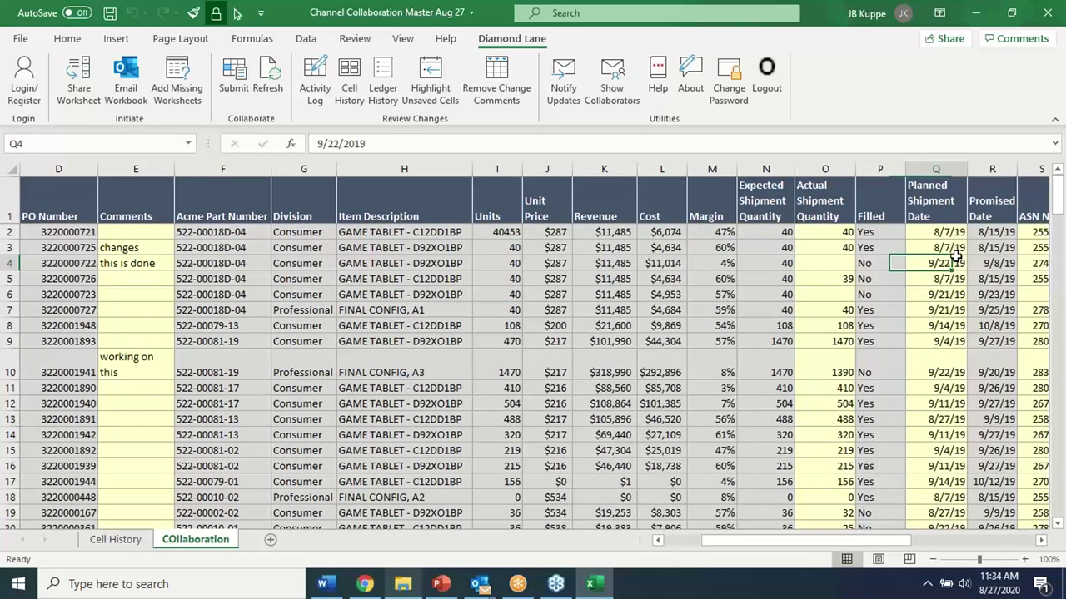
left_click(654, 278)
Set M4's margin formula to =+K4*0.9 and submit it to the server
left_click(726, 264)
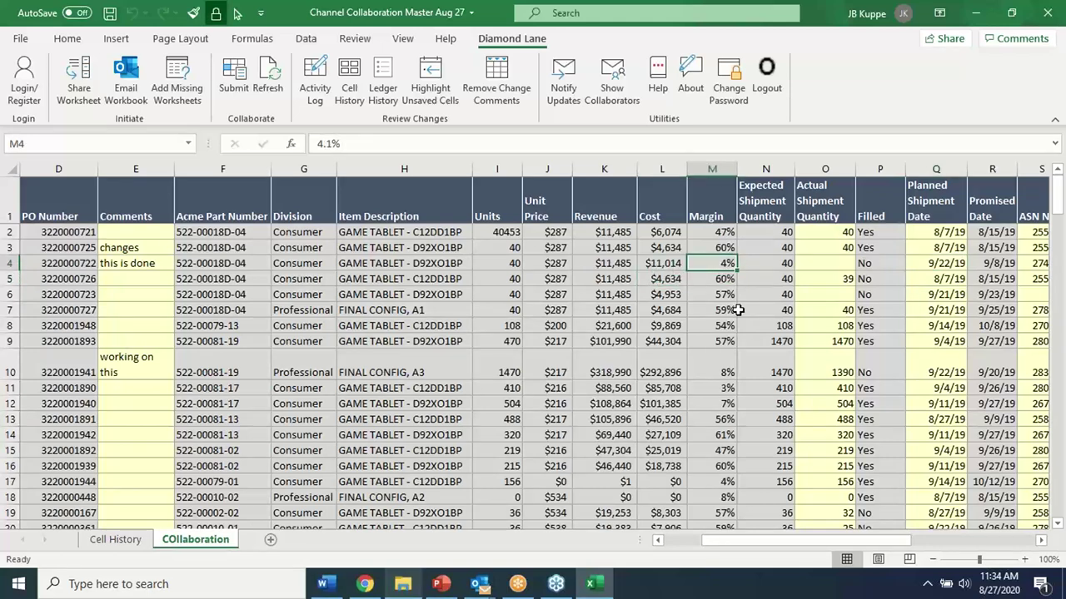
type("+")
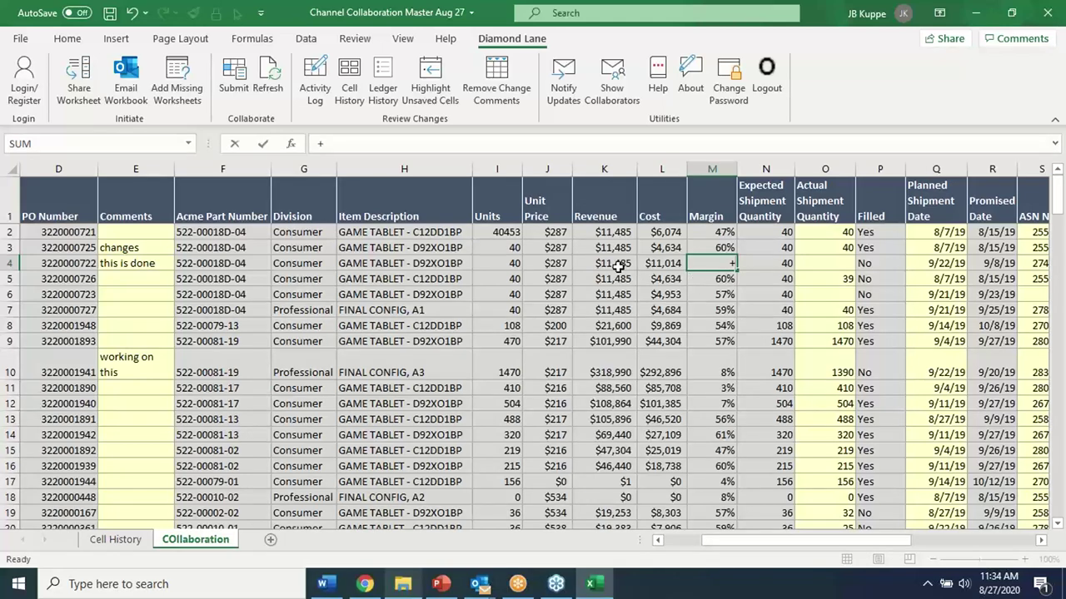
left_click(614, 264)
type("*0.1")
key("Return")
key("Up")
left_click(370, 145)
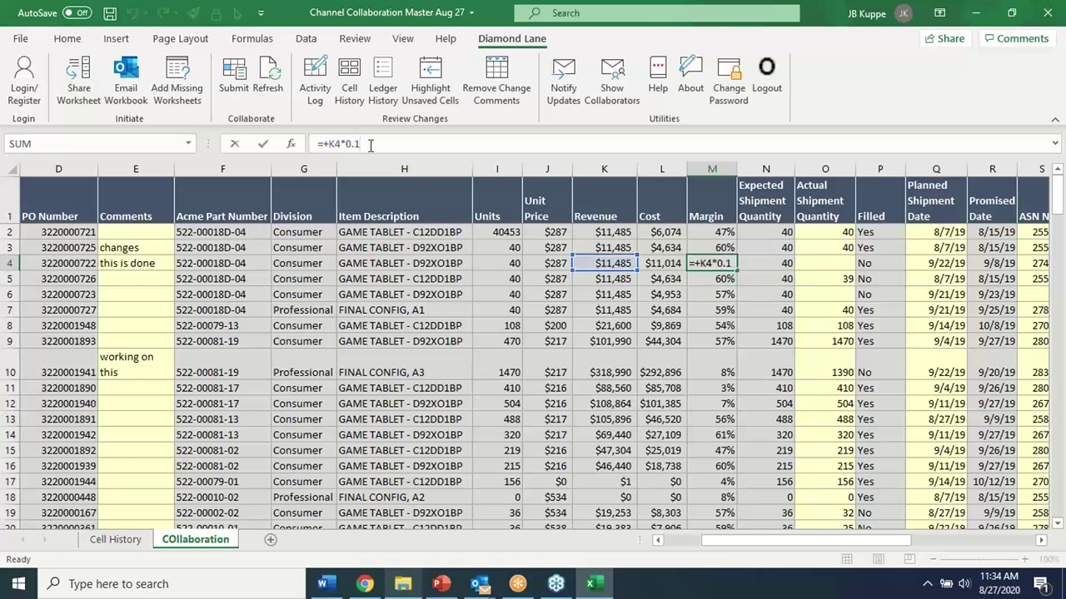
type("9")
key("Return")
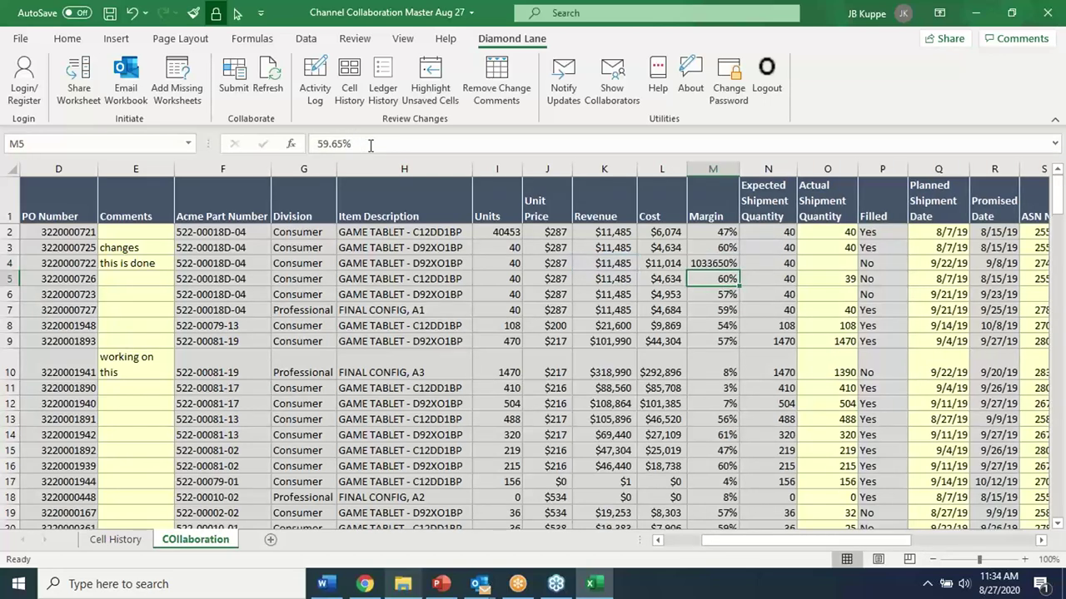
left_click(707, 260)
left_click(234, 79)
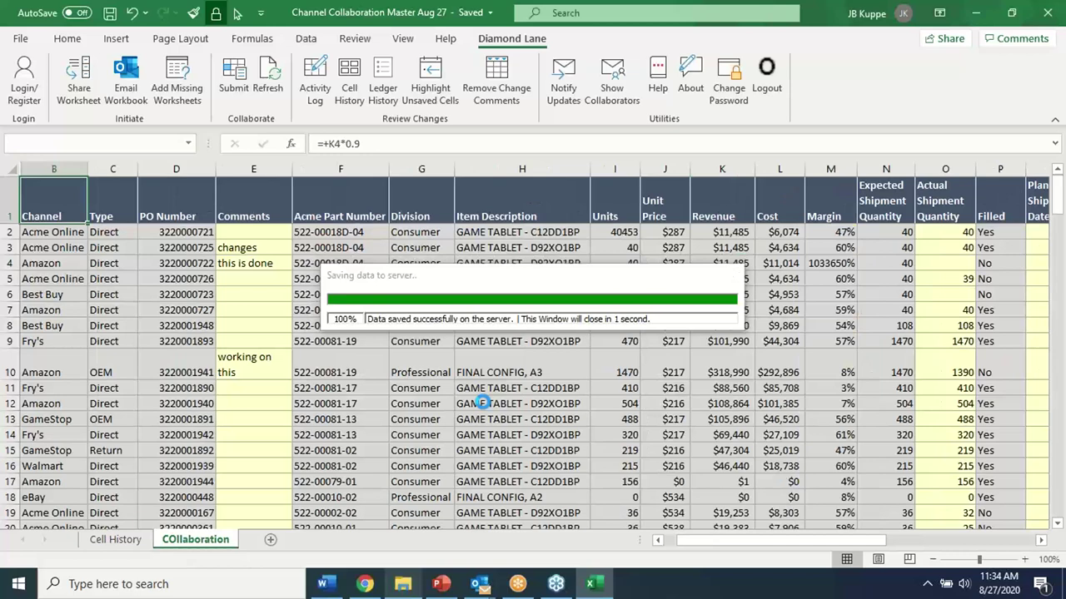
Create the Ledger Updates sheet listing the sheet's saved updates for the default date range
left_click(428, 311)
left_click(382, 105)
left_click(518, 356)
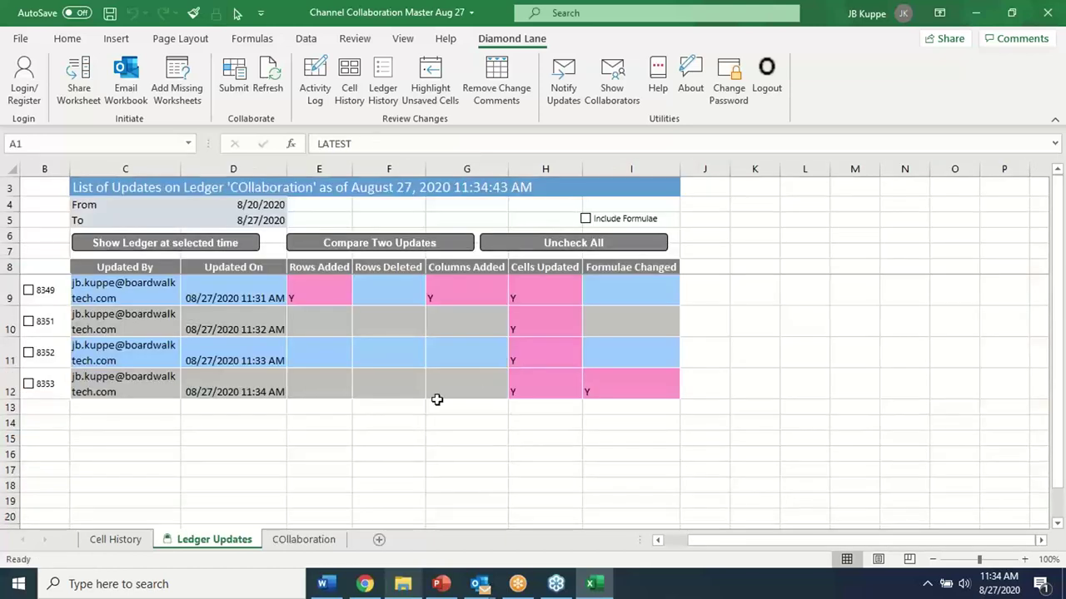
left_click(385, 439)
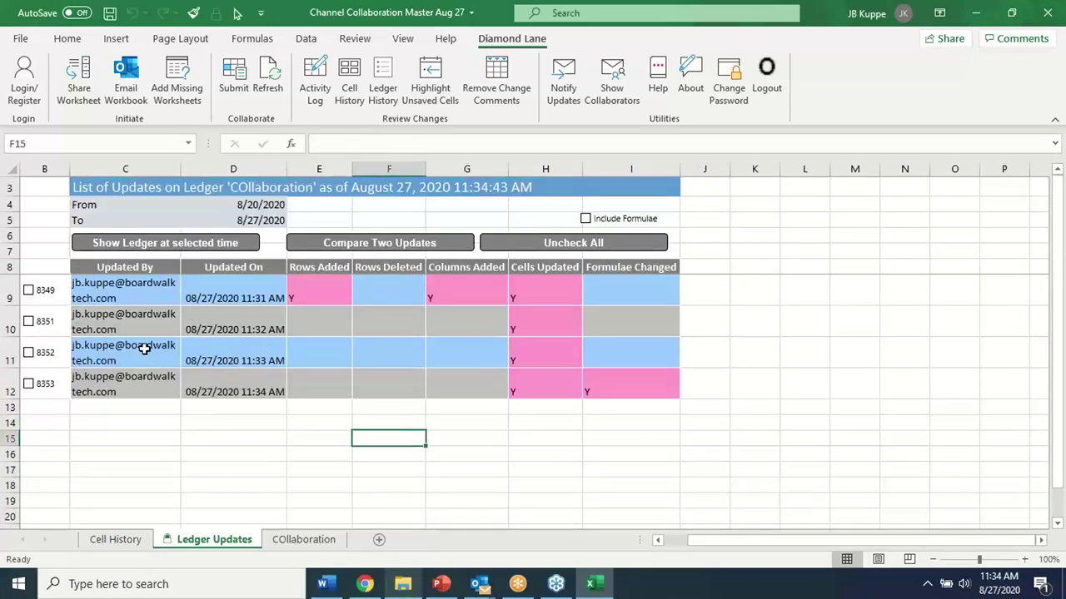
Check the update author and latest formula-changed flag in Ledger Updates, then go back to COllaboration
left_click(110, 344)
left_click(604, 371)
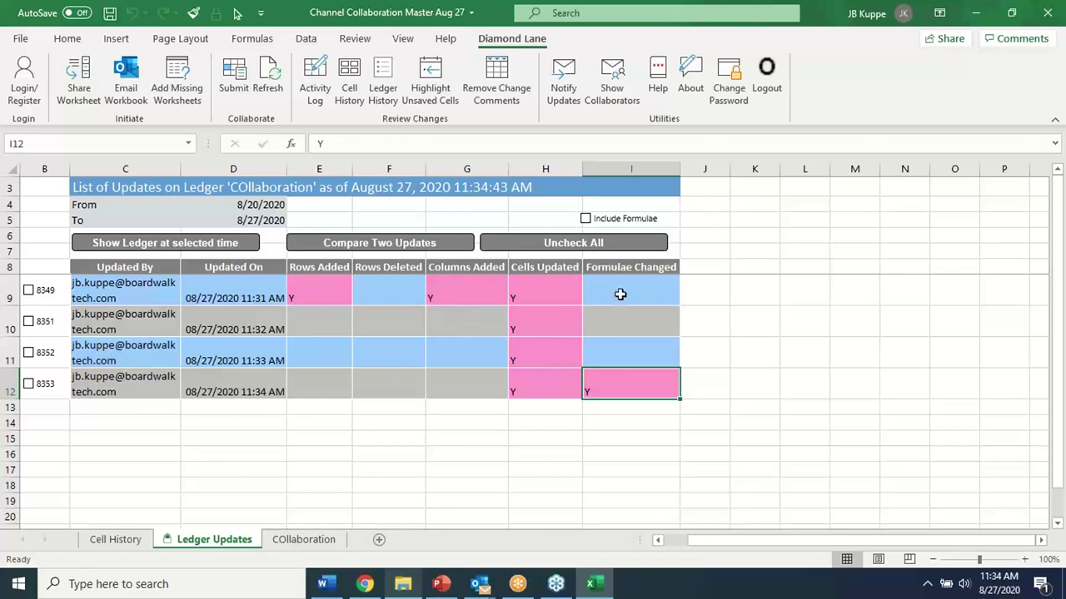
left_click(304, 539)
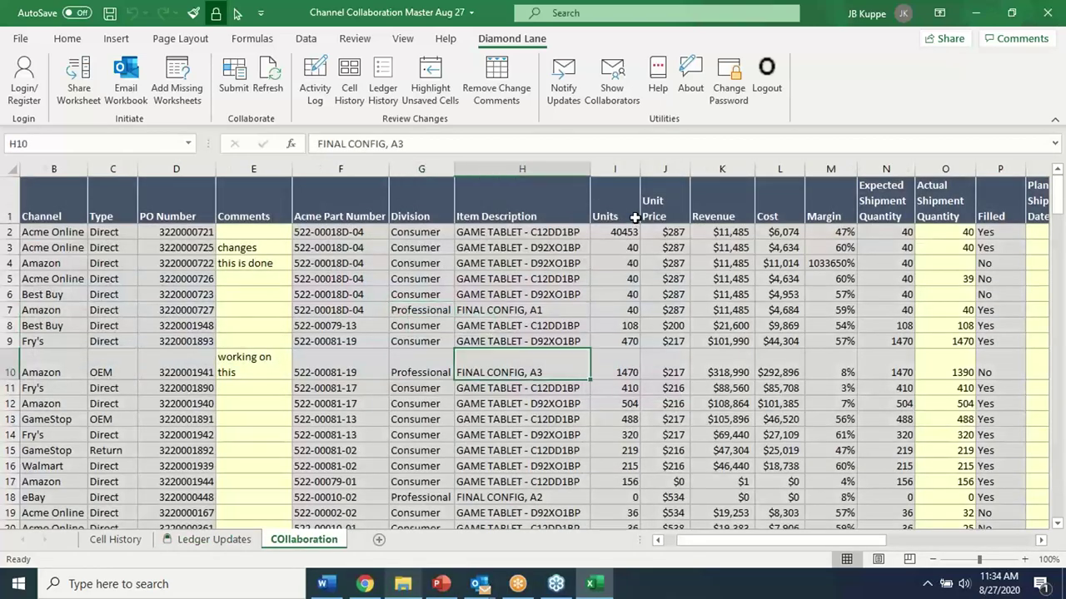
Save Diamond Lane Notify Updates settings to send notices as soon as changes are saved
left_click(574, 79)
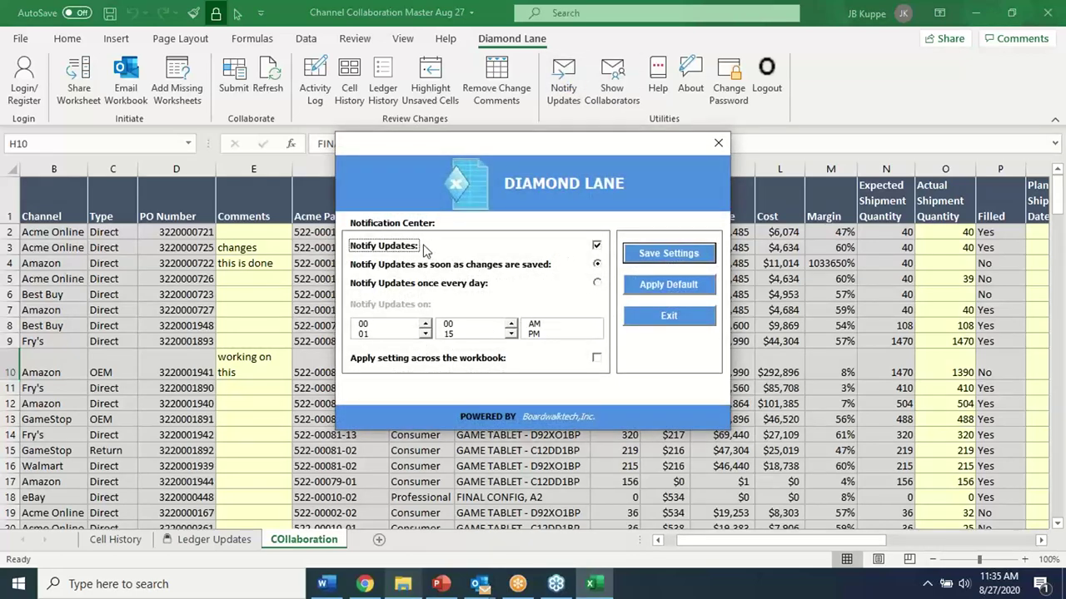
left_click(681, 255)
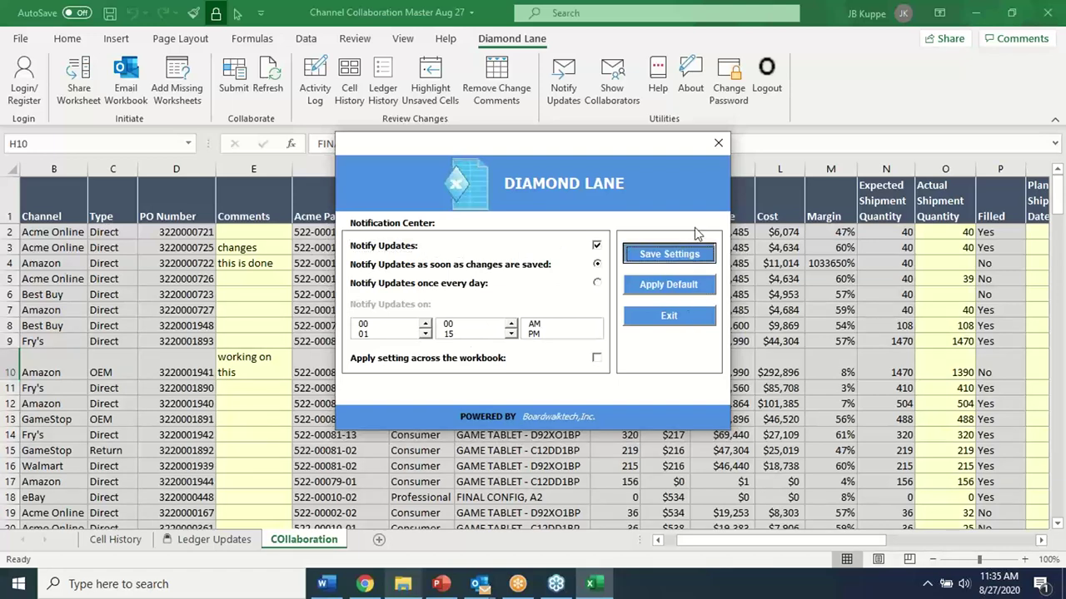
left_click(670, 316)
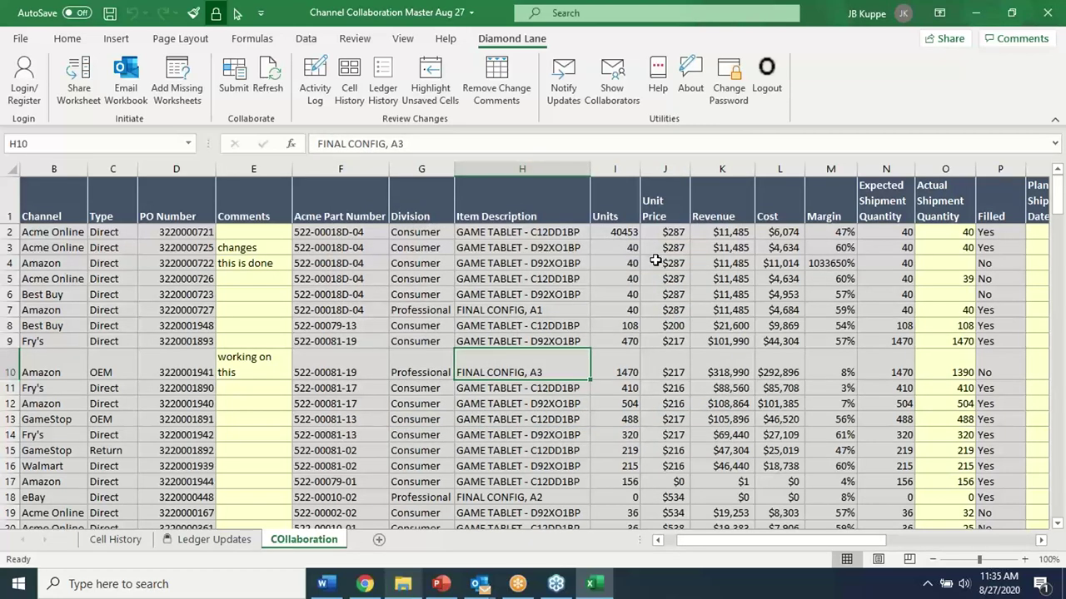
left_click(177, 262)
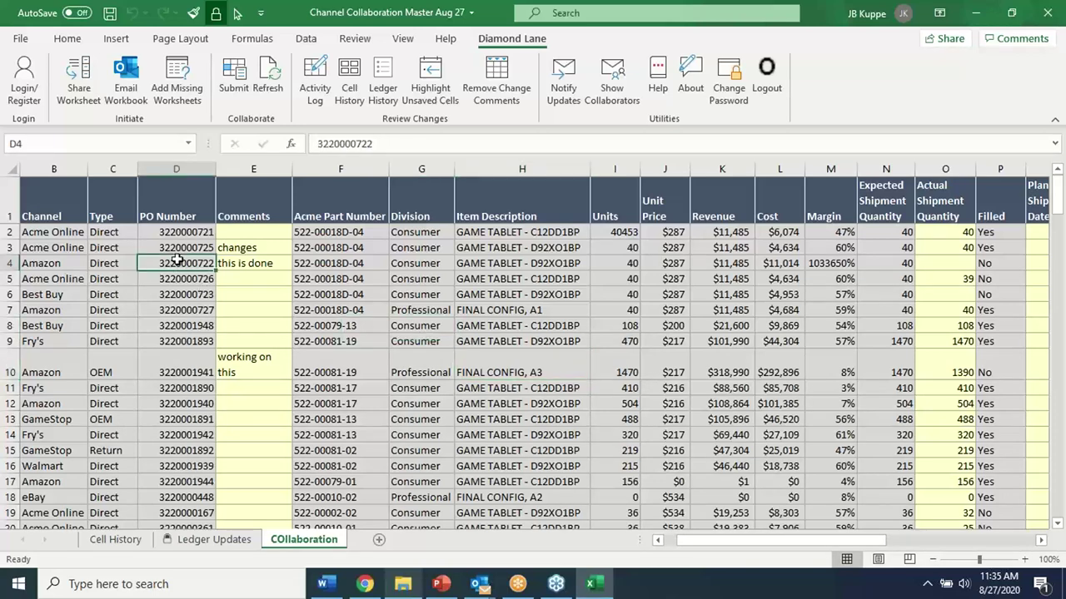
Save the workbook and send it as a Diamond Lane collaboration invitation to the demo contact
left_click(109, 13)
left_click(148, 278)
left_click(125, 75)
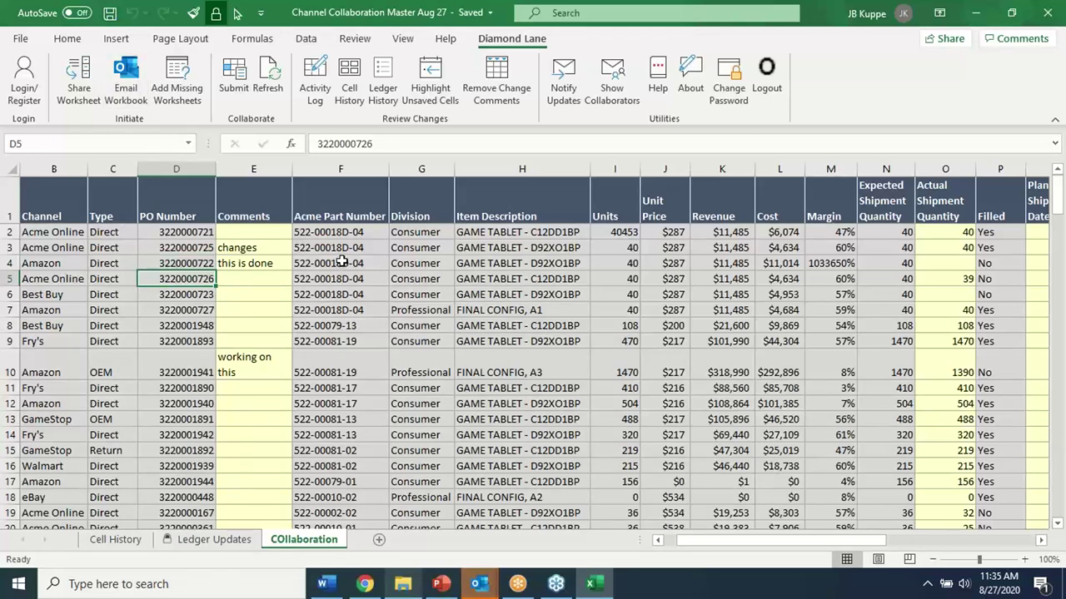
left_click(372, 403)
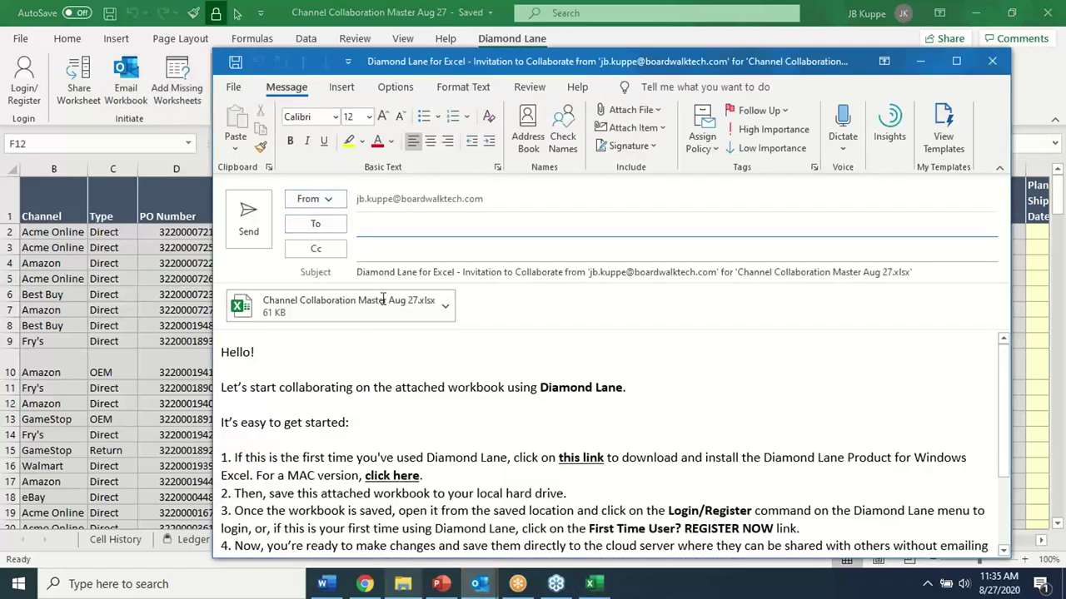
left_click(389, 231)
type("demo")
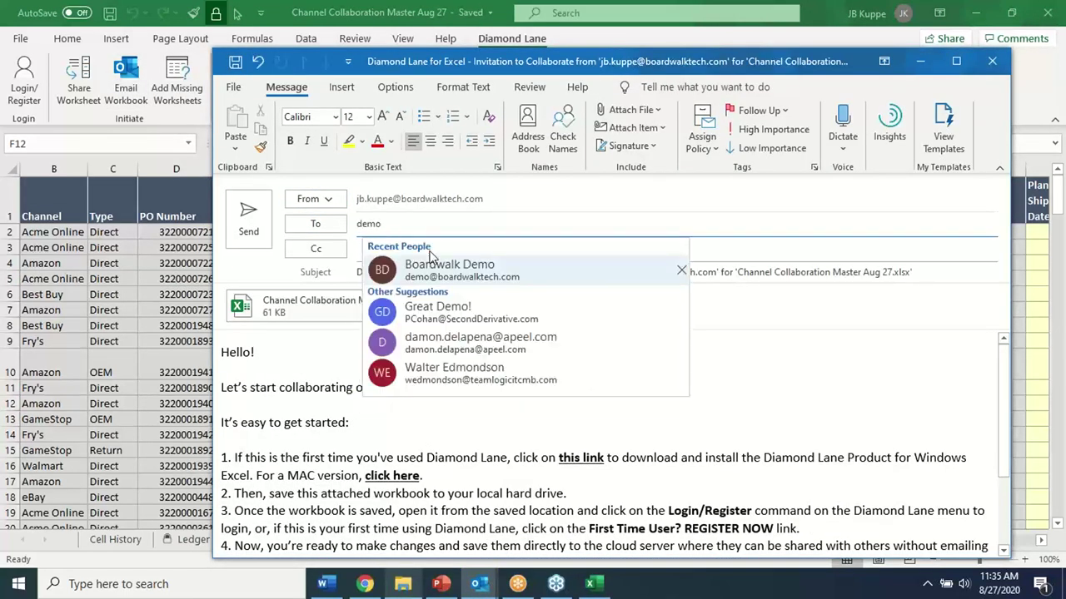
left_click(434, 266)
left_click(392, 376)
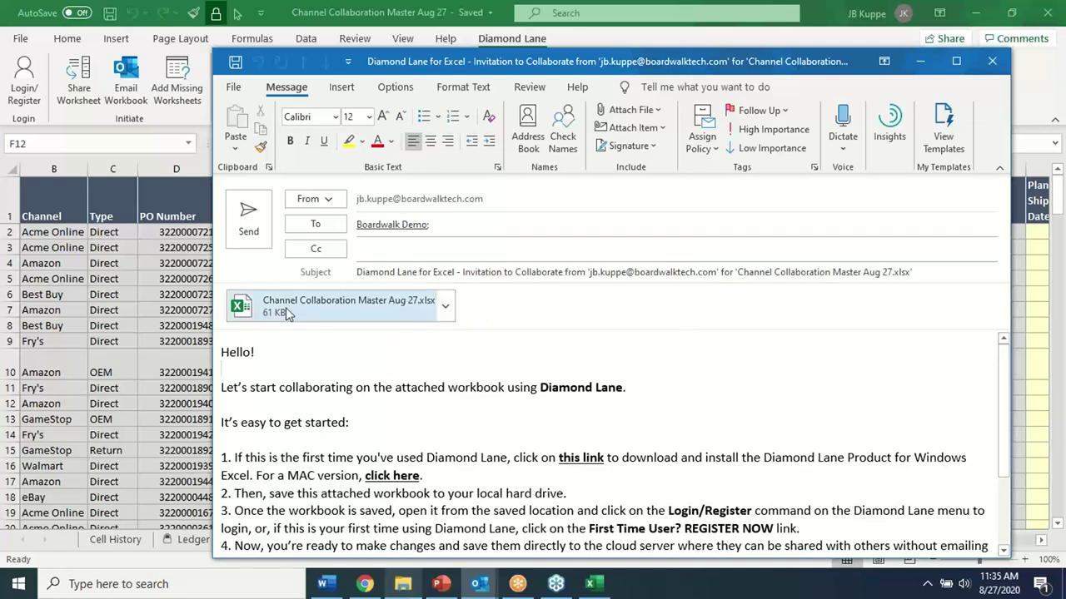
left_click(248, 219)
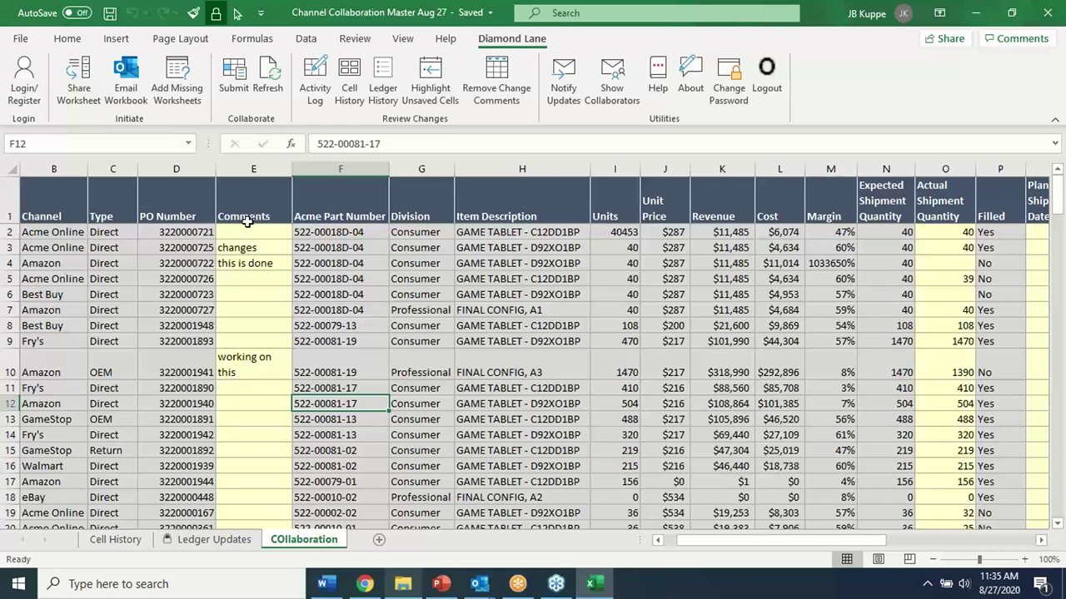
Close the sender's workbook copy and switch to the demo account's Outlook inbox
left_click(1048, 13)
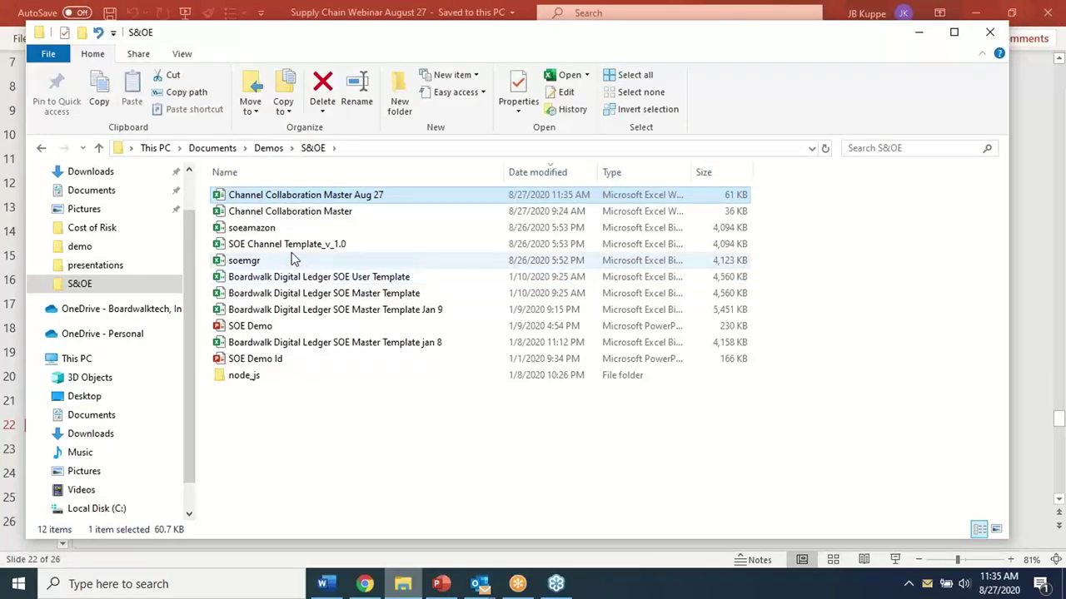
mouse_move(479, 583)
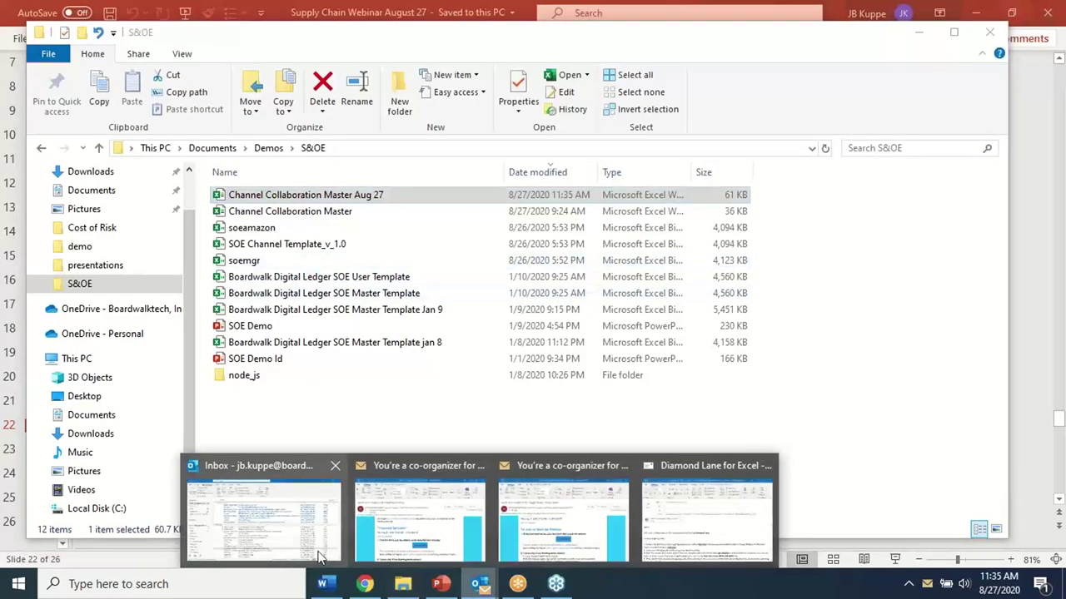
left_click(217, 466)
scroll(83, 399, "down", 10)
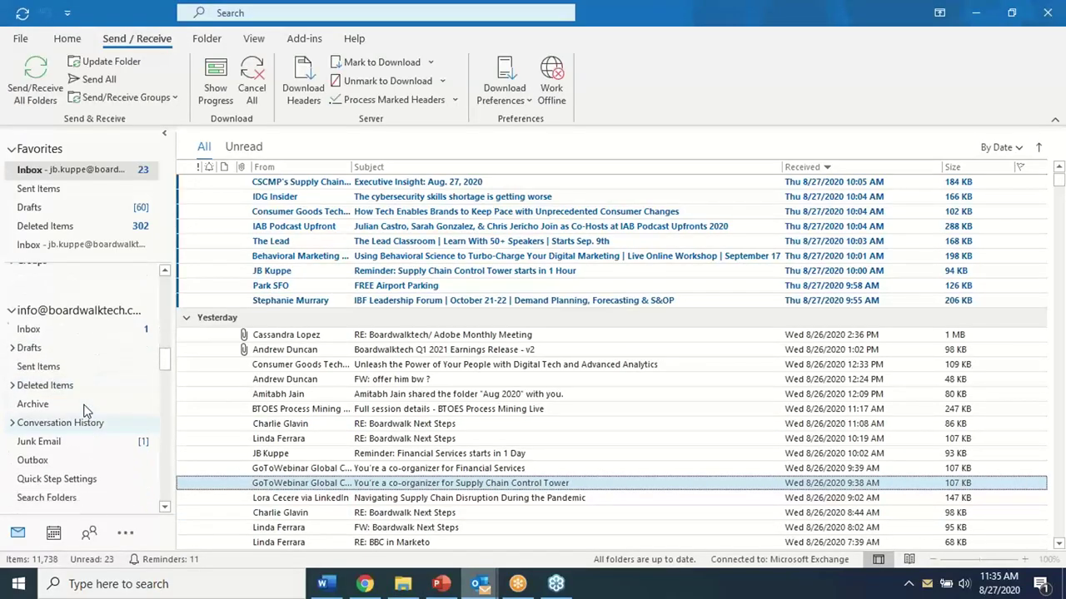
scroll(83, 411, "down", 8)
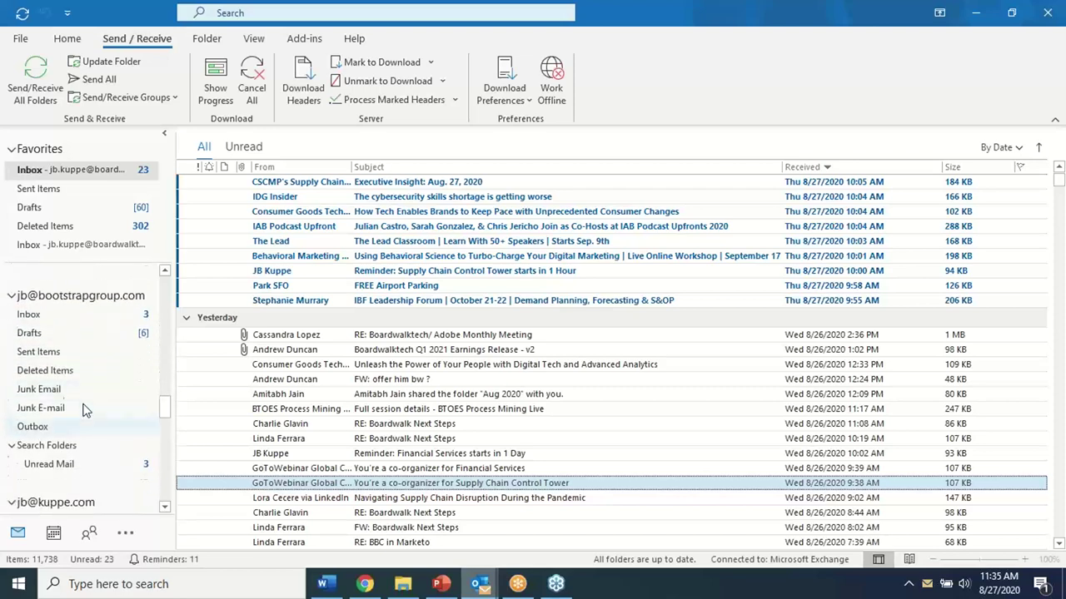
left_click(50, 386)
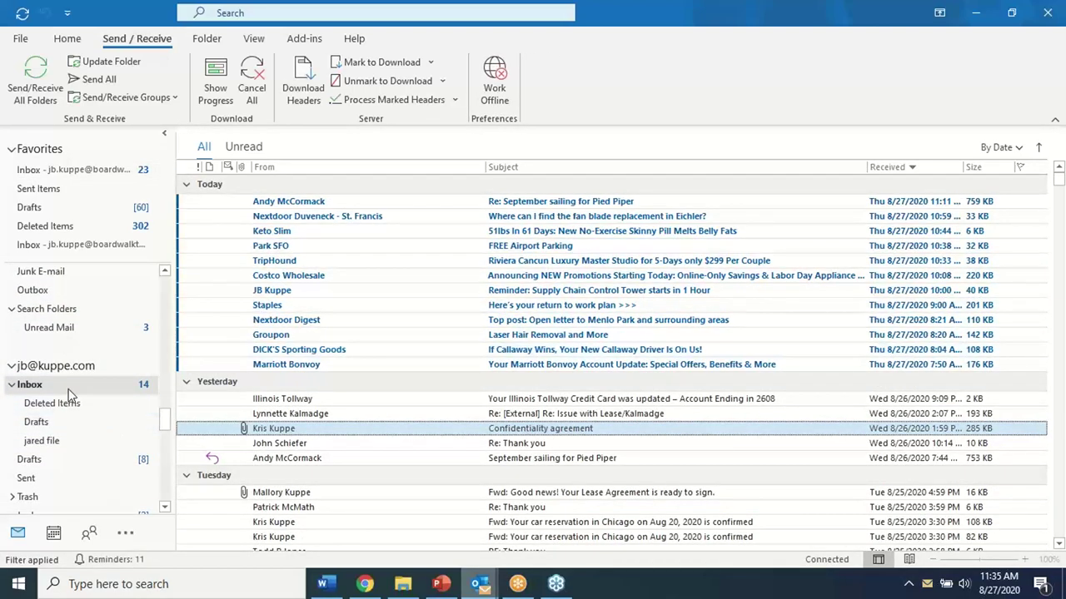
scroll(73, 402, "down", 3)
scroll(73, 402, "down", 5)
scroll(73, 403, "up", 9)
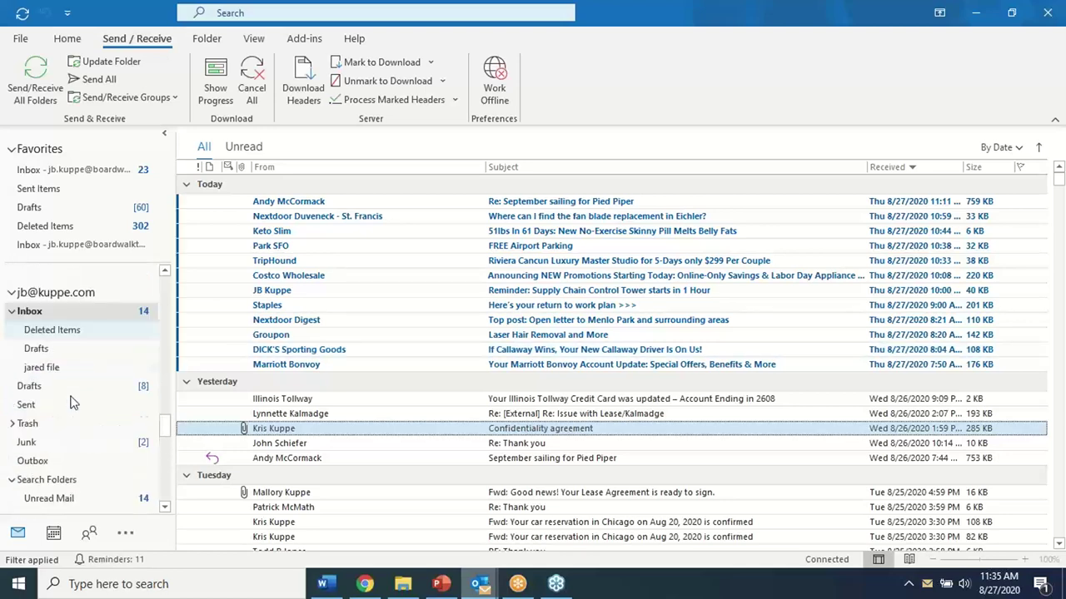
scroll(73, 402, "up", 10)
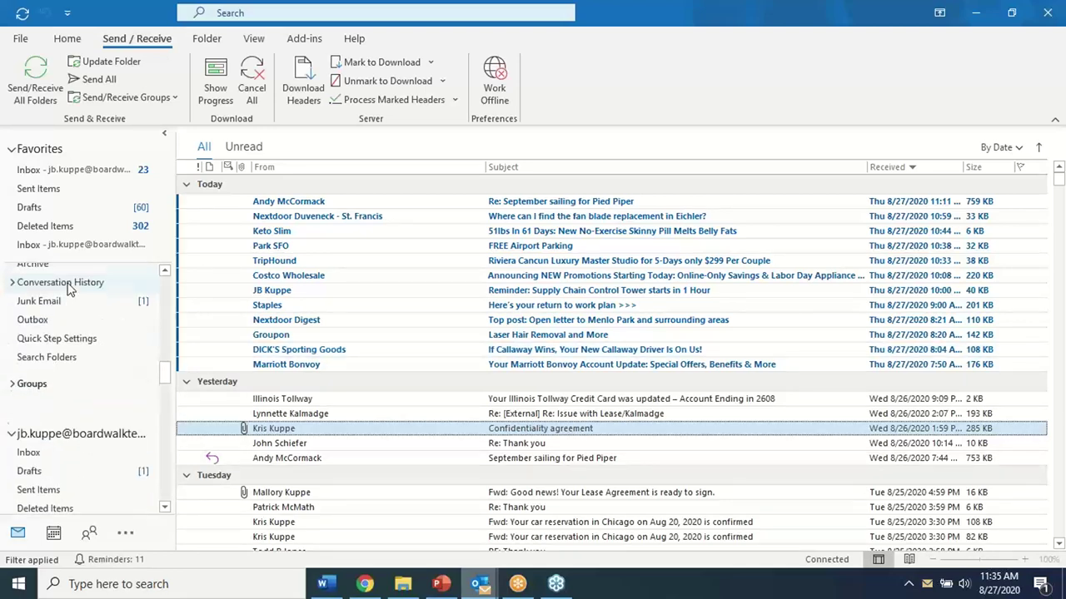
scroll(71, 288, "up", 8)
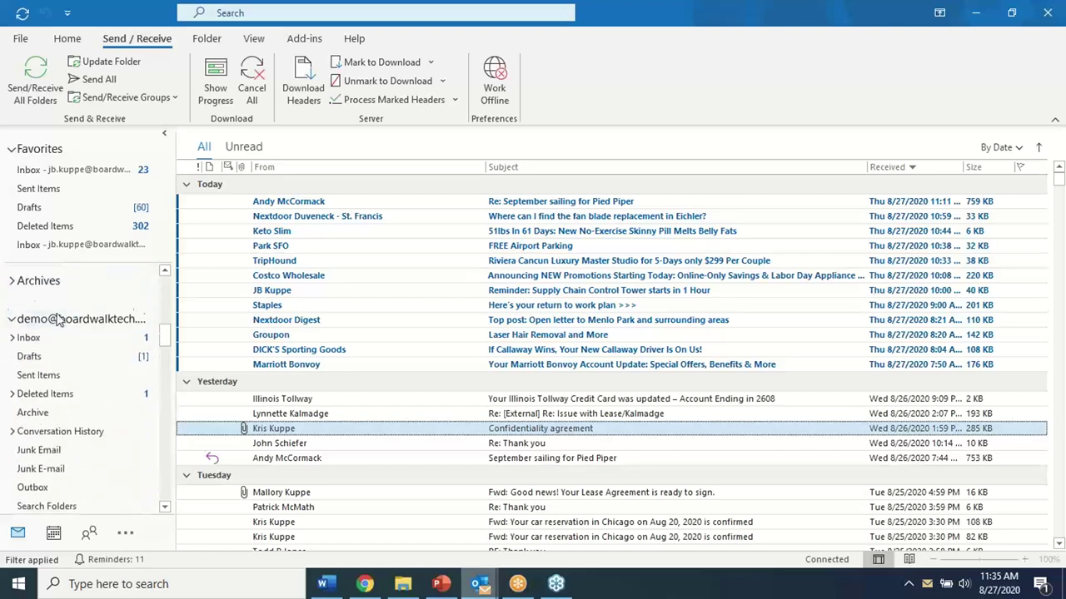
left_click(40, 341)
Open the Diamond Lane invitation and open its attached Channel Collaboration Master Aug 27.xlsx in Excel
left_click(288, 202)
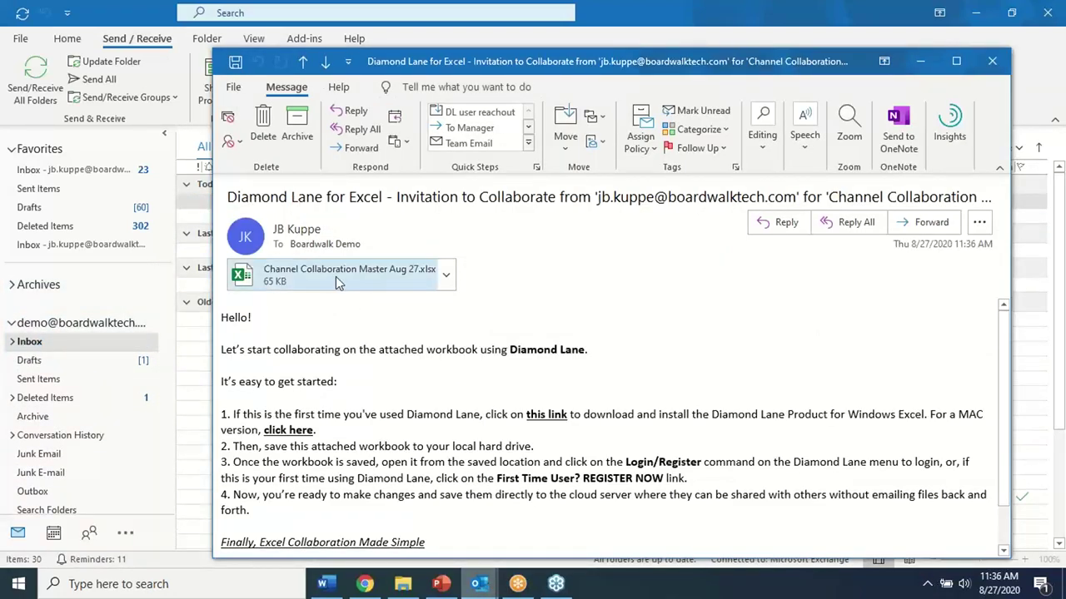
left_click(447, 275)
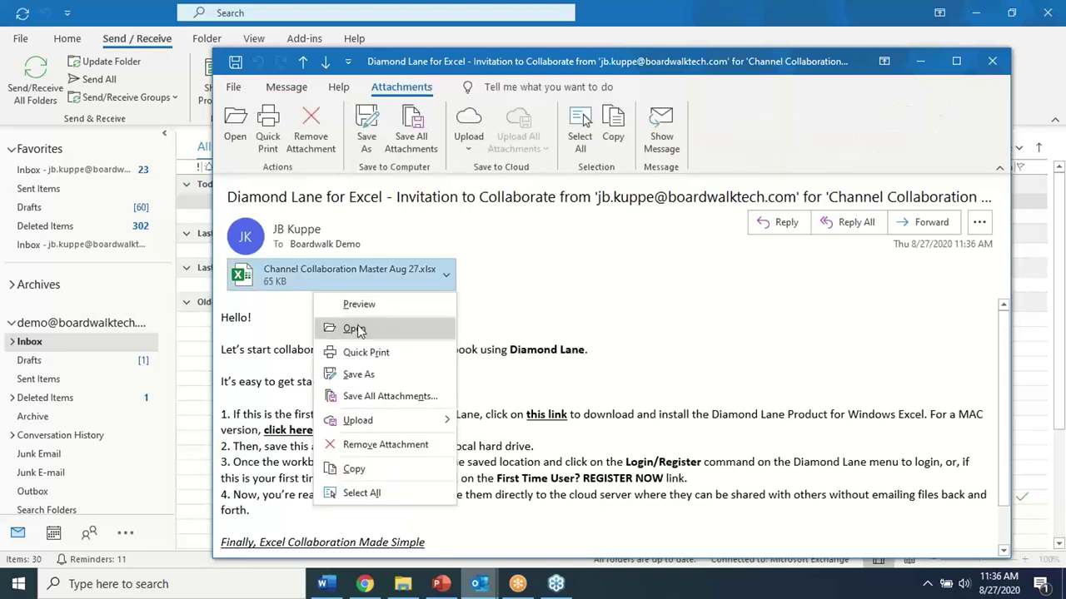
left_click(358, 325)
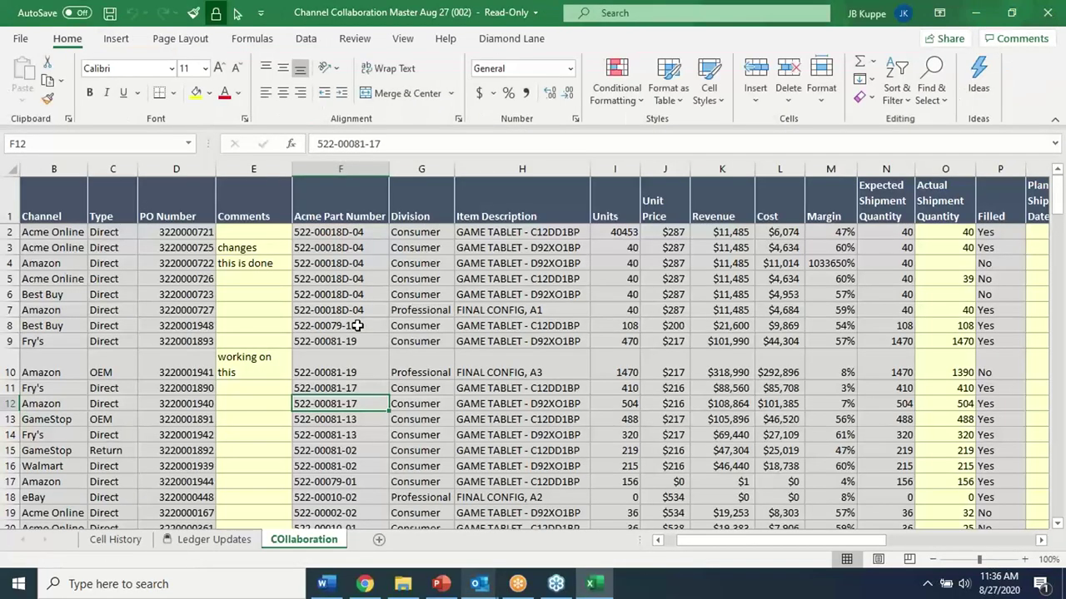
Log in to Diamond Lane as the demo collaborator, acknowledge the success message, and select H7:H8
left_click(512, 39)
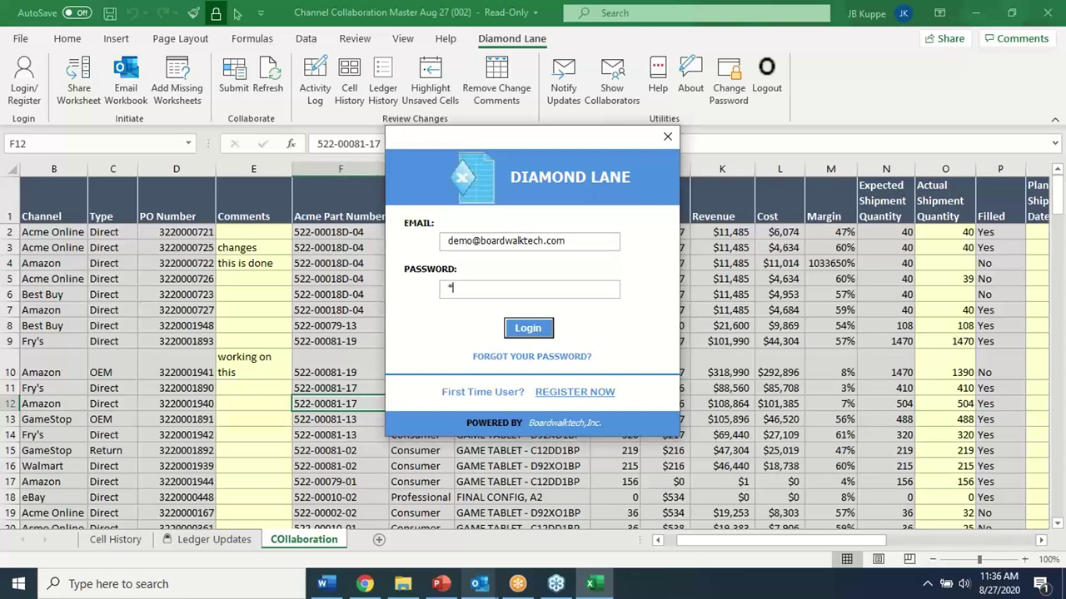
left_click(525, 332)
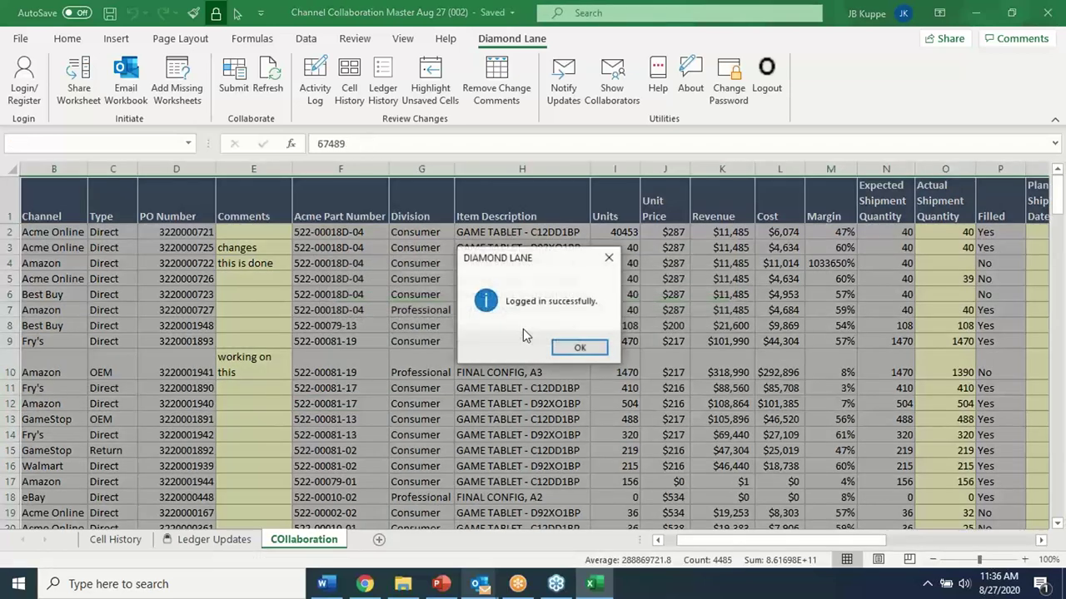
left_click(594, 346)
left_click_drag(519, 312, 519, 320)
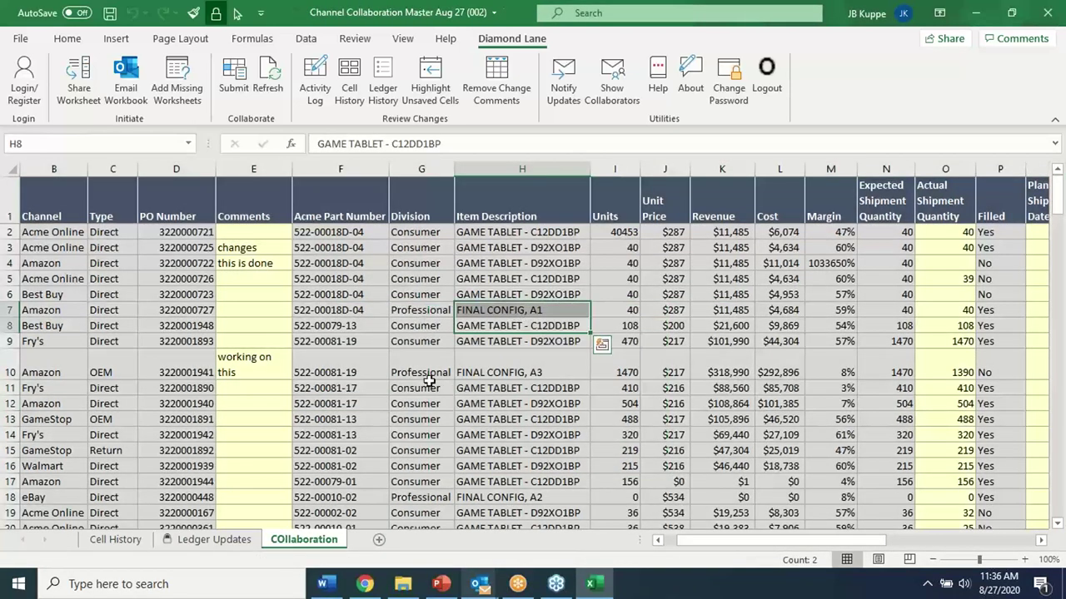
left_click(612, 73)
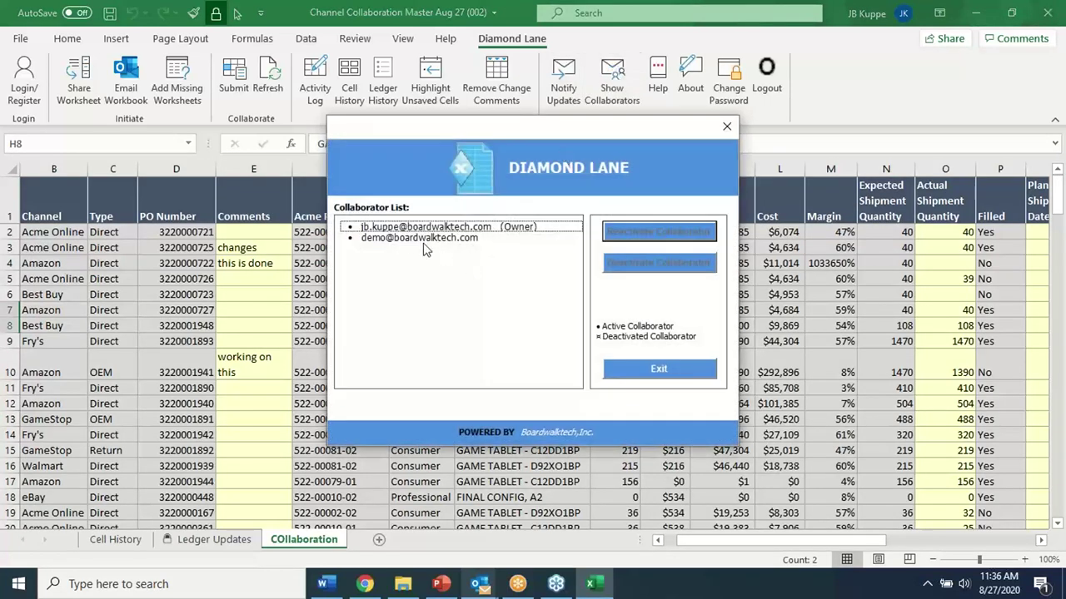
left_click(411, 240)
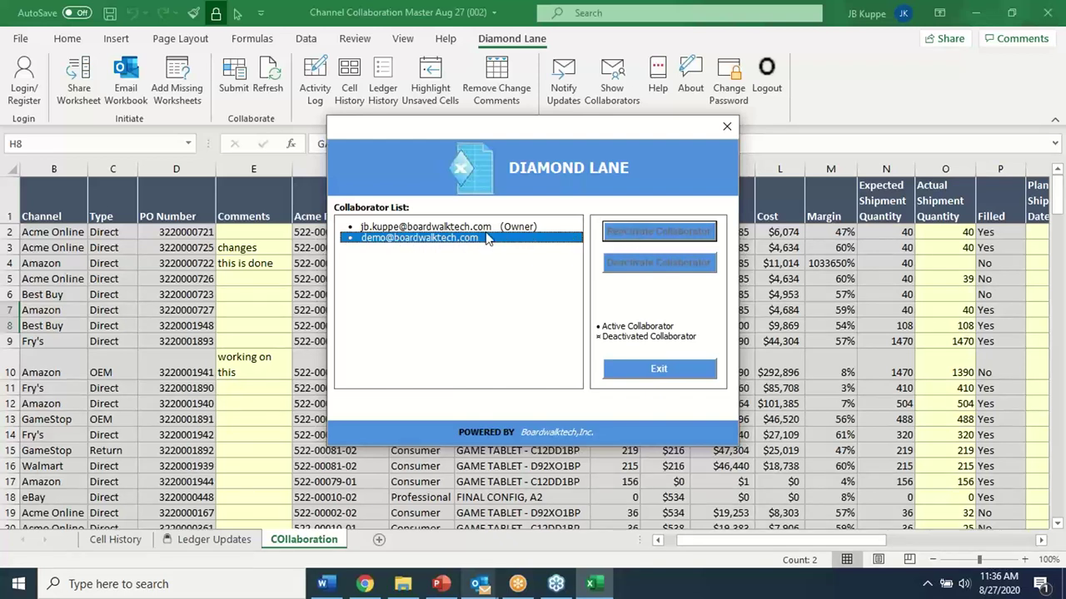
left_click(473, 229)
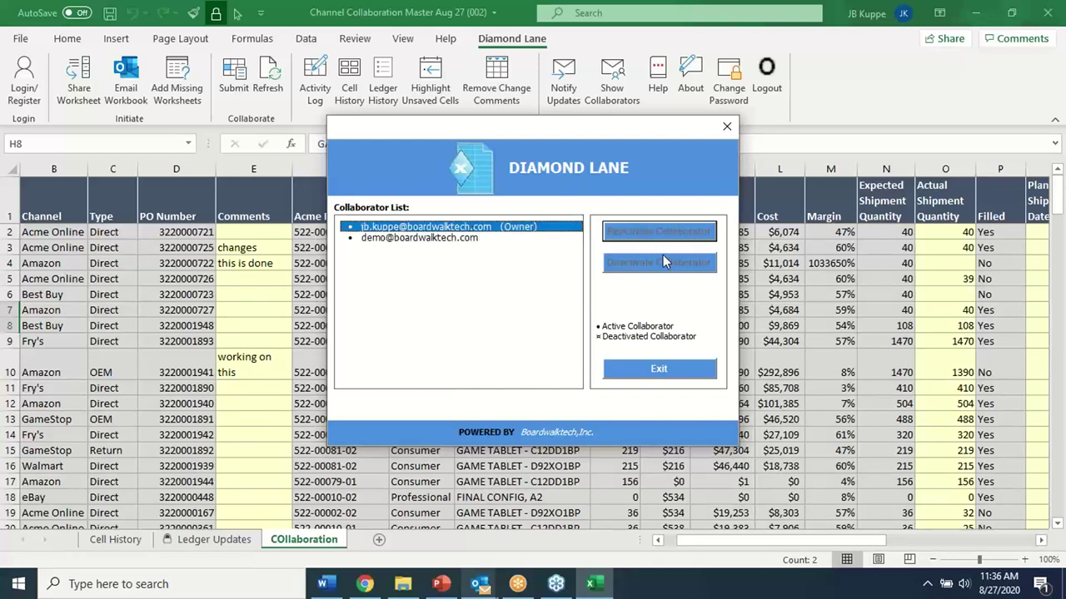
left_click(435, 240)
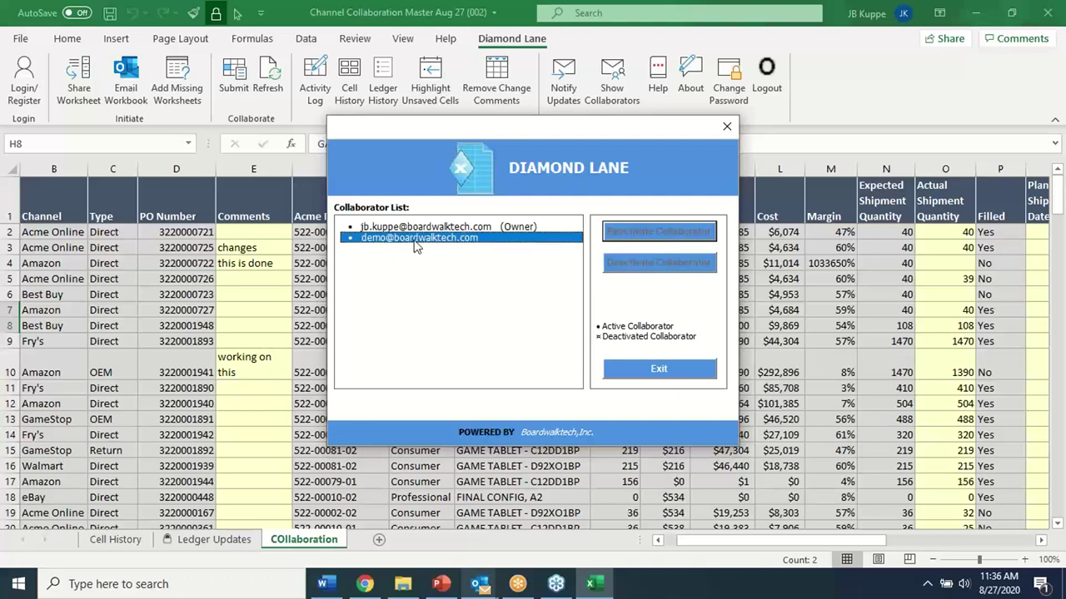
left_click(658, 369)
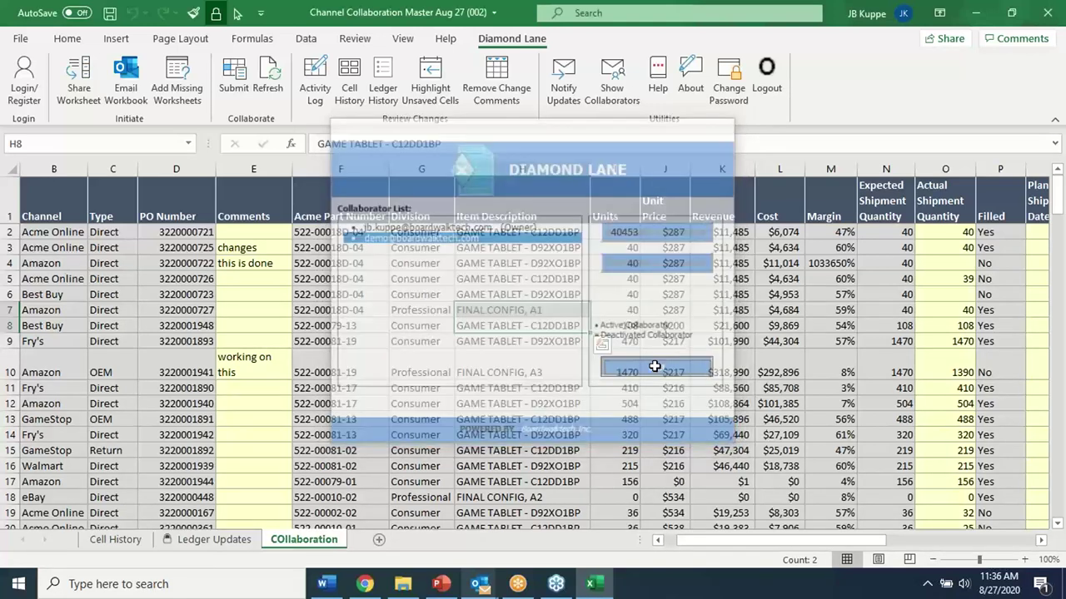
left_click(535, 406)
Enter 'more changes' as the E4 comment and 55 as the units in I4
left_click(257, 265)
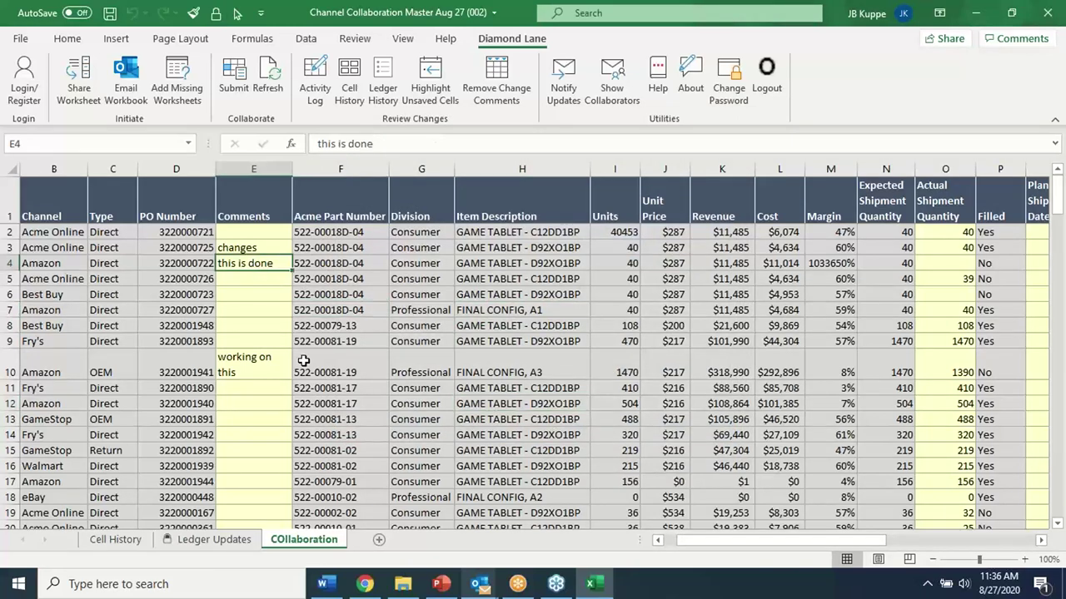
type("more changes")
key("Return")
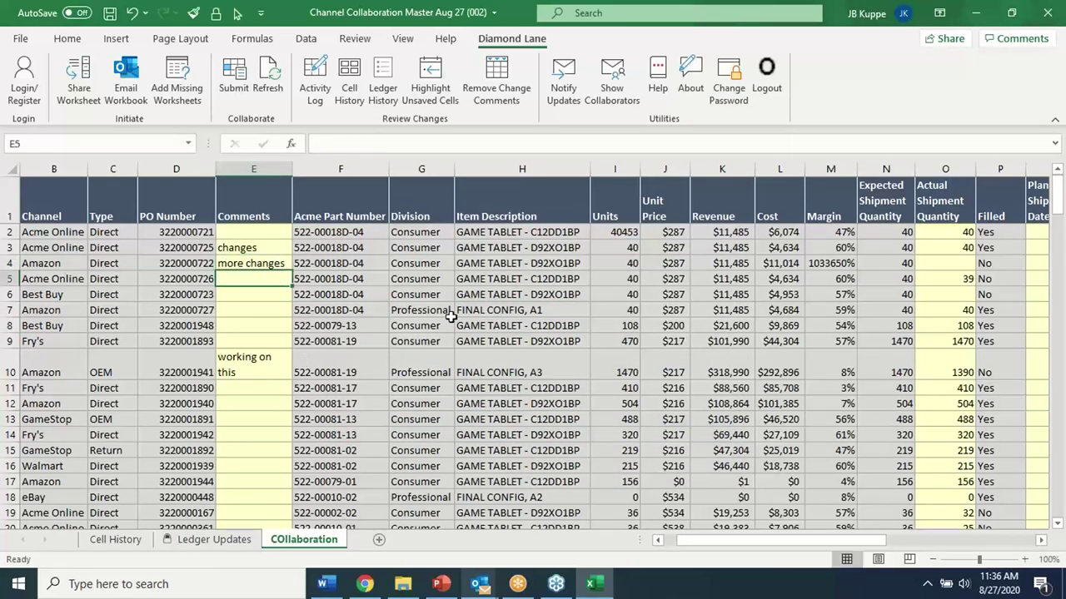
left_click(636, 263)
type("55")
key("Return")
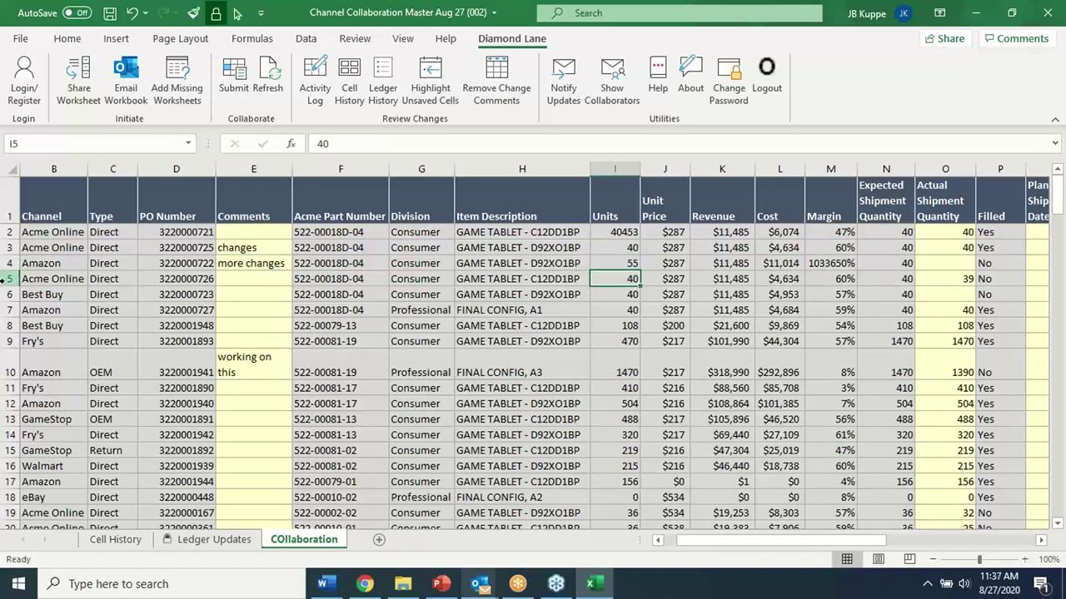
Copy the Acme Online row 5 and insert it as a new row above row 6
left_click(10, 279)
right_click(9, 283)
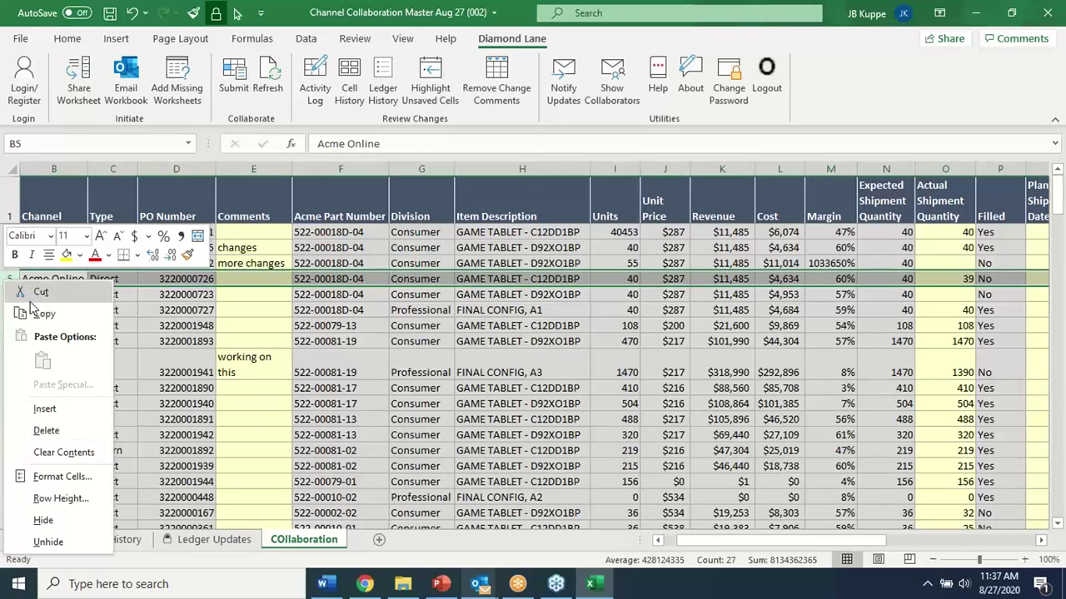
left_click(40, 292)
left_click(7, 293)
right_click(6, 294)
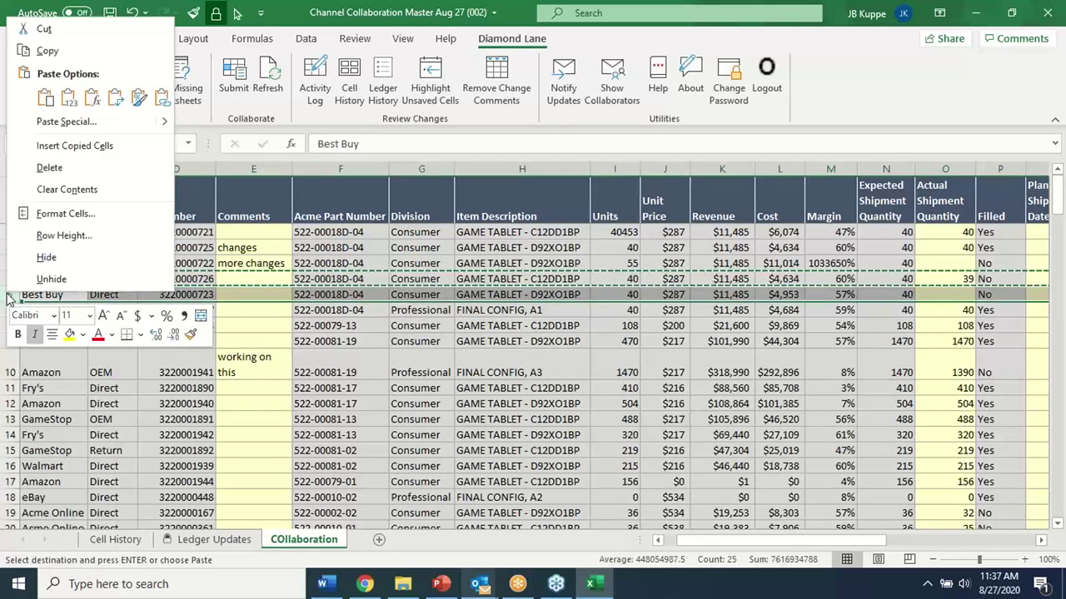
left_click(79, 153)
left_click(113, 372)
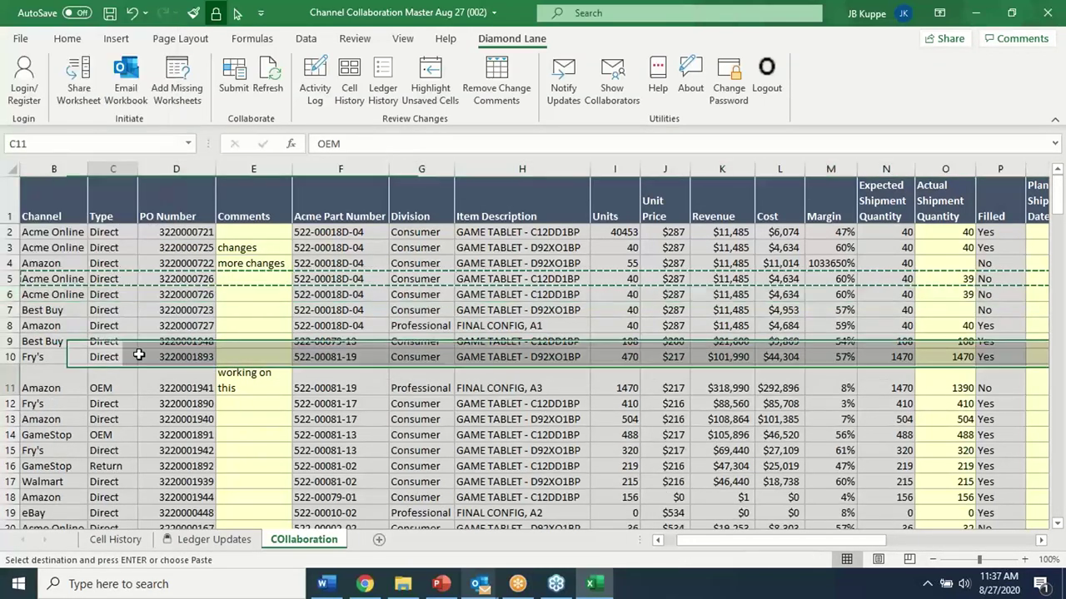
Shorten the H6 item description to C12DD1BW by removing its last character
left_click(168, 297)
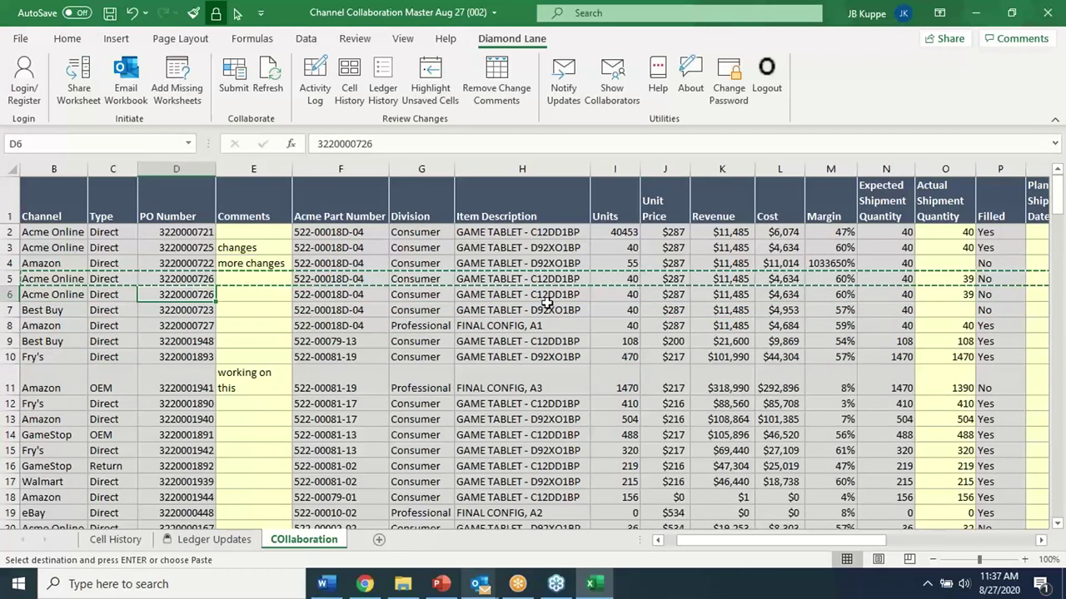
left_click(537, 296)
left_click(489, 144)
key("BackSpace")
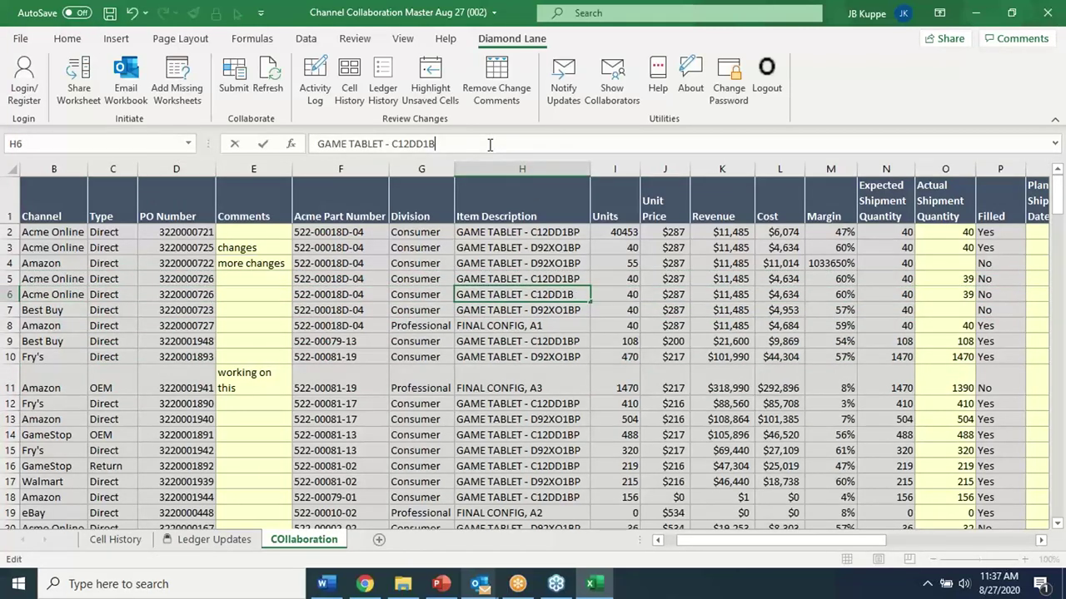
key("Return")
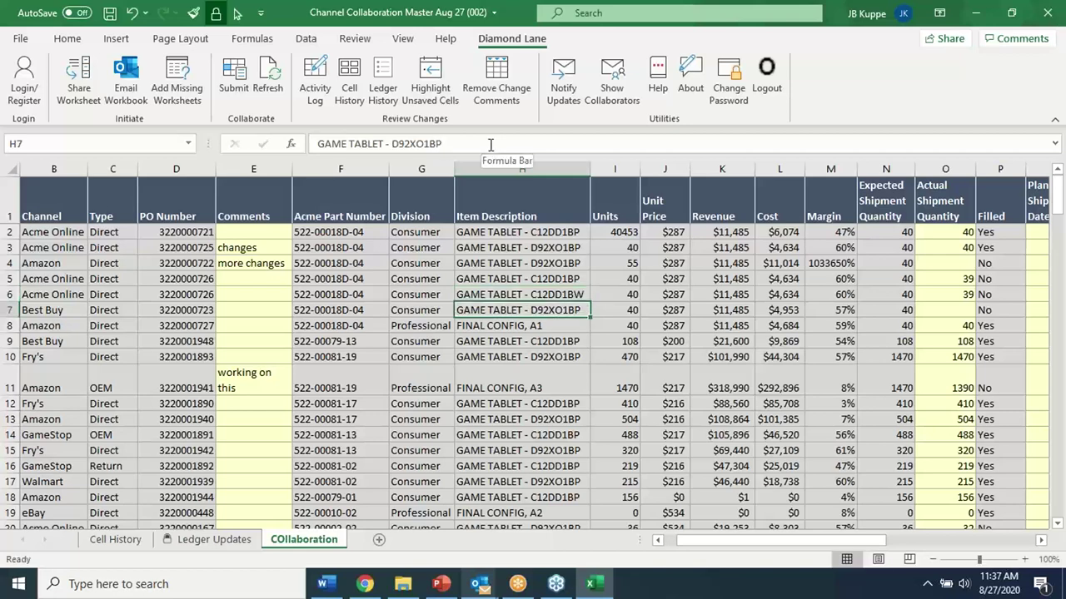
Submit the edits to the Boardwalk server and close the workbook copy
left_click(408, 383)
scroll(408, 383, "down", 3)
scroll(407, 383, "up", 3)
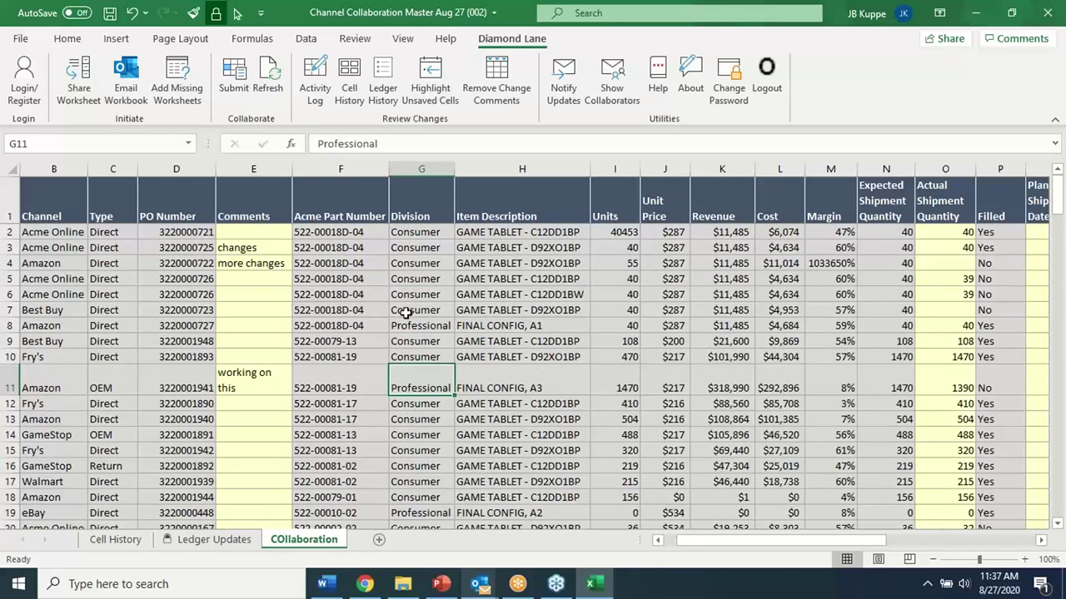
left_click(234, 77)
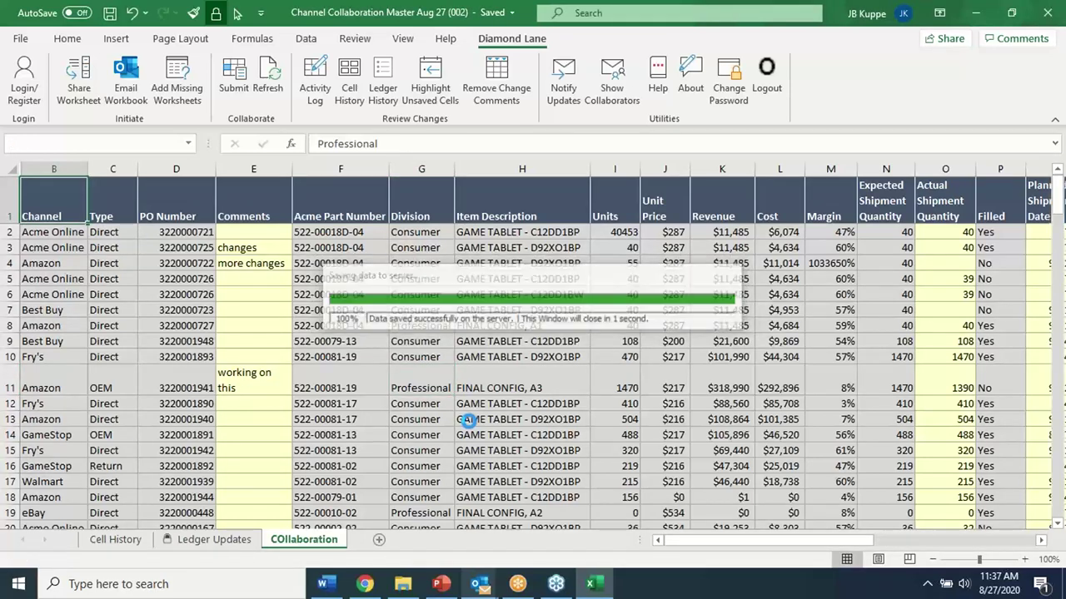
left_click(523, 313)
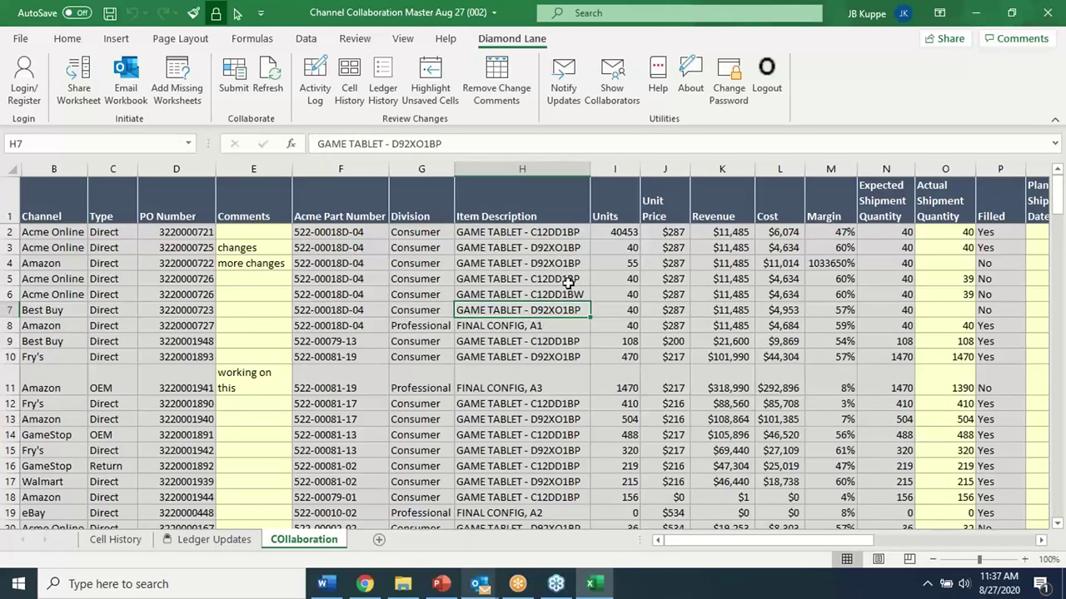
left_click(1048, 13)
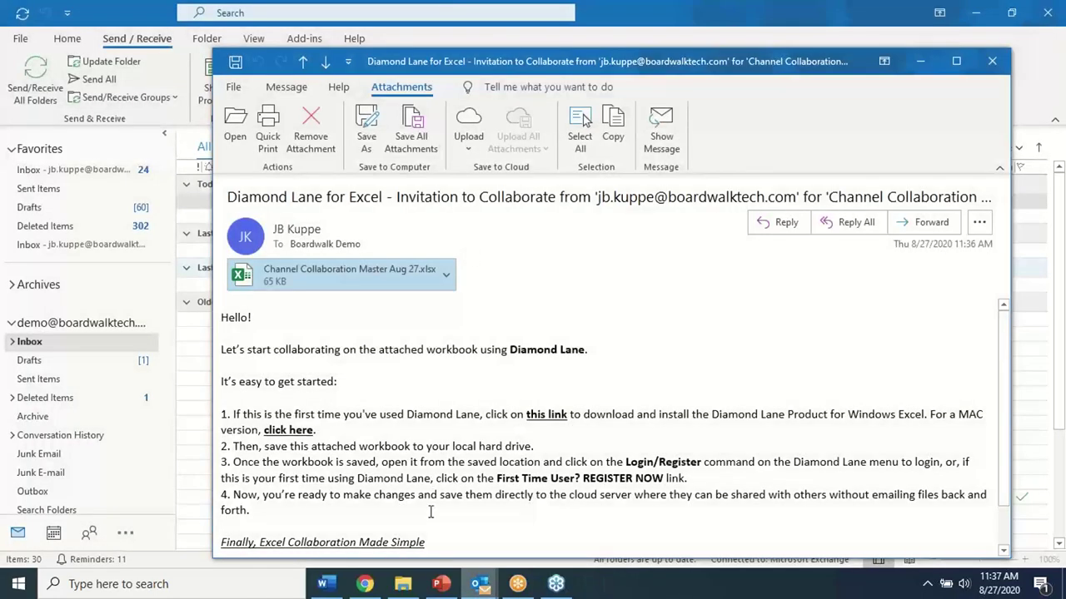
Open Channel Collaboration Master Aug 27 from the S&OE folder
mouse_move(403, 583)
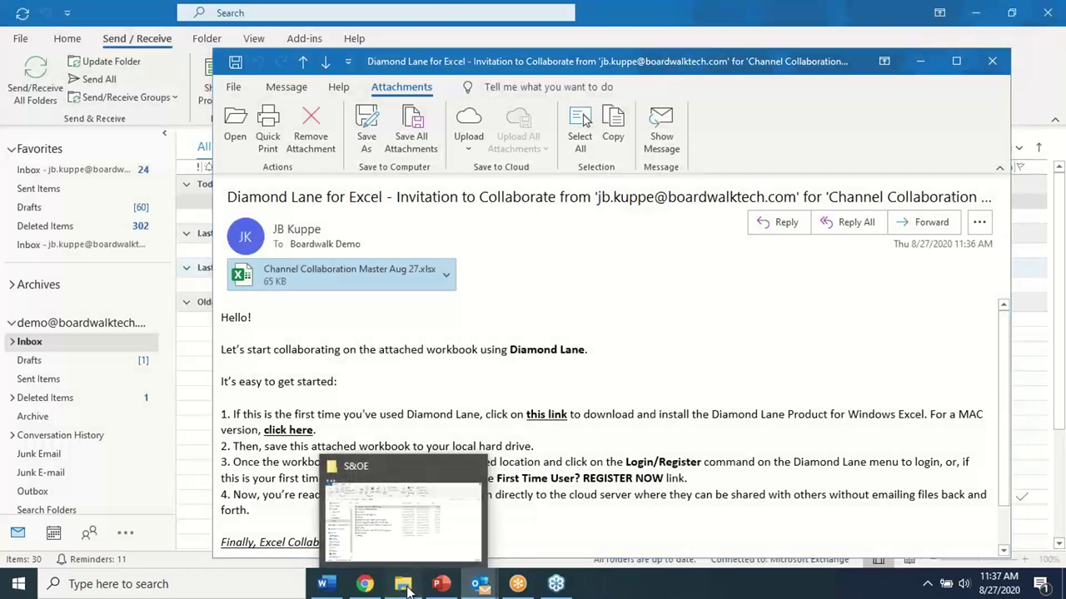
left_click(408, 525)
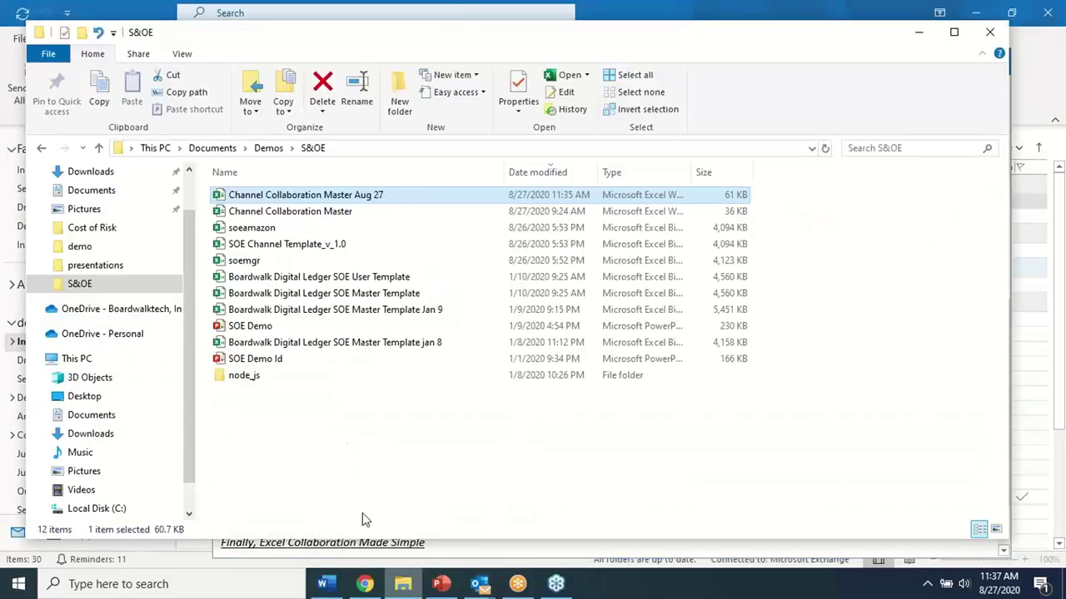
double_click(320, 196)
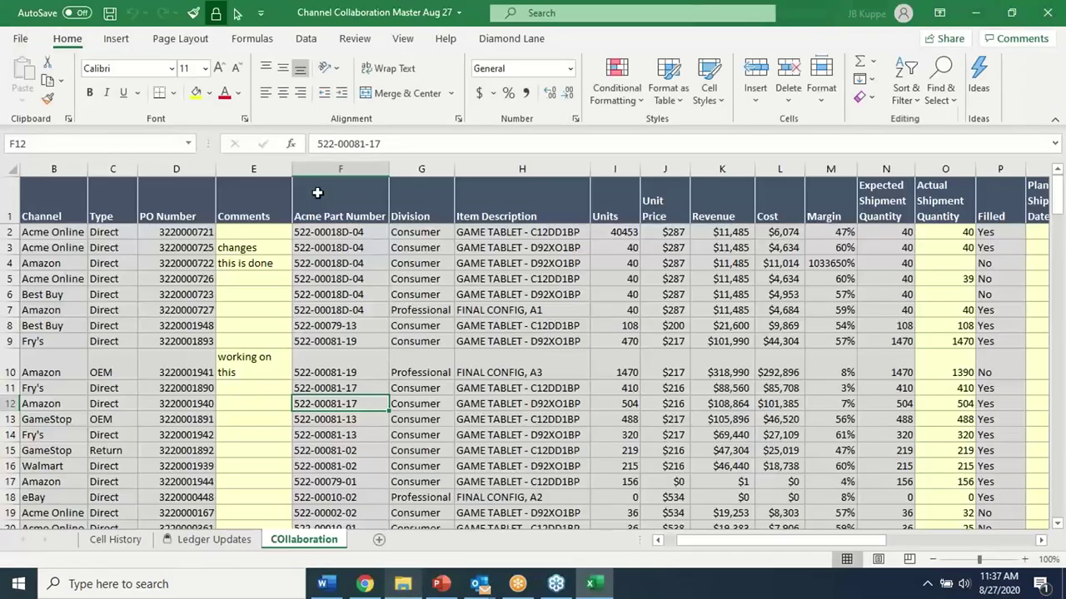
Read the Collaborator Added notice in the owner's Outlook inbox, then close it
mouse_move(479, 584)
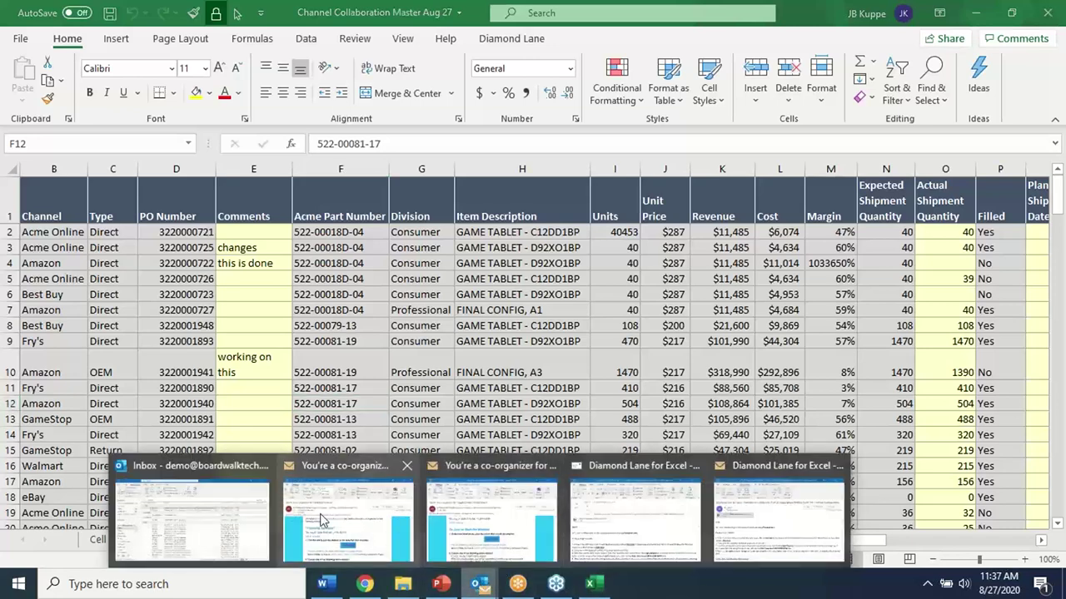
left_click(323, 521)
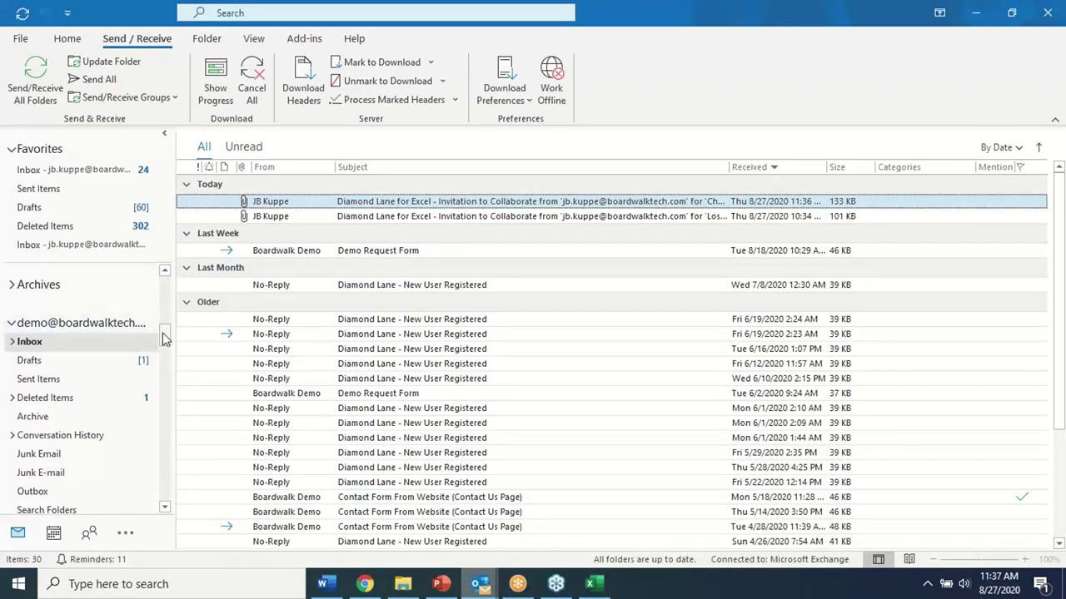
left_click_drag(164, 338, 166, 275)
left_click(29, 301)
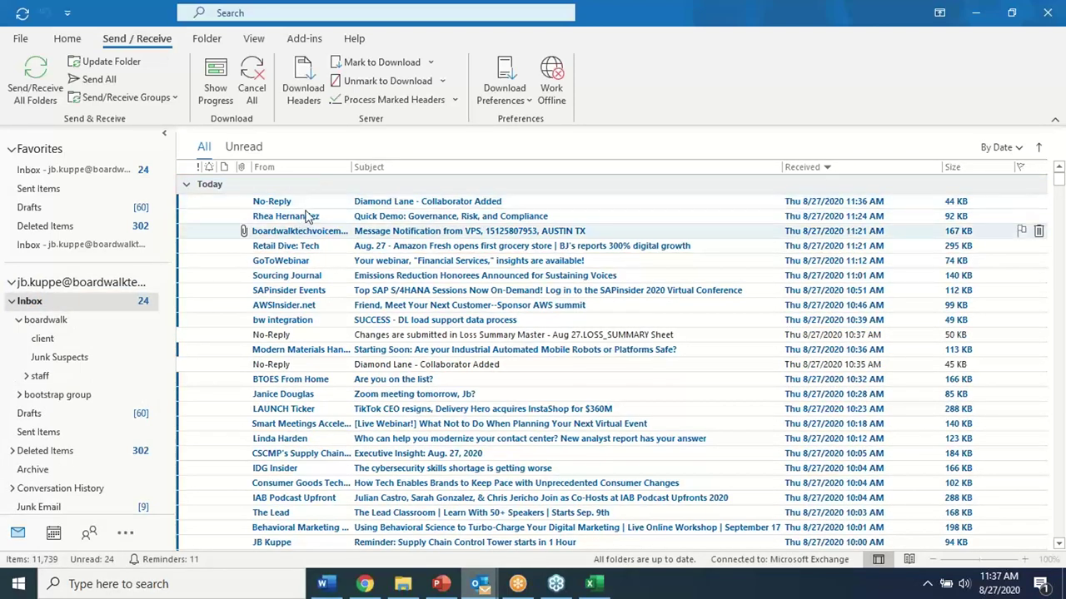
left_click(305, 201)
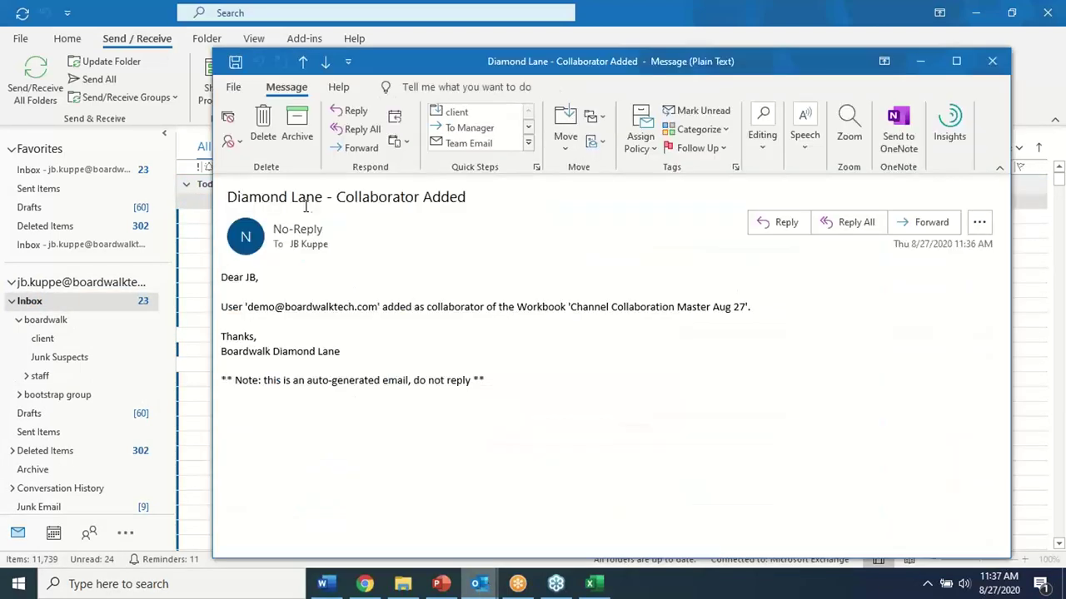
left_click_drag(247, 308, 382, 309)
left_click(447, 337)
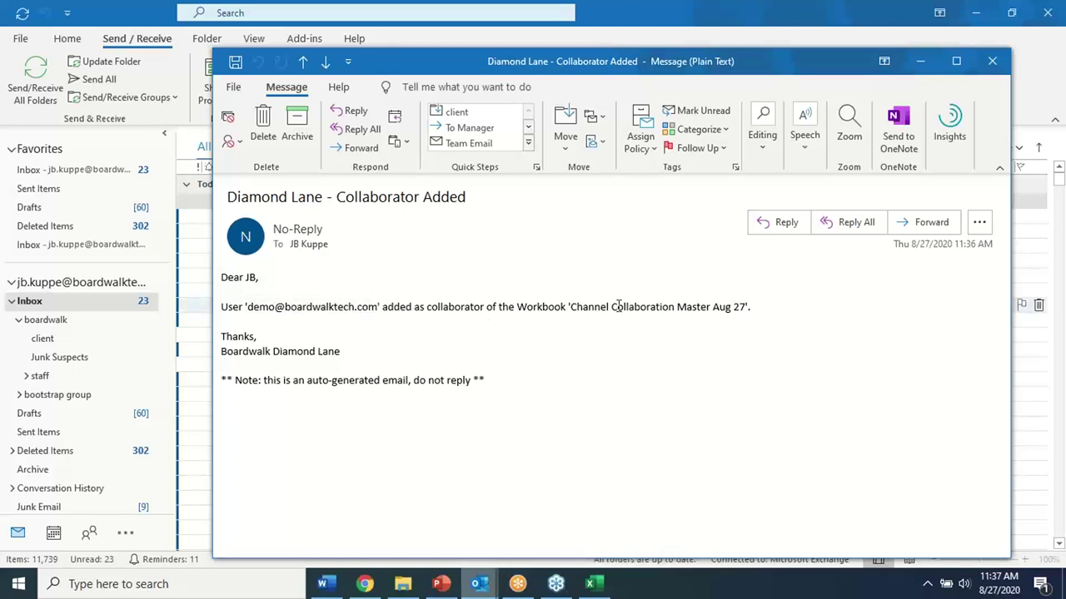
left_click_drag(575, 309, 774, 322)
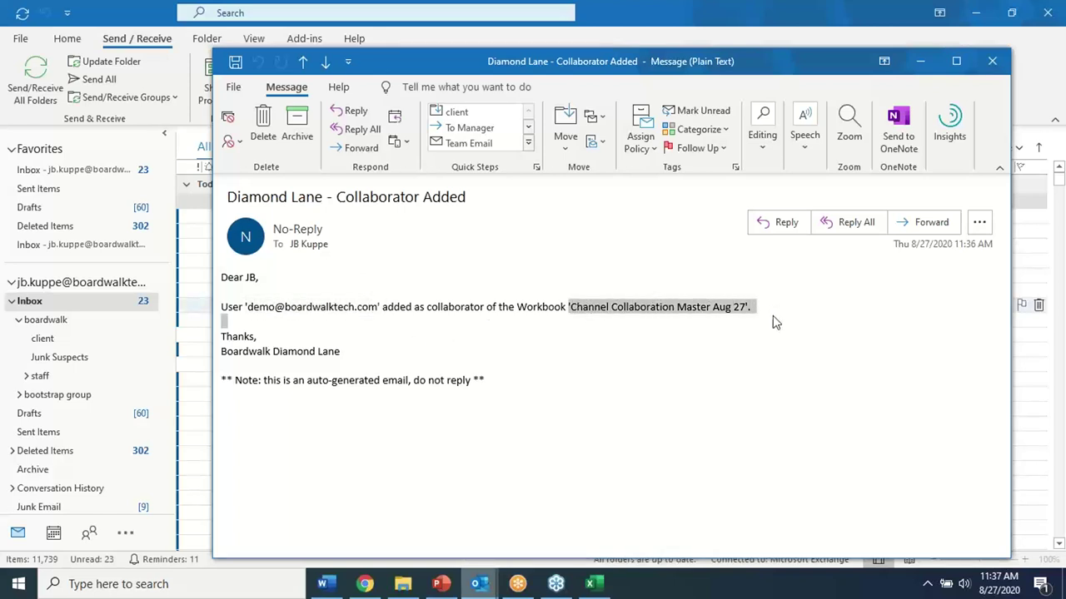
left_click(749, 338)
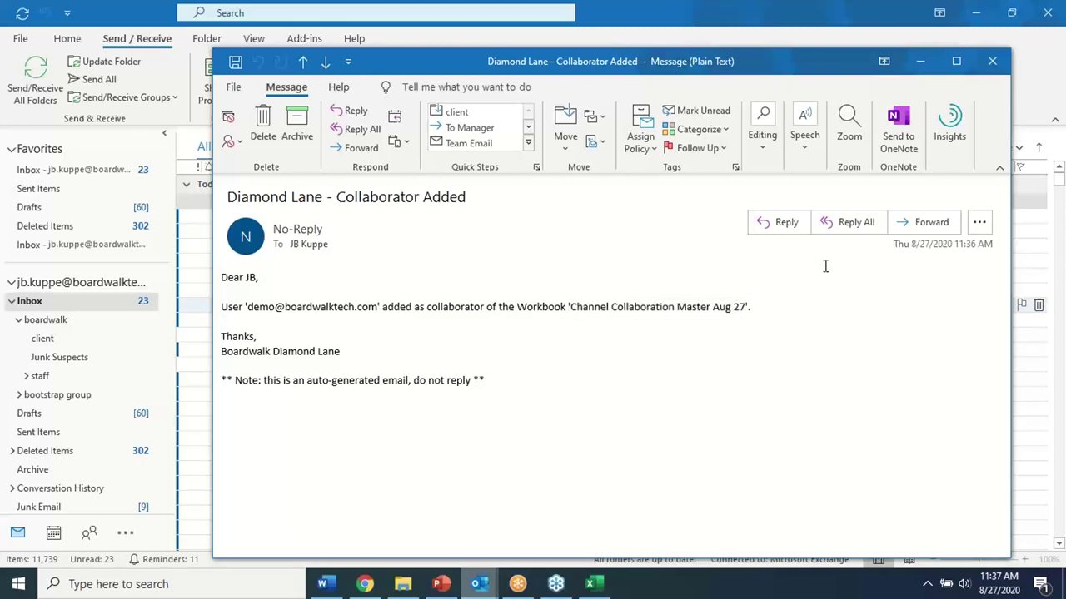
left_click(992, 61)
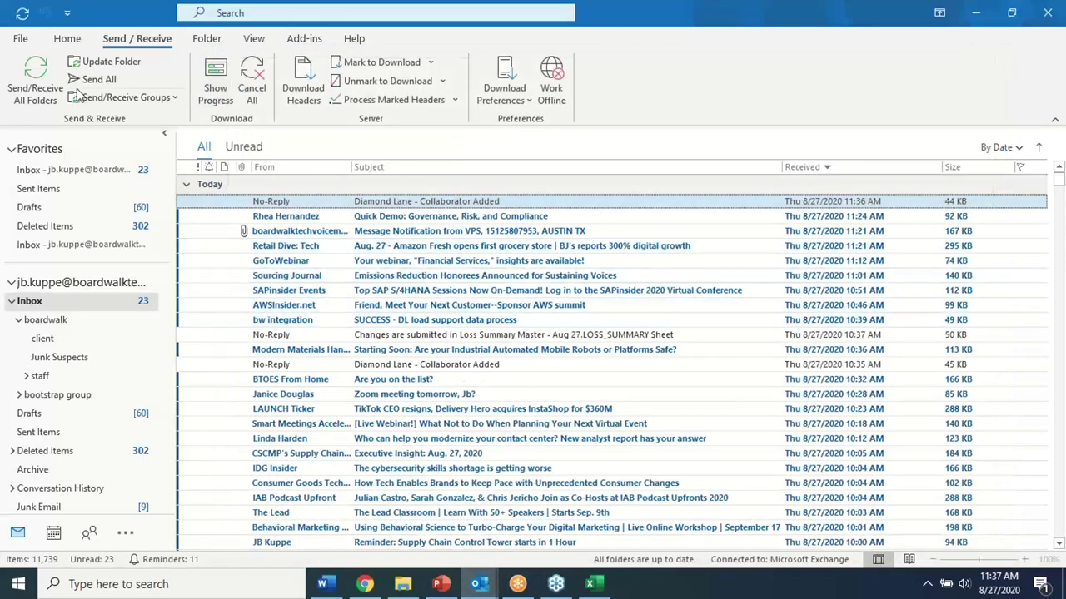
Update the Outlook inbox folder and return to the Excel workbook, selecting H13
left_click(104, 62)
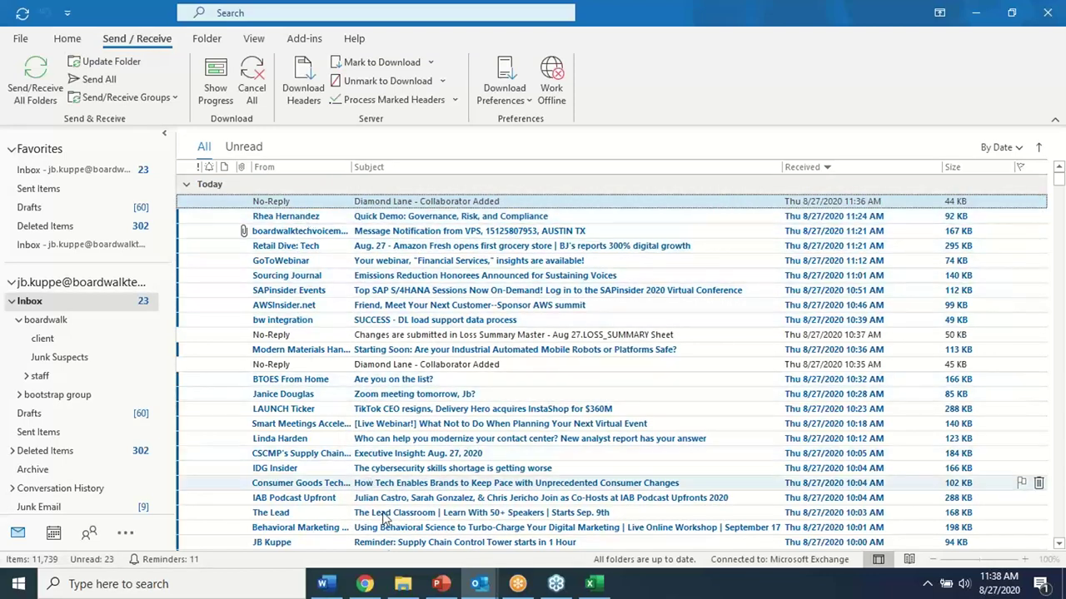
mouse_move(491, 588)
left_click(590, 583)
left_click(516, 419)
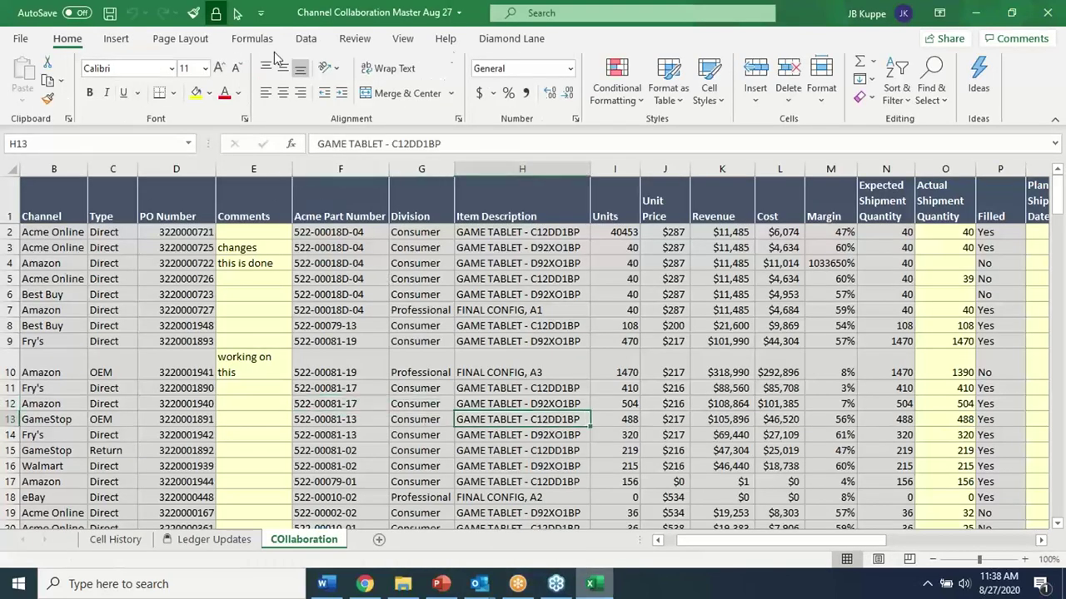
Log in to Diamond Lane as owner, review the E4, I4 and new-row change notes, then select E4
left_click(511, 38)
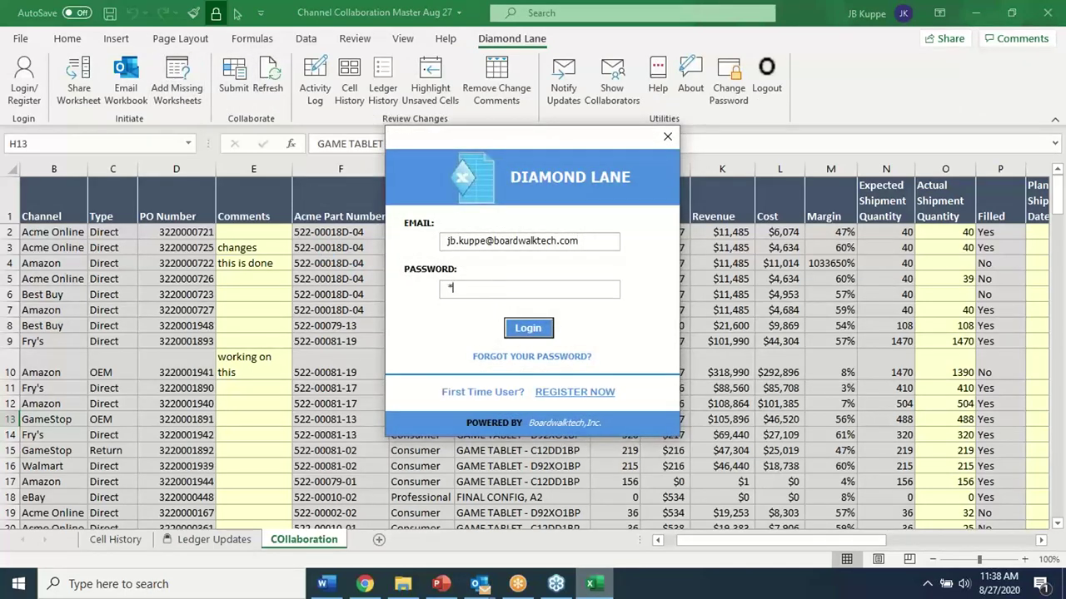
left_click(531, 332)
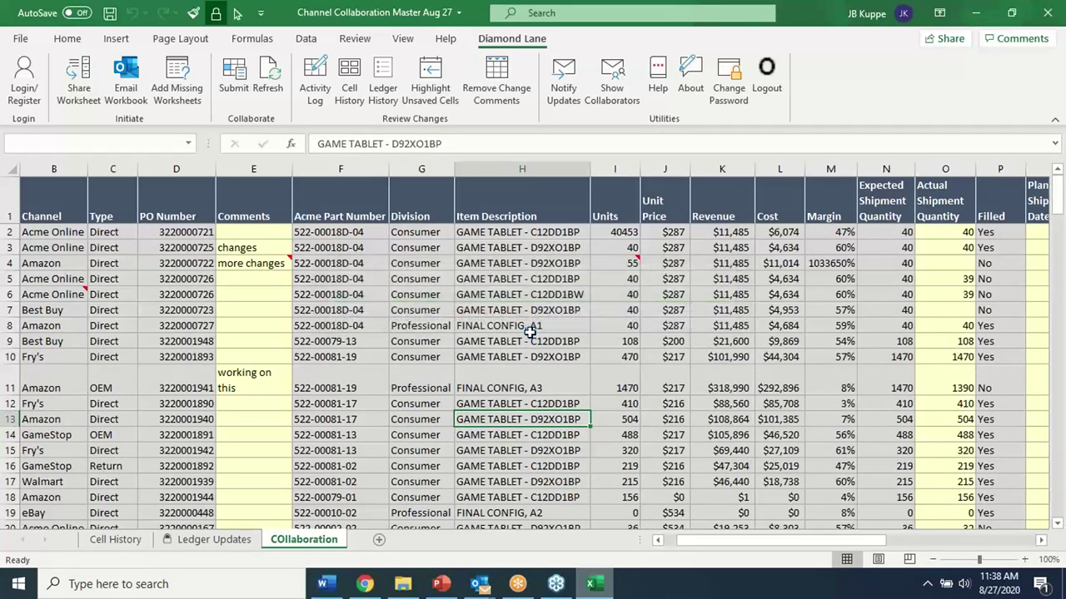
mouse_move(277, 264)
mouse_move(67, 294)
mouse_move(631, 263)
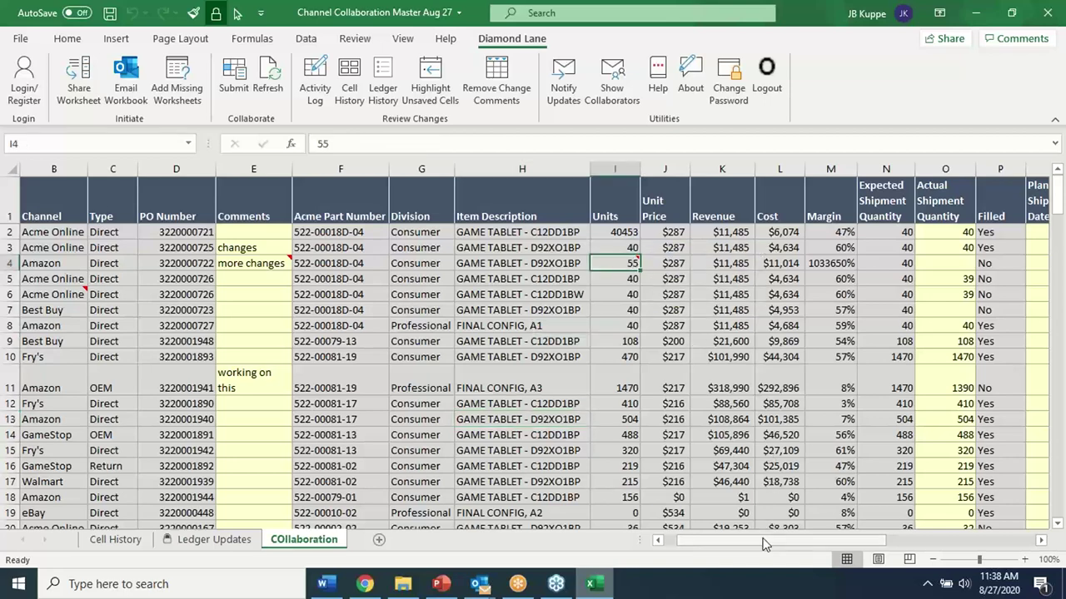
left_click(446, 354)
left_click(256, 265)
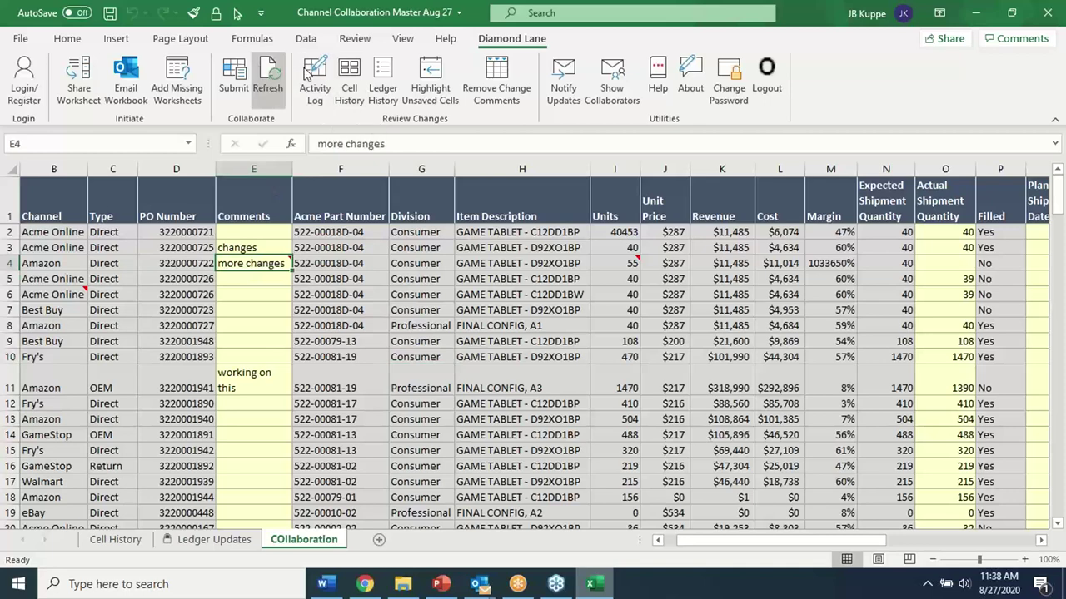
Generate E4's past-week cell history and review its four updates on Cell History(1)
left_click(349, 79)
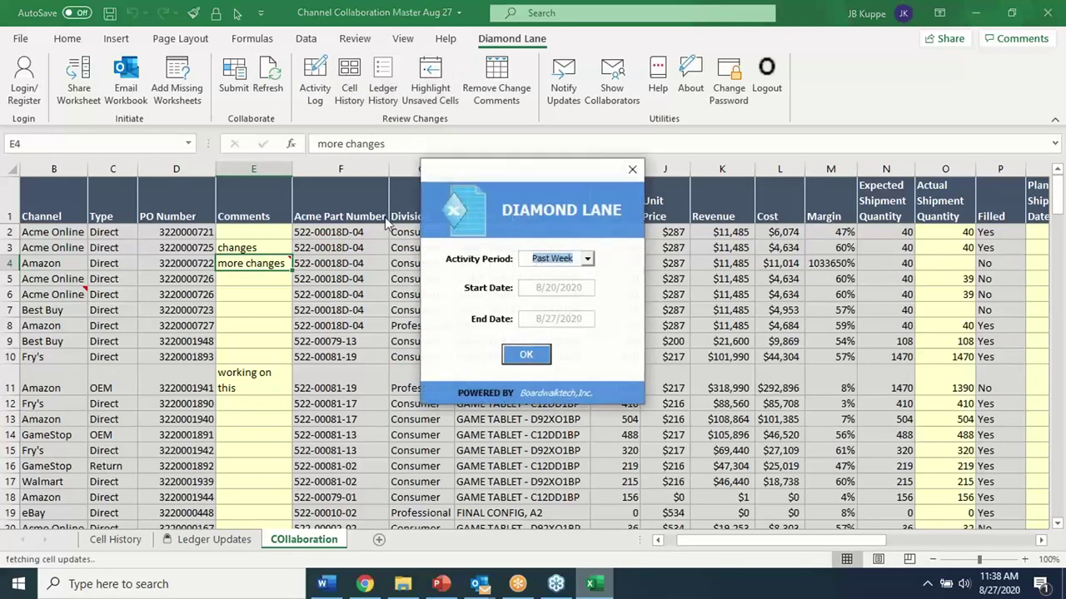
left_click(520, 354)
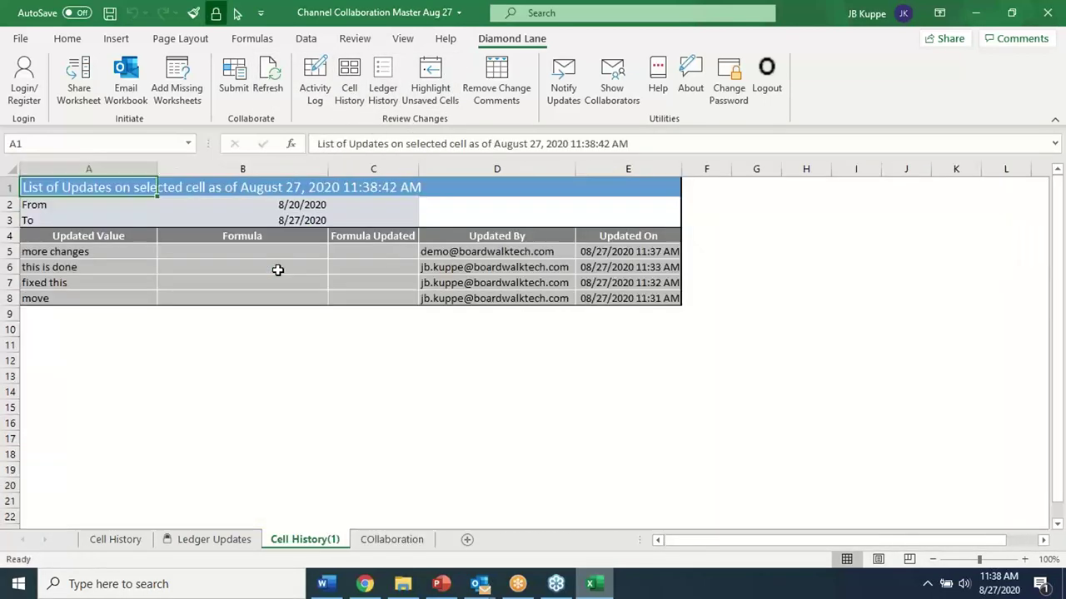
left_click(250, 376)
left_click_drag(106, 251, 641, 299)
left_click_drag(97, 269, 517, 267)
left_click(508, 252)
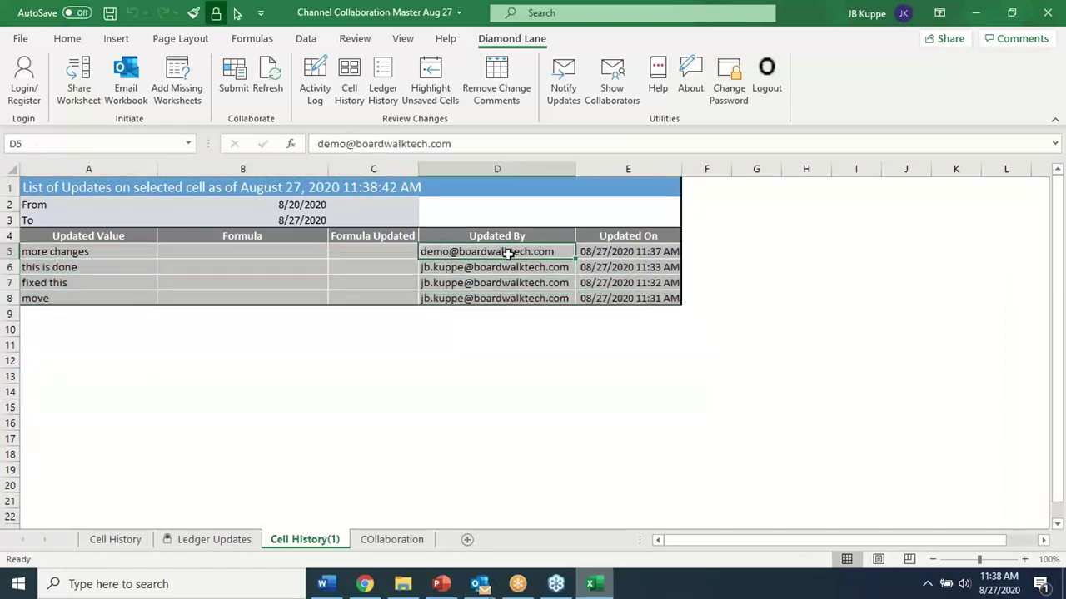
Refresh the Outlook inbox with Update Folder, then return to the COllaboration sheet
left_click(480, 584)
left_click(226, 523)
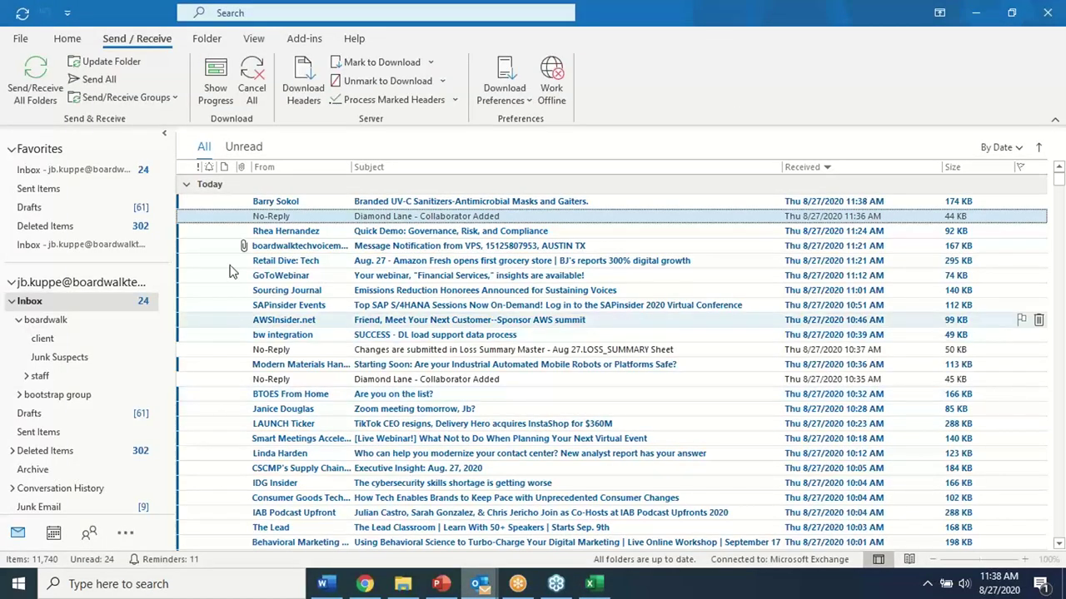
left_click(104, 65)
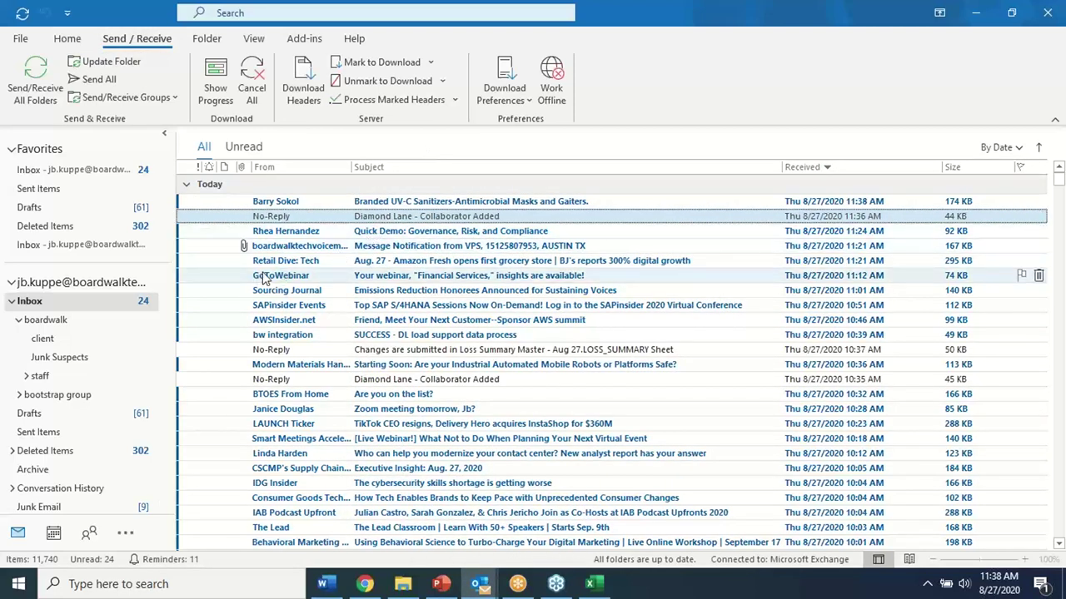
left_click(590, 583)
left_click(502, 390)
left_click(391, 539)
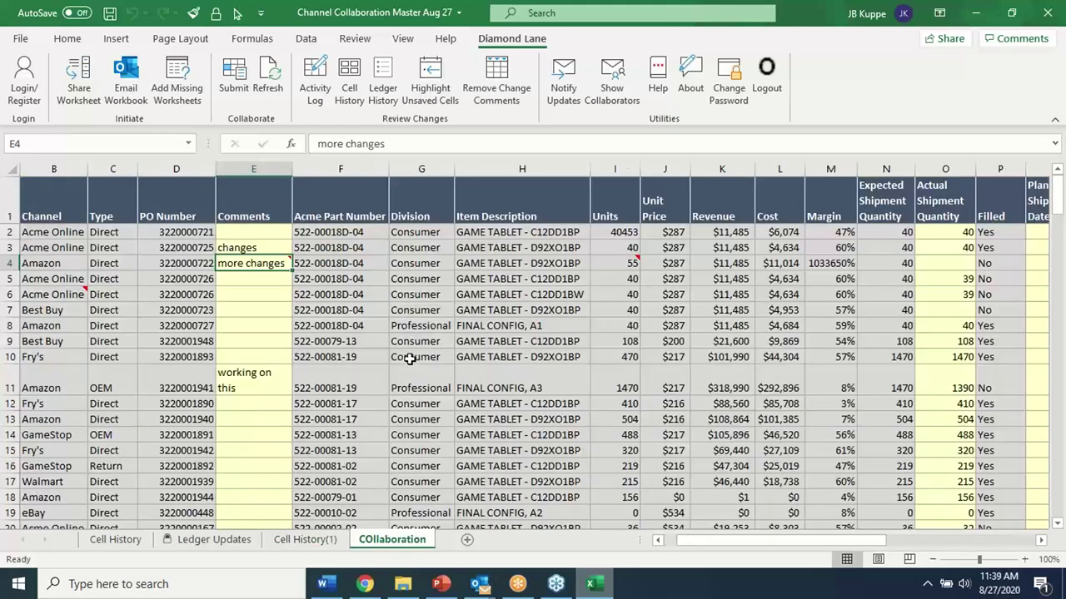
Review the workbook's collaborator list, then select part number cell F6
left_click(616, 76)
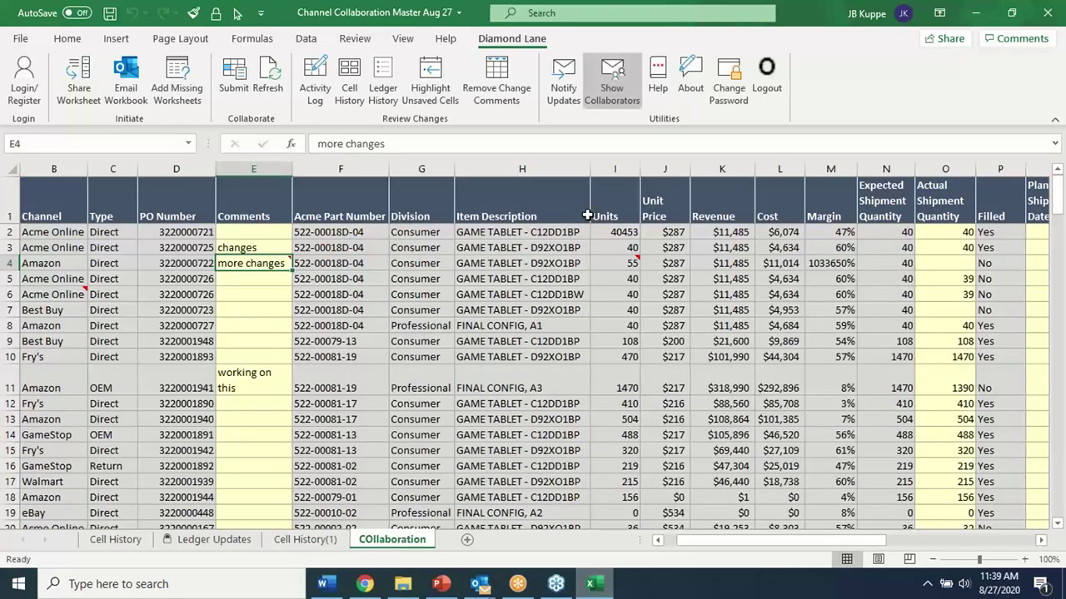
left_click(401, 240)
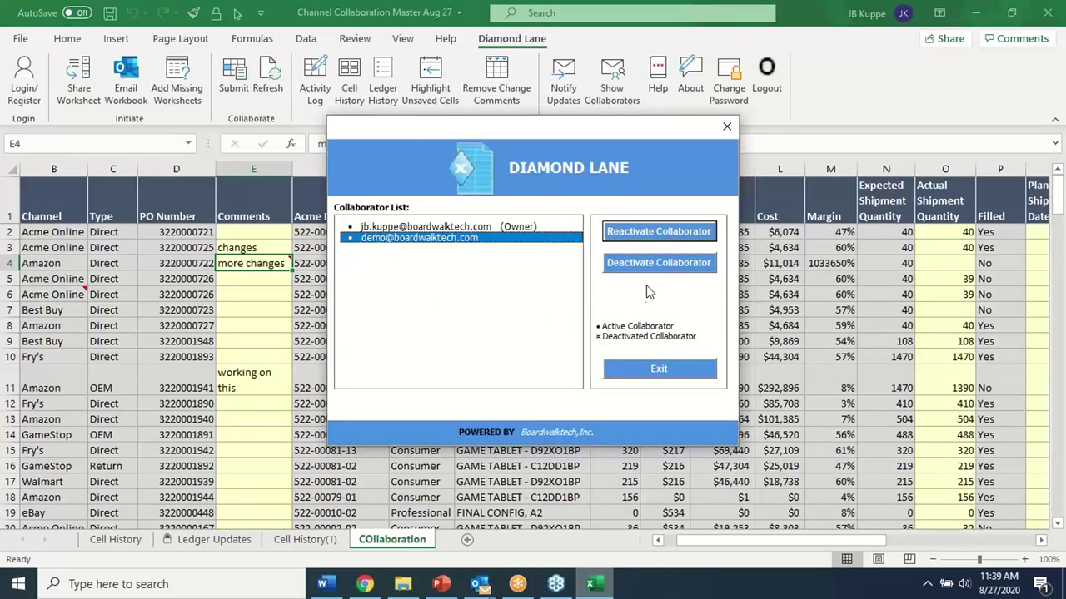
left_click(726, 127)
left_click(346, 293)
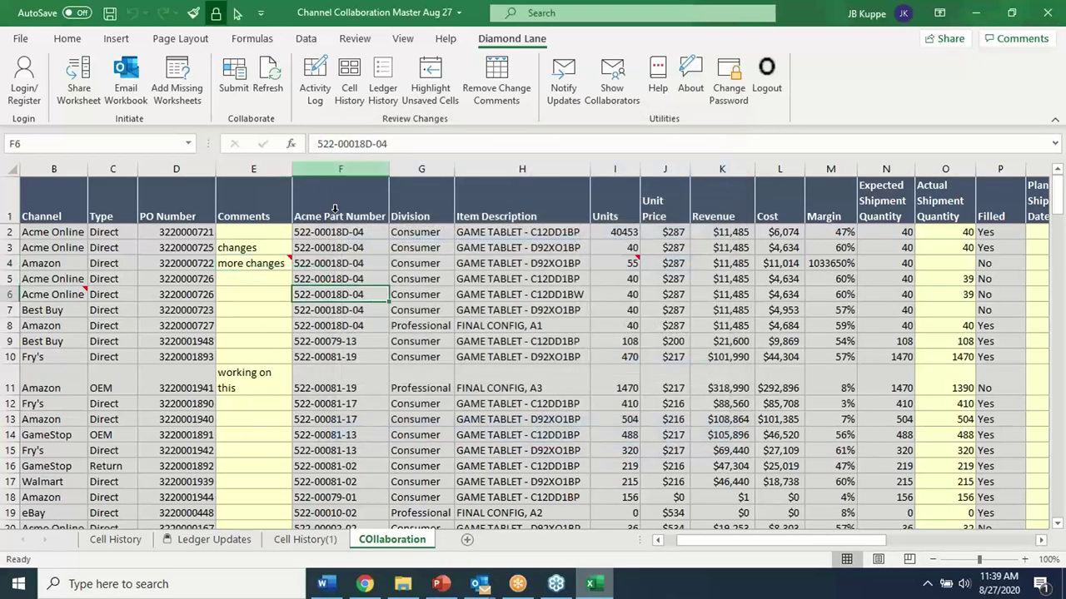
Show the ledger history as of update 8356
left_click(382, 79)
left_click(525, 357)
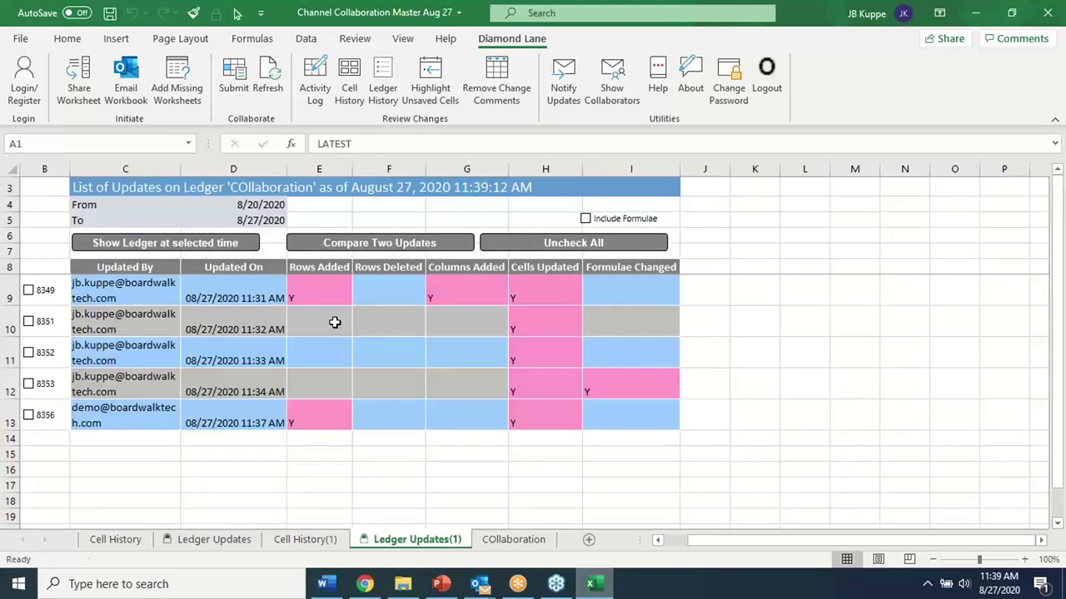
left_click(31, 417)
left_click(186, 244)
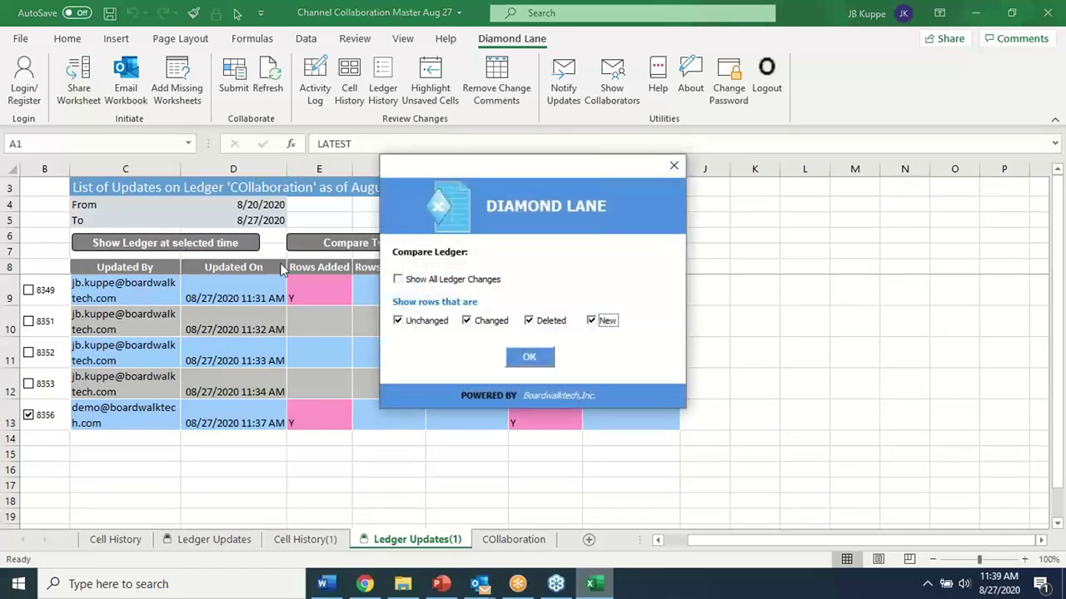
left_click(525, 358)
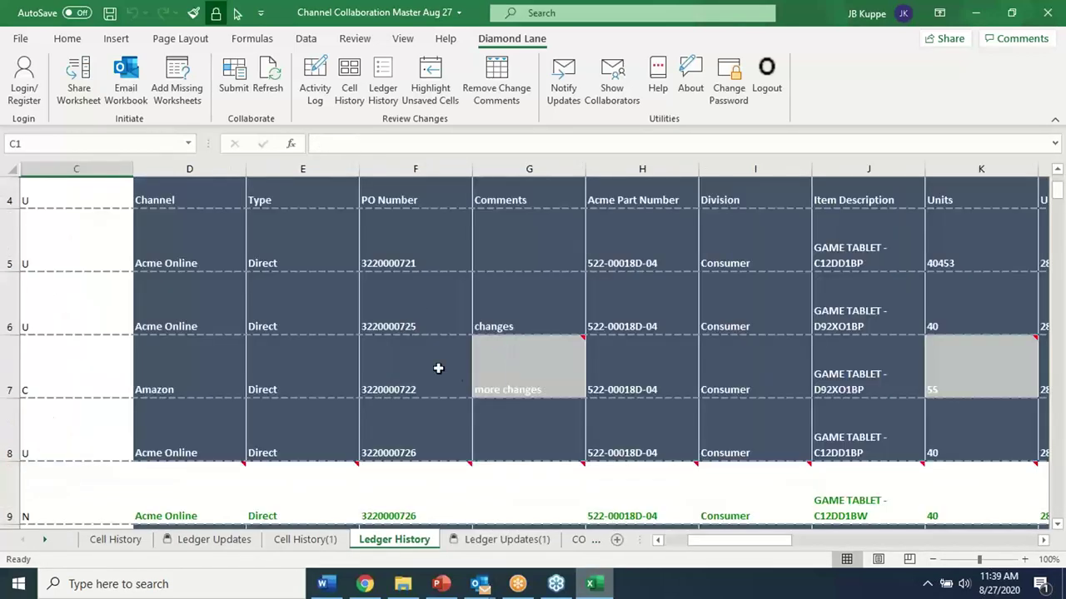
Inspect the Ledger Updates(1) change details for E9 and G7, then return to COllaboration
mouse_move(533, 378)
scroll(309, 464, "down", 1)
scroll(292, 309, "down", 2)
scroll(290, 328, "up", 3)
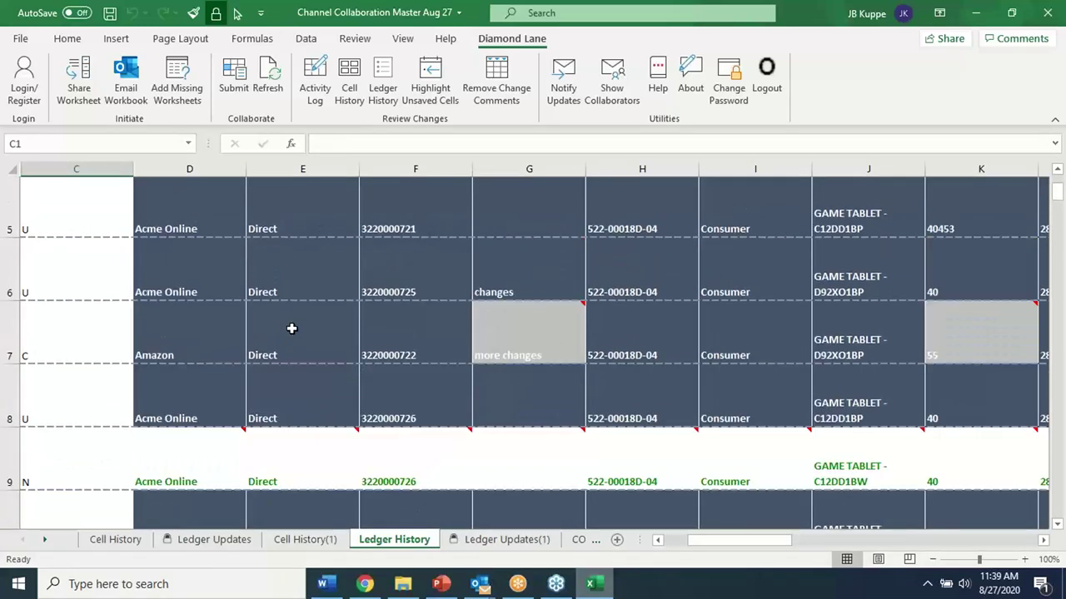
left_click(308, 479)
left_click(512, 358)
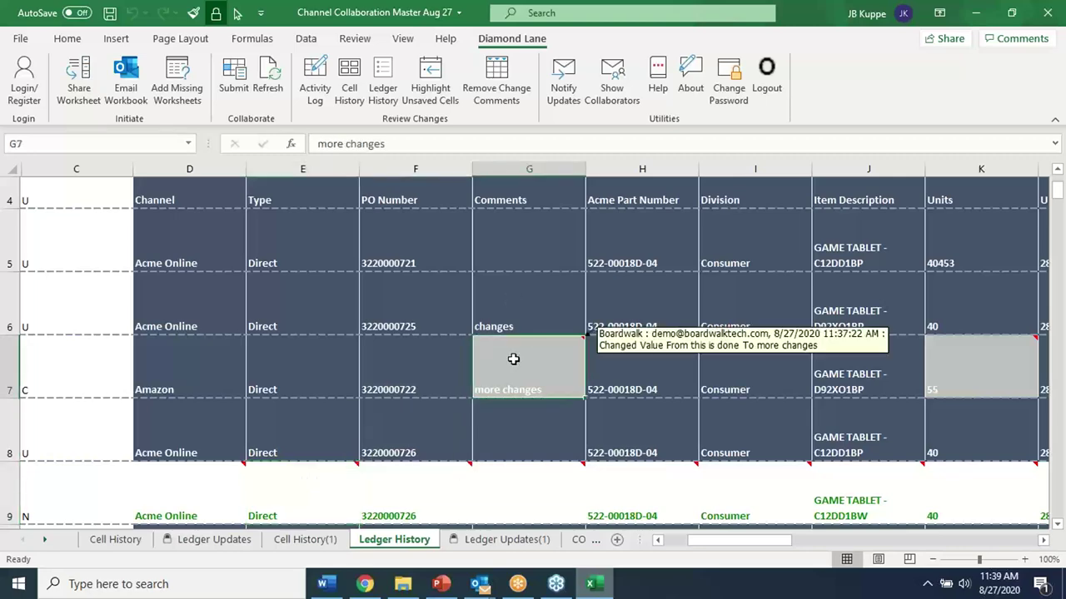
left_click(478, 539)
left_click(461, 360)
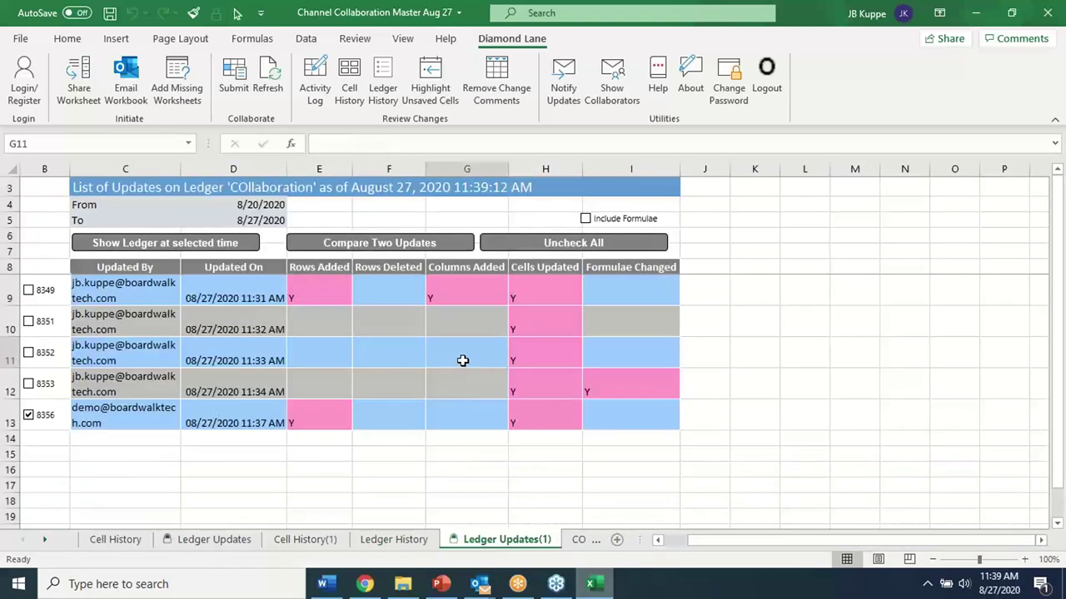
left_click(46, 539)
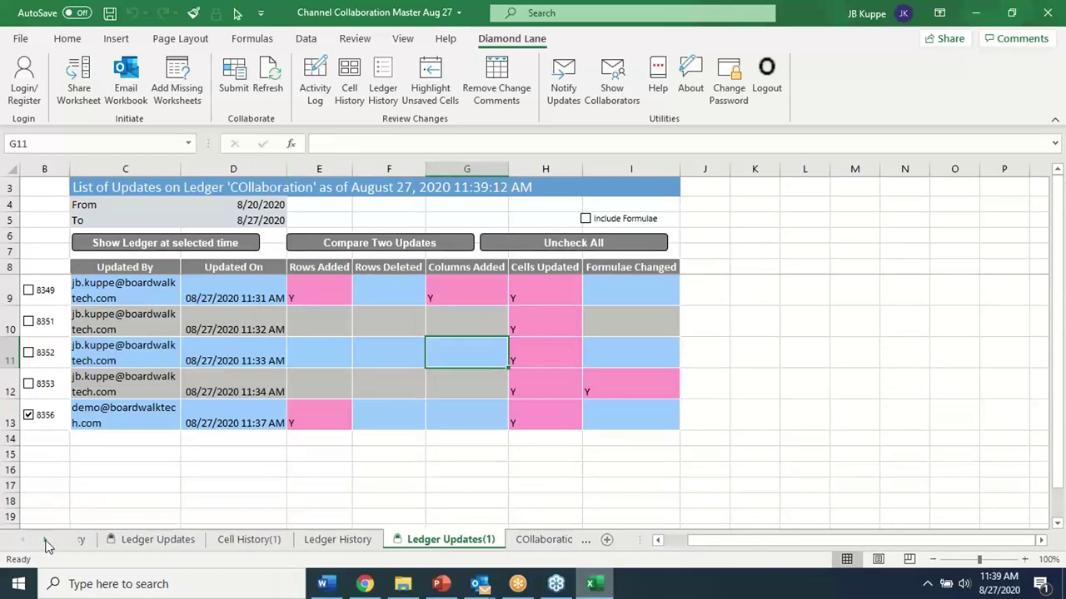
left_click(499, 541)
left_click(536, 421)
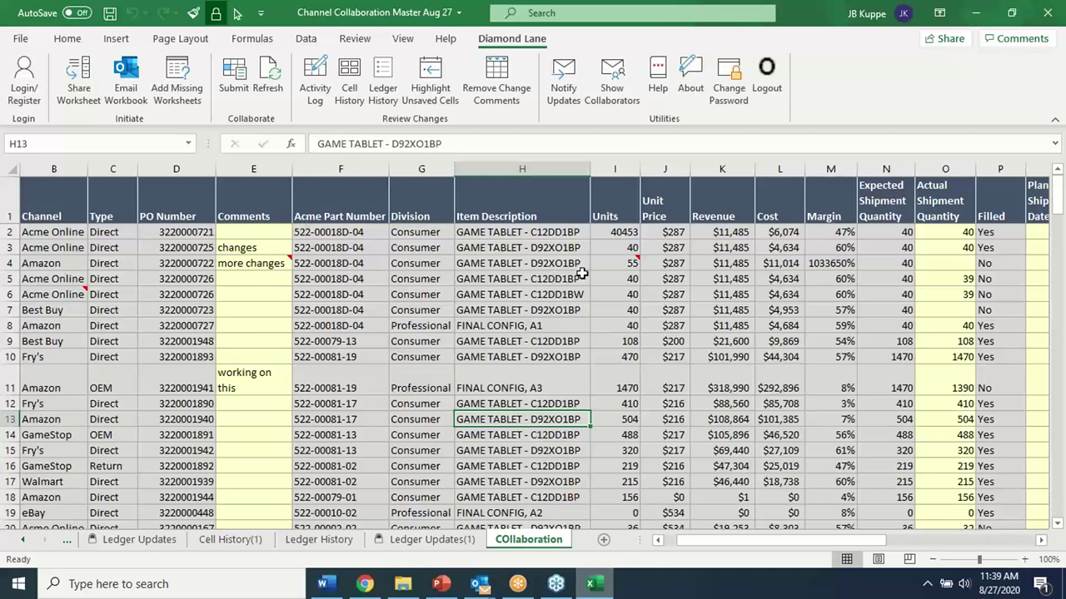
Save and close the Channel Collaboration workbook in Excel
left_click(70, 235)
scroll(59, 266, "down", 1)
scroll(54, 275, "up", 1)
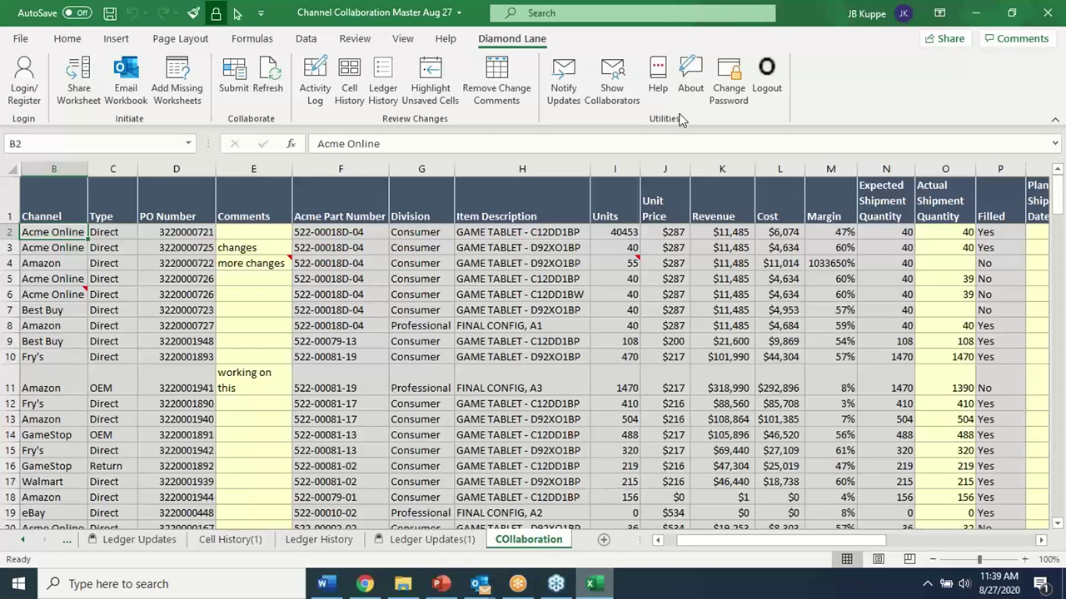
left_click(1047, 13)
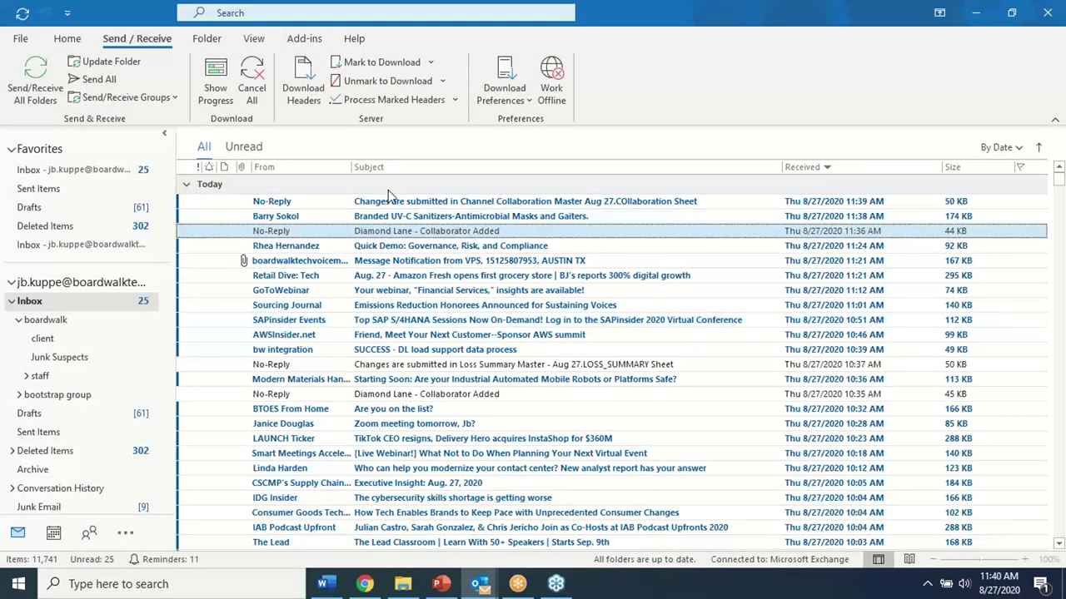
Open and read the 'Changes are submitted' notice for Channel Collaboration Master Aug 27, then close it
left_click(349, 203)
double_click(350, 204)
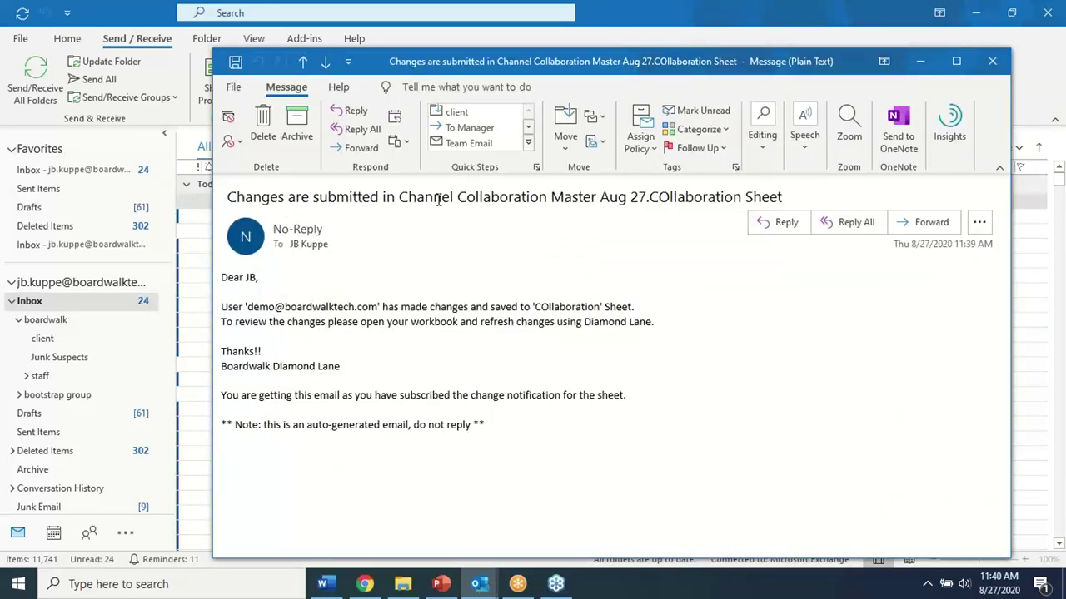
left_click_drag(452, 196, 612, 203)
left_click(422, 326)
left_click_drag(247, 307, 393, 310)
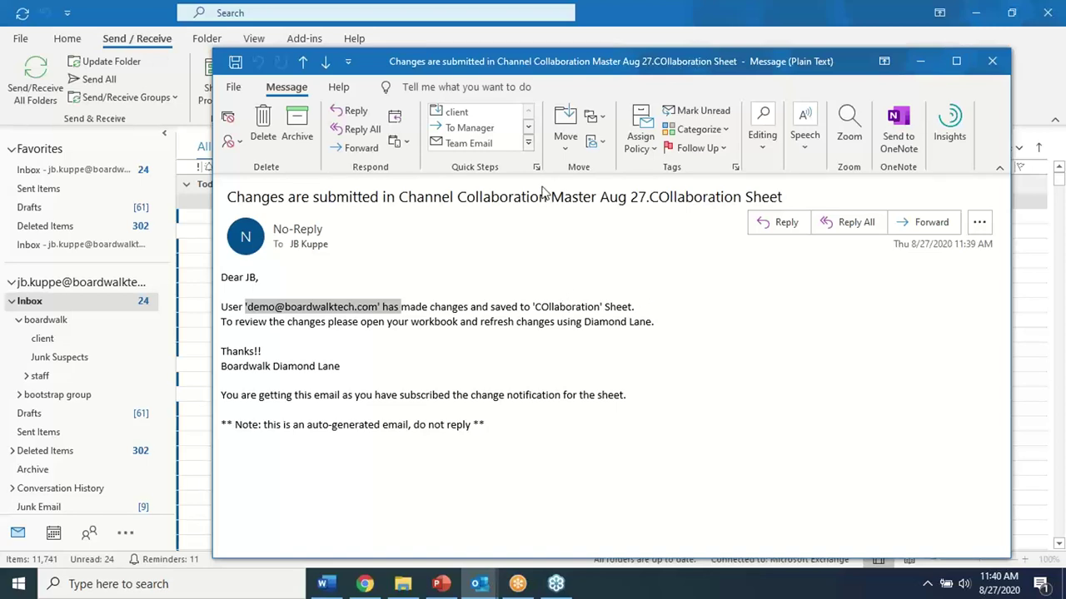
left_click(991, 61)
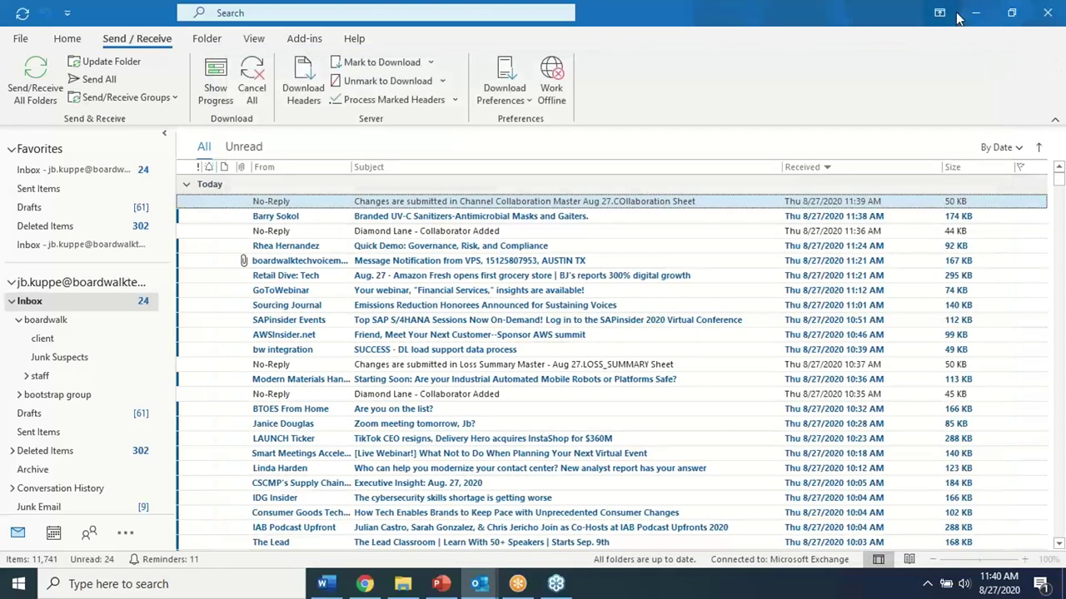
left_click(975, 12)
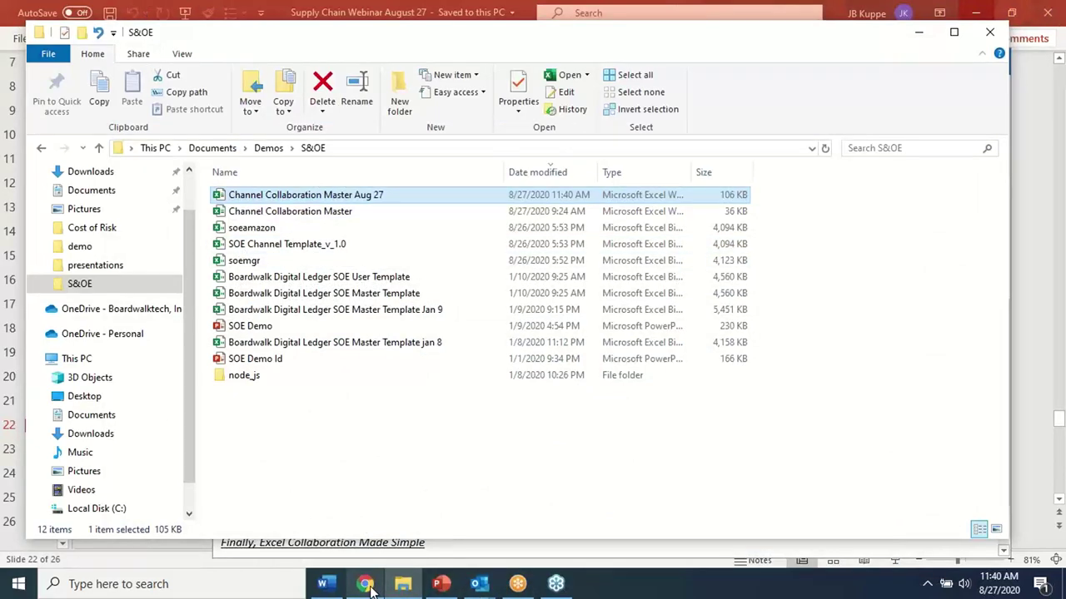
Open the soemgr workbook from the S&OE folder, enable its content and collapse the ribbon
left_click(399, 587)
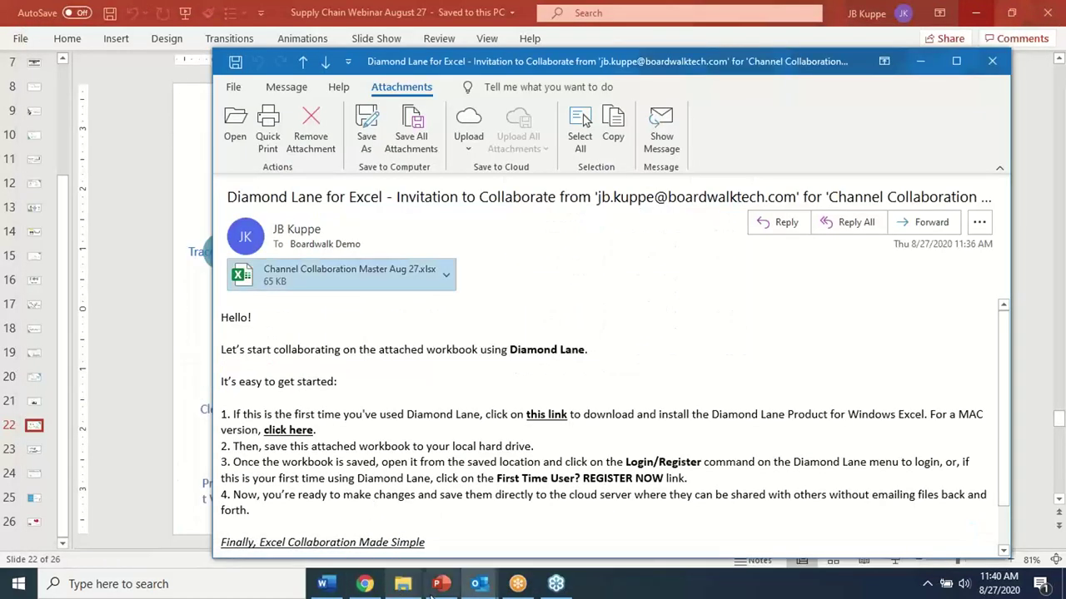
left_click(405, 585)
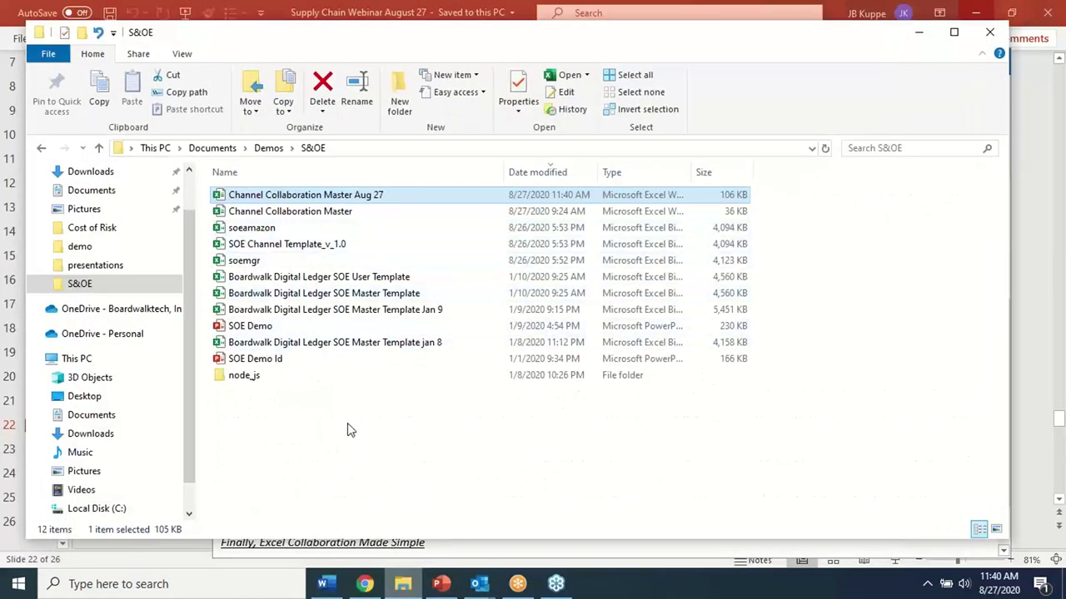
double_click(249, 263)
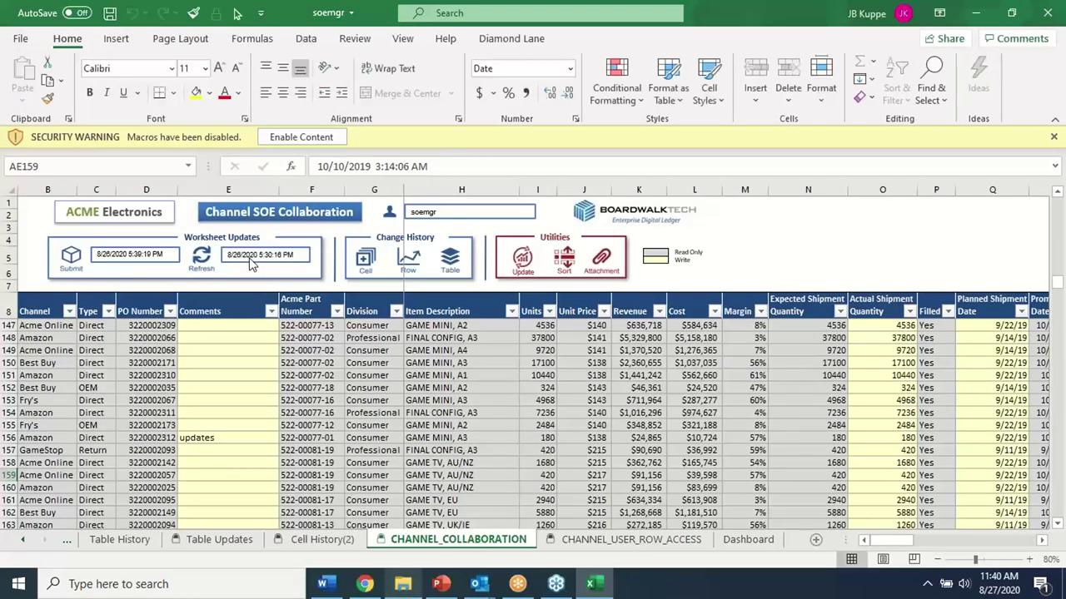
left_click(312, 133)
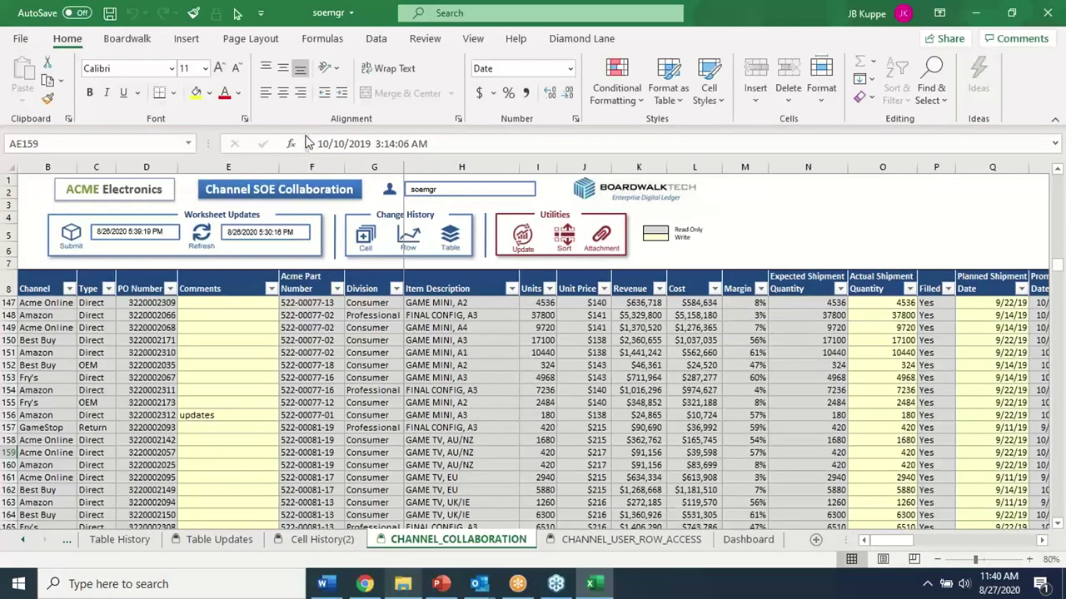
left_click(218, 403)
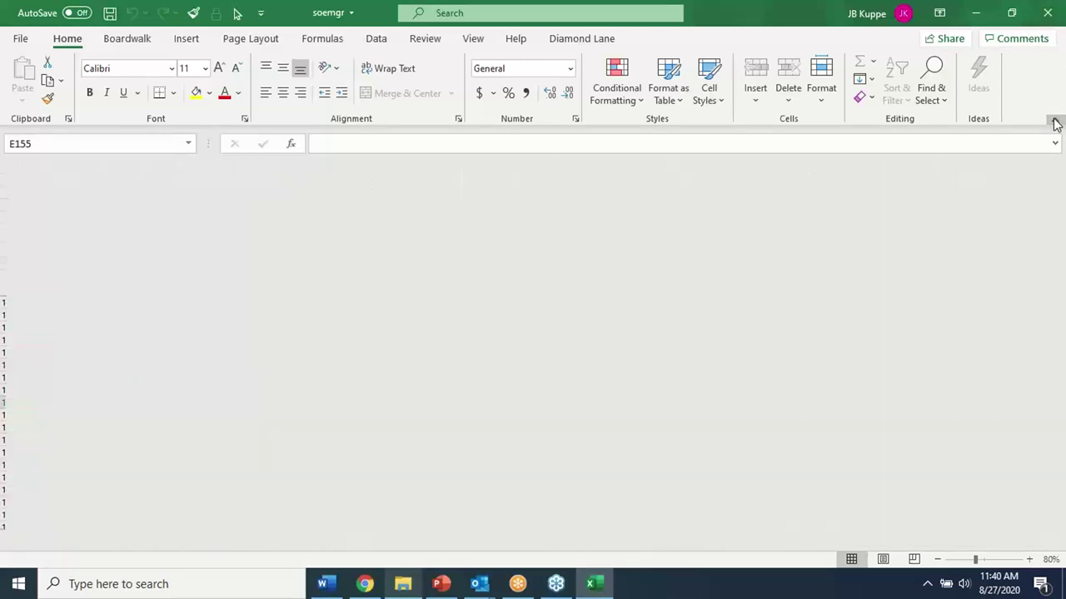
left_click(1055, 123)
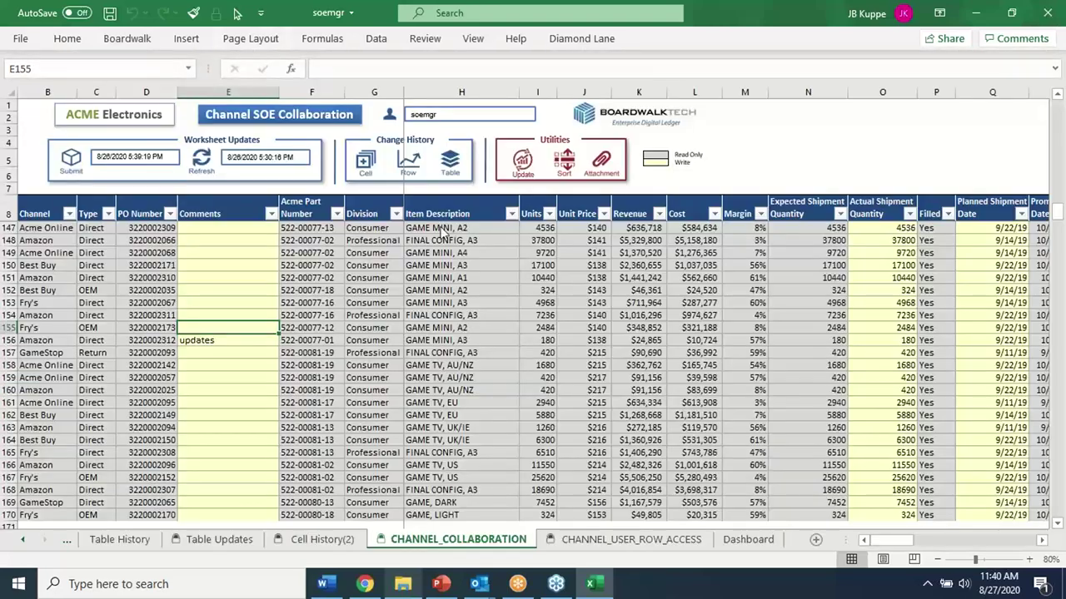
Try deleting the protected H149 description, dismiss the warning, and scroll up the table
left_click(194, 13)
left_click(447, 254)
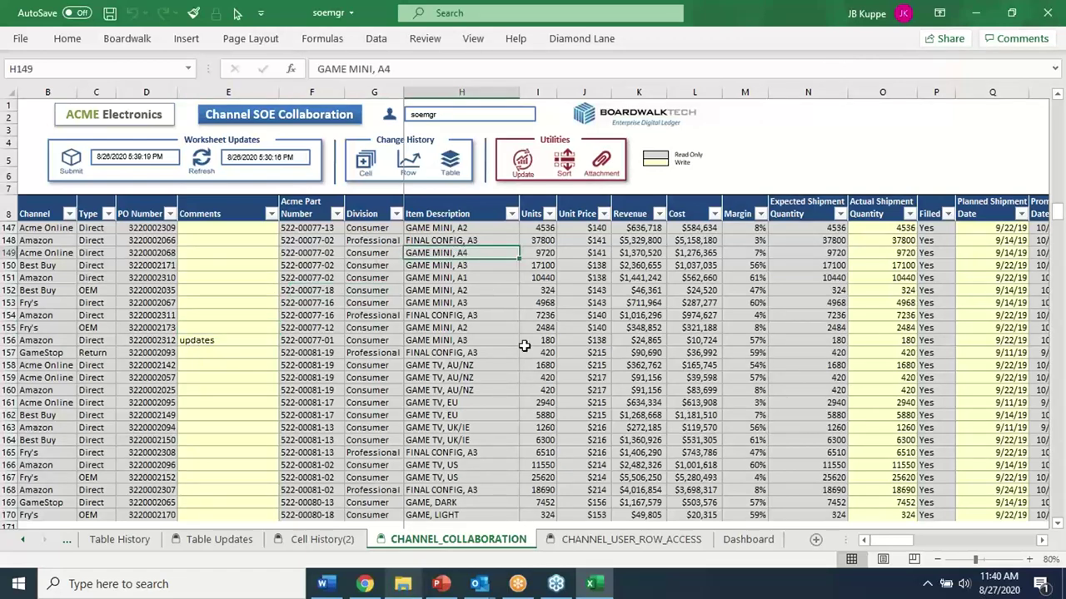
key("Delete")
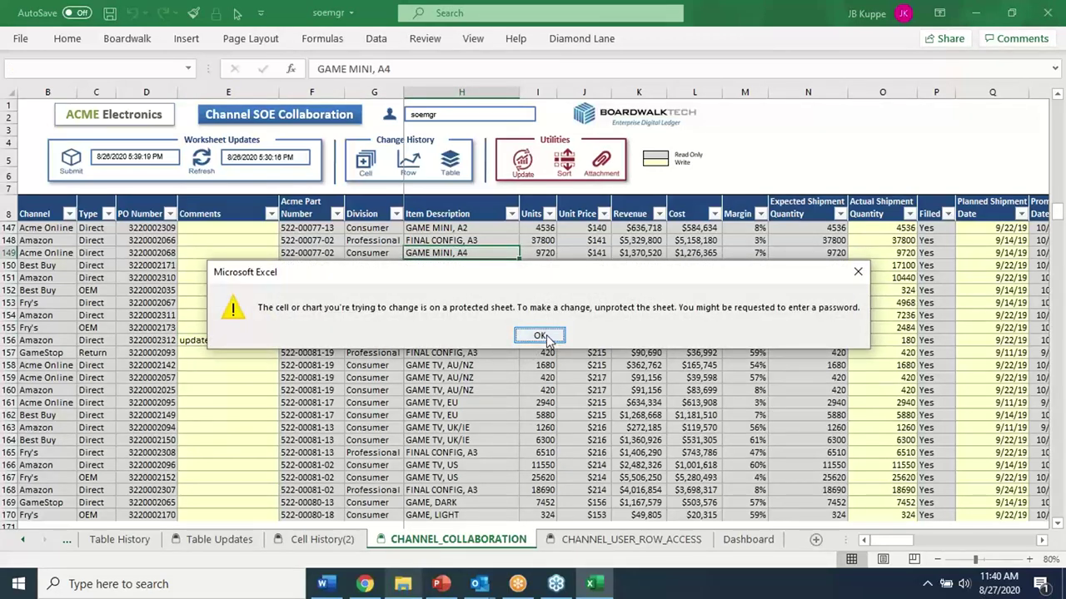
left_click(541, 335)
left_click(469, 291)
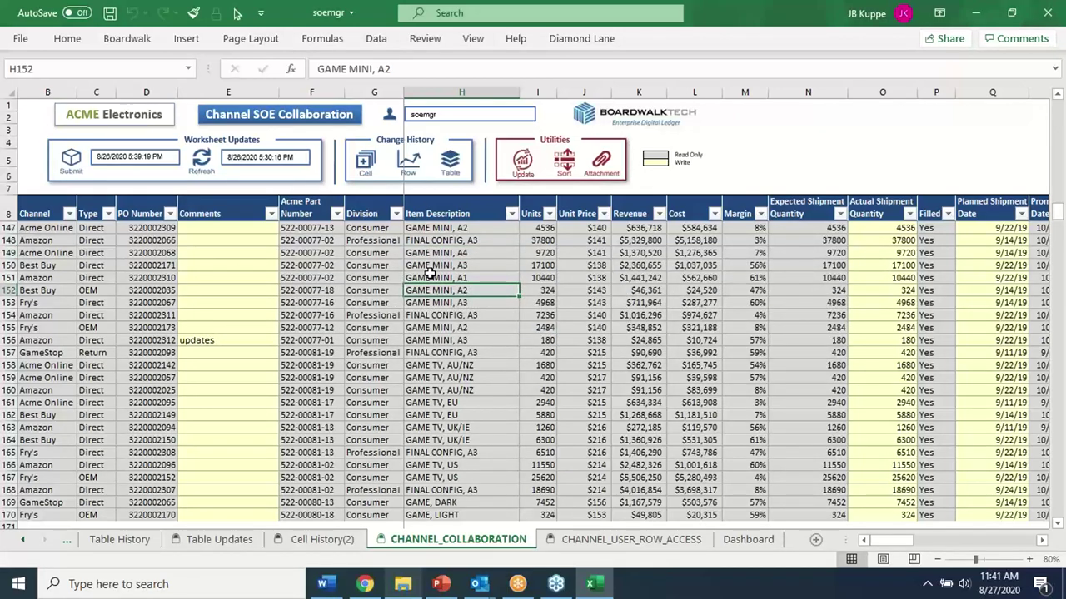
left_click(40, 252)
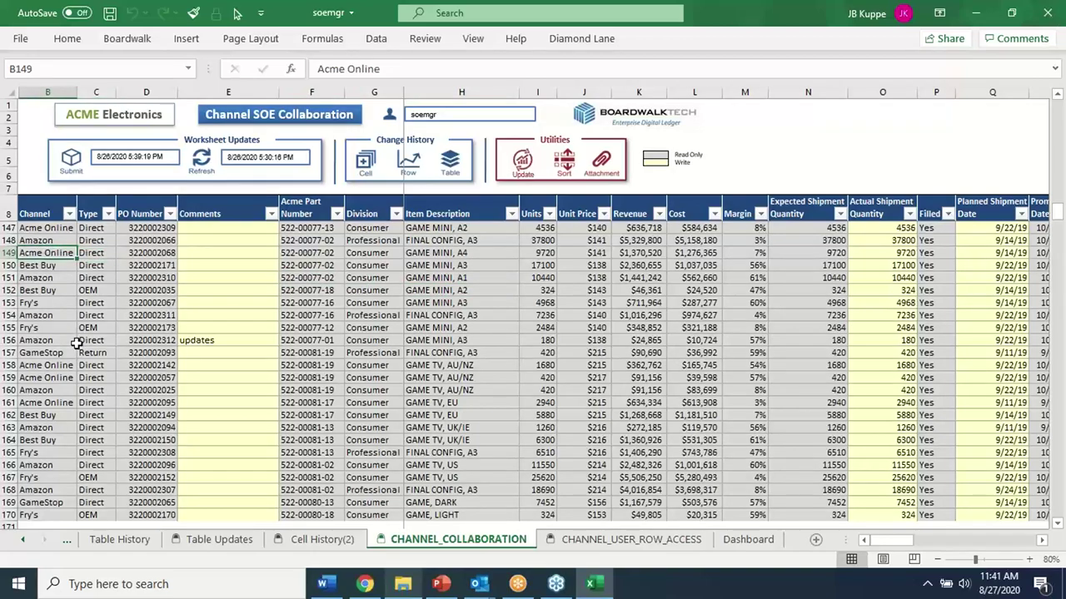
scroll(93, 349, "up", 5)
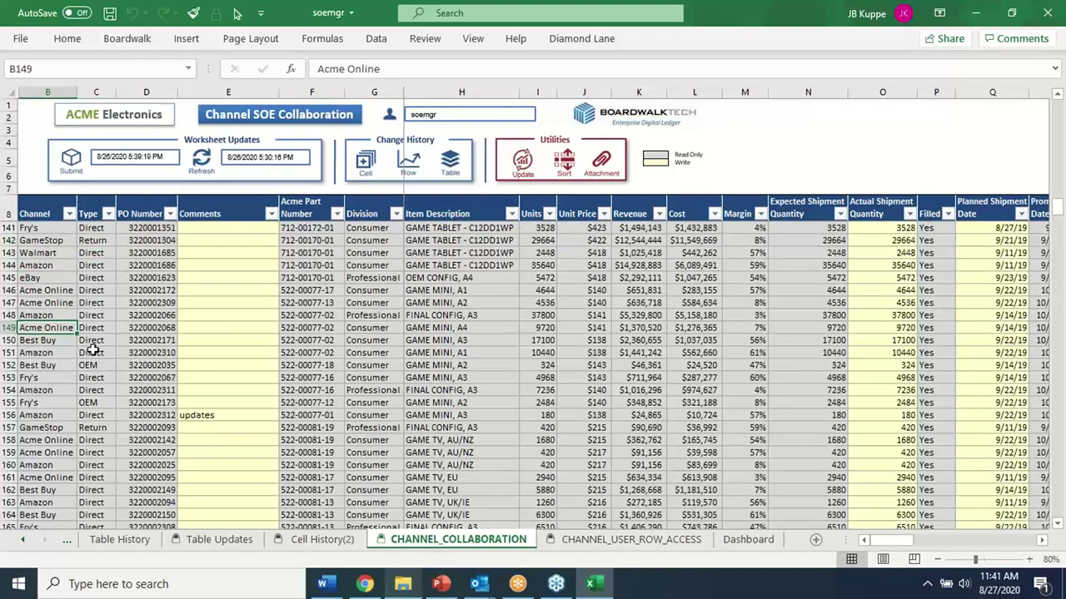
scroll(93, 350, "up", 20)
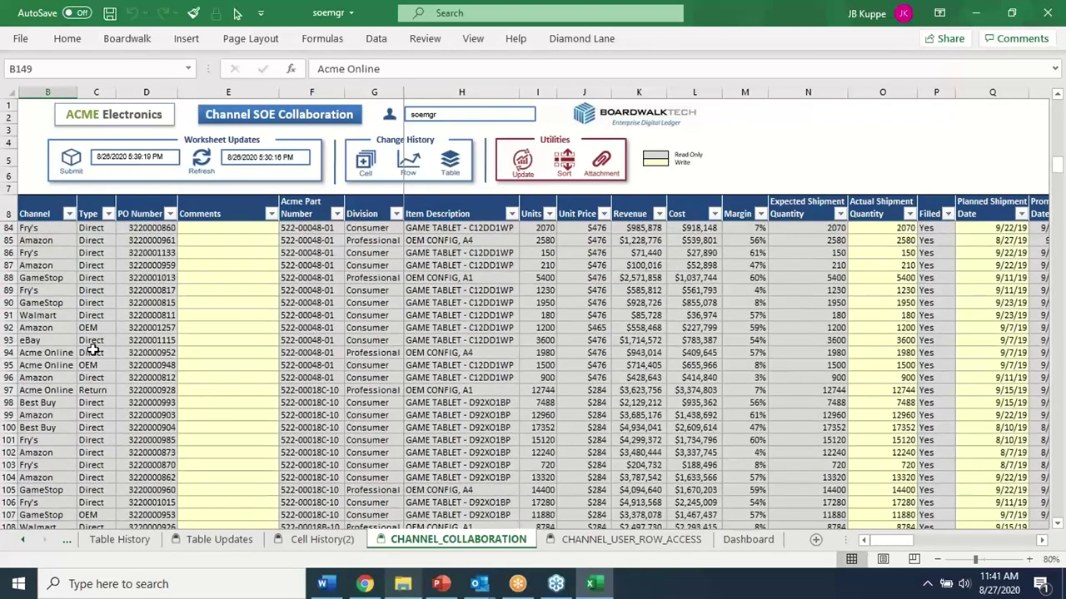
scroll(94, 349, "up", 20)
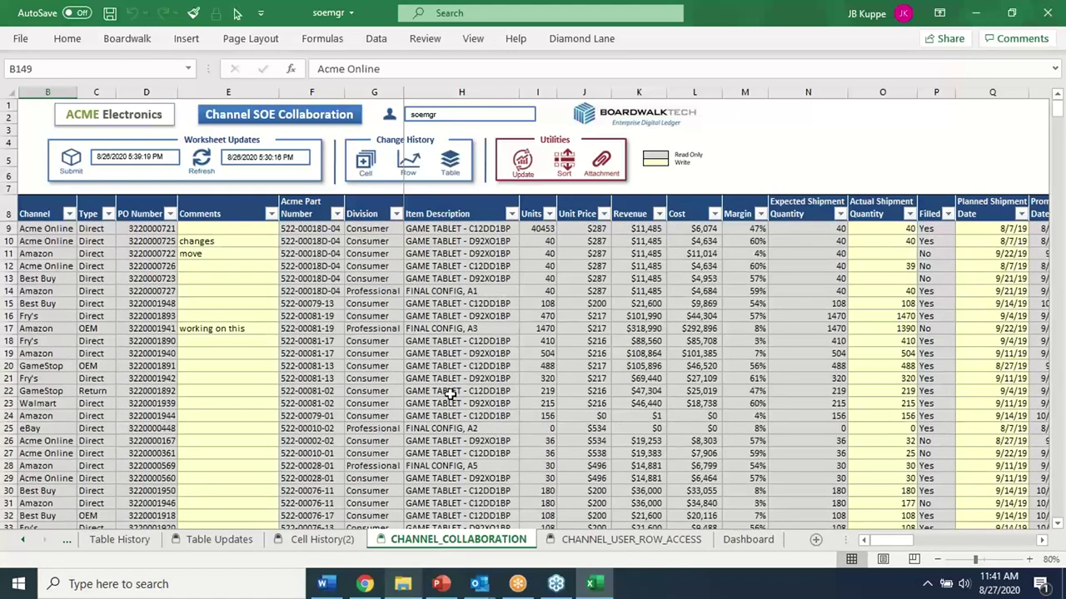
Review CHANNEL_USER_ROW_ACCESS rules restricting users to Amazon and Consumer, then return to CHANNEL_COLLABORATION
left_click(631, 539)
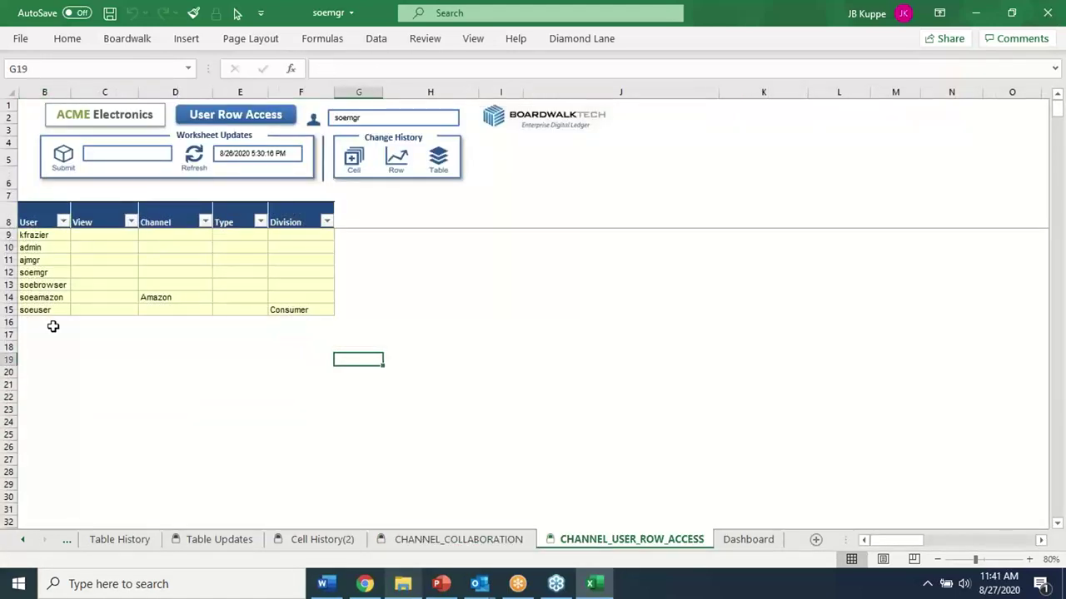
left_click_drag(43, 236, 57, 404)
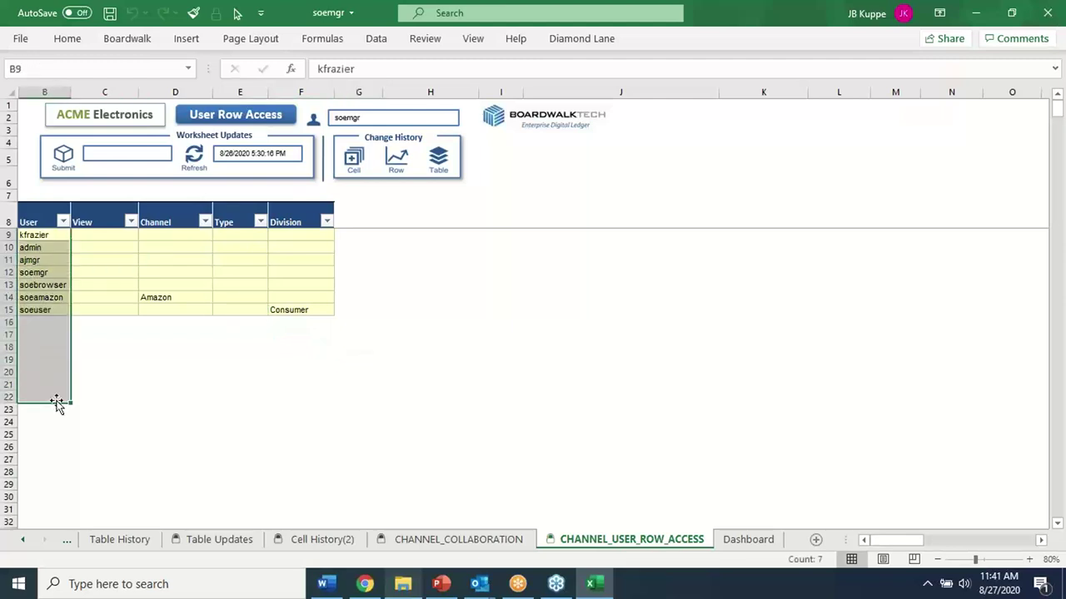
left_click(179, 322)
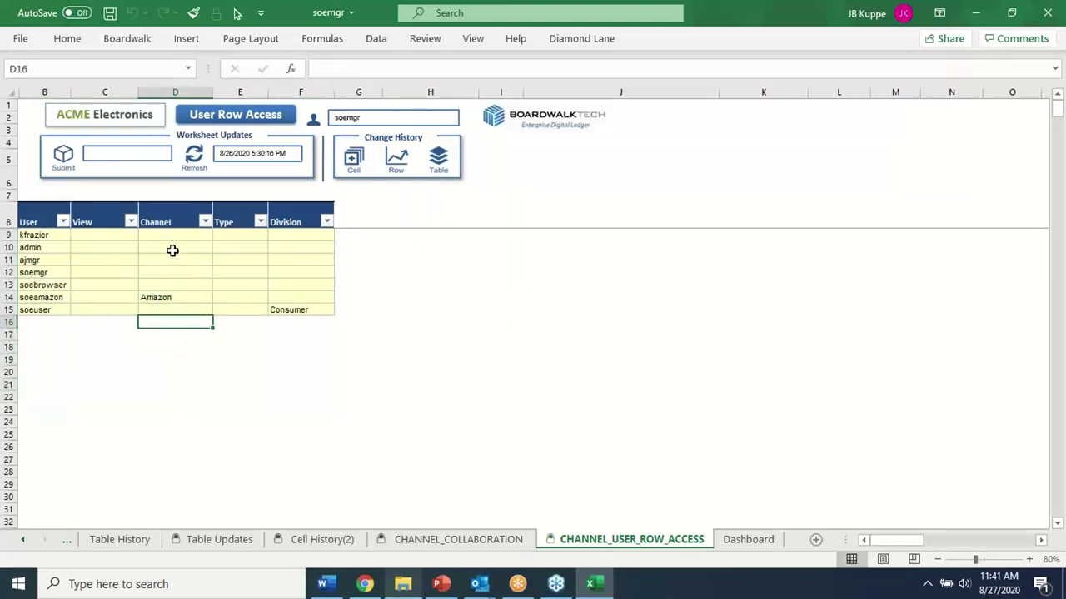
left_click_drag(171, 235, 172, 302)
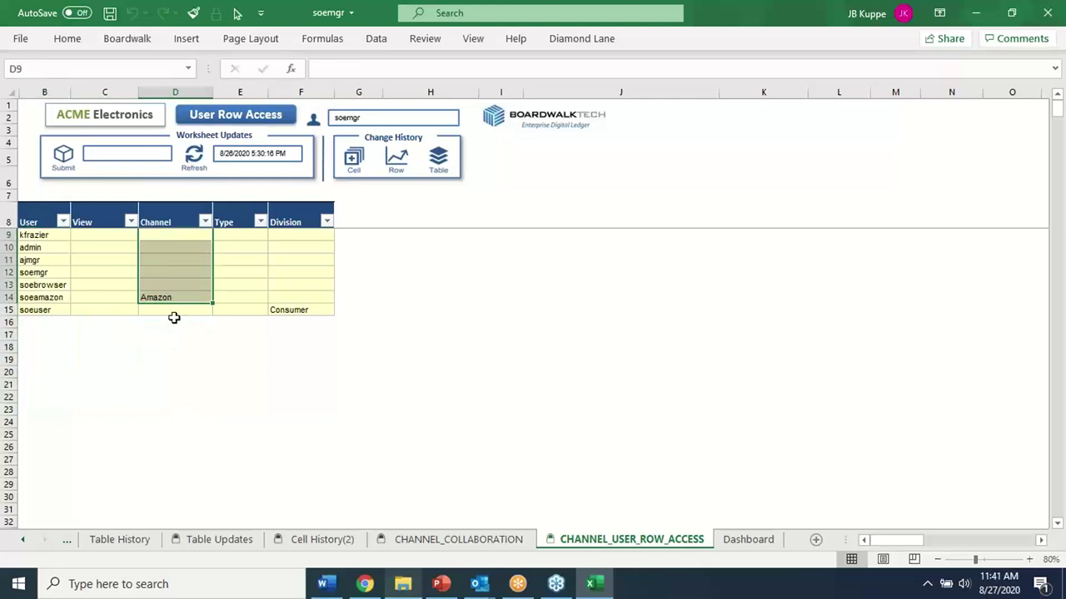
left_click(172, 347)
left_click(172, 297)
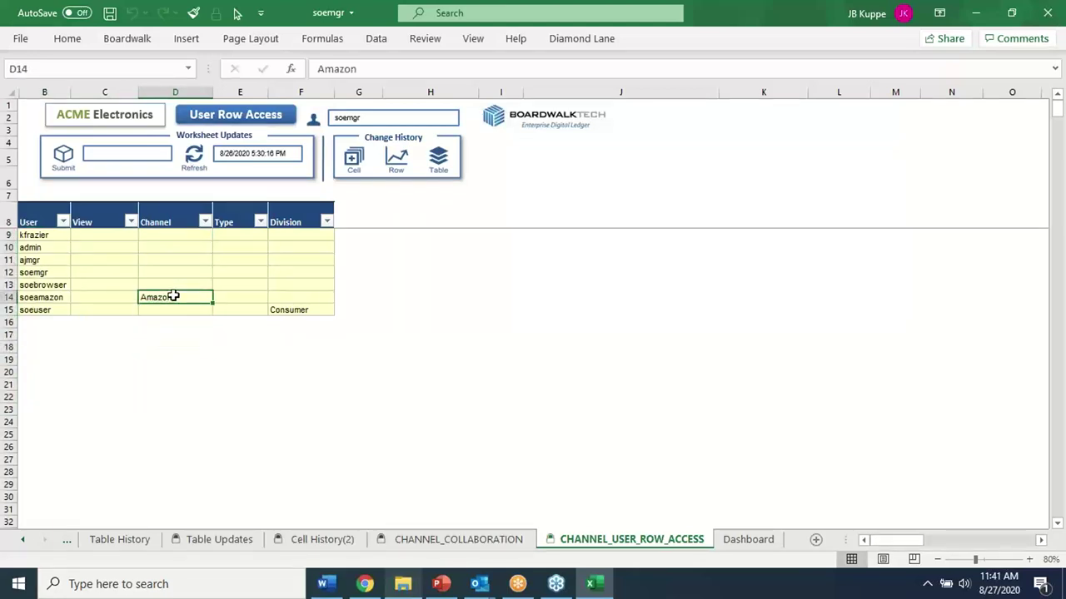
left_click(320, 310)
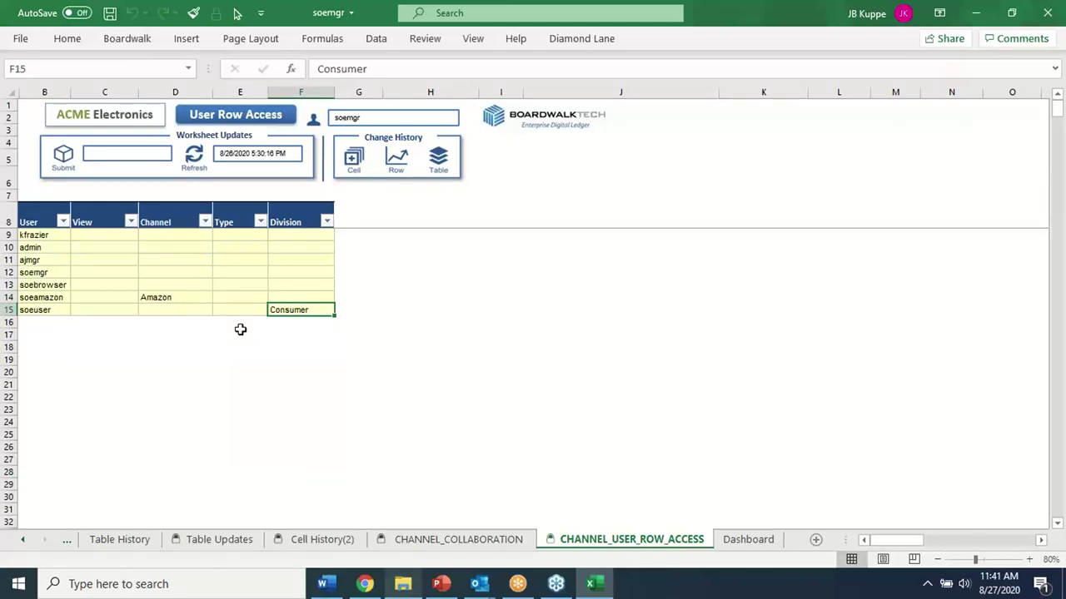
left_click(426, 541)
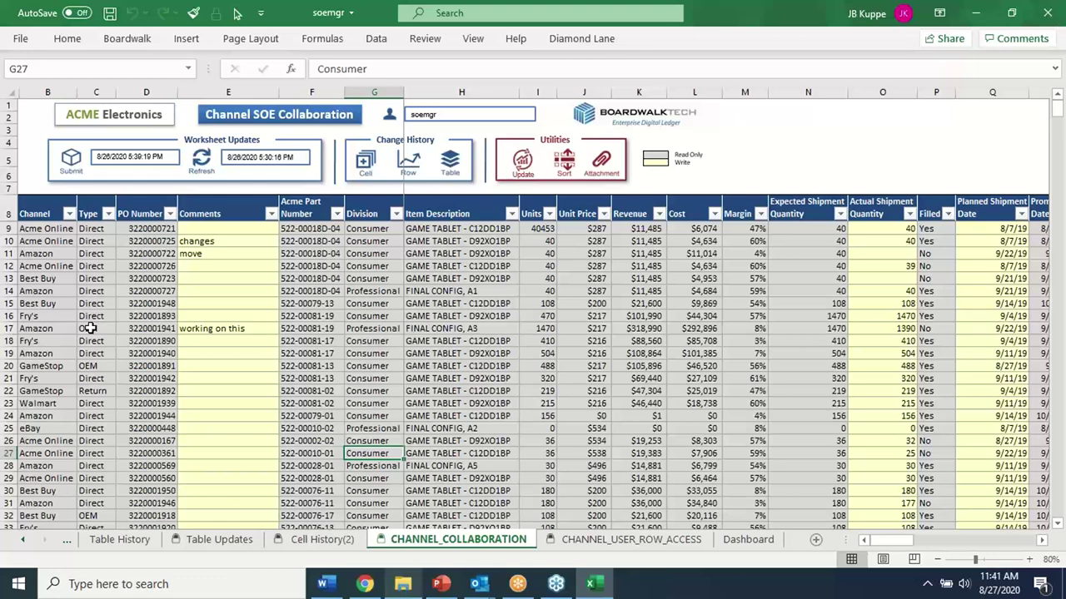
Check the Dashboard sheet, return to CHANNEL_COLLABORATION, and close the soemgr workbook
left_click(749, 540)
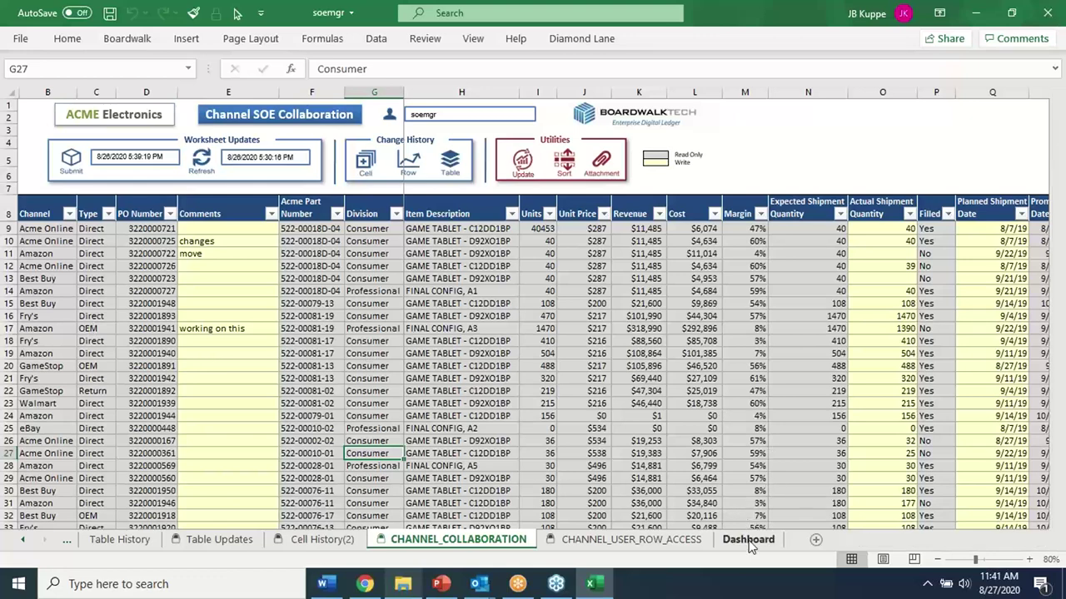
left_click(454, 539)
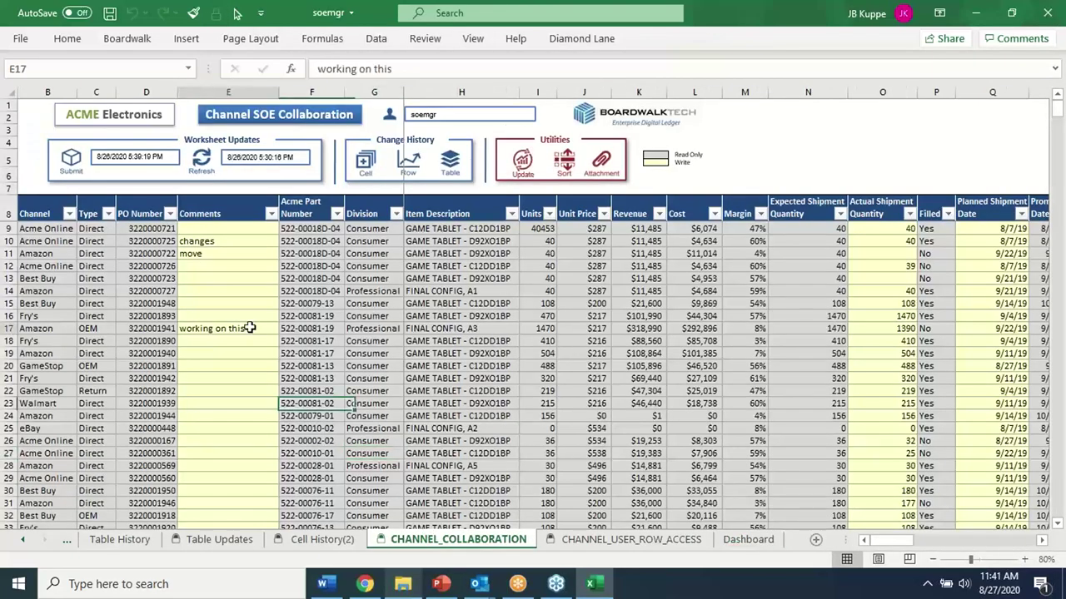
left_click(1047, 11)
Save the soemgr changes and open soeamazon from the S&OE folder
left_click(468, 309)
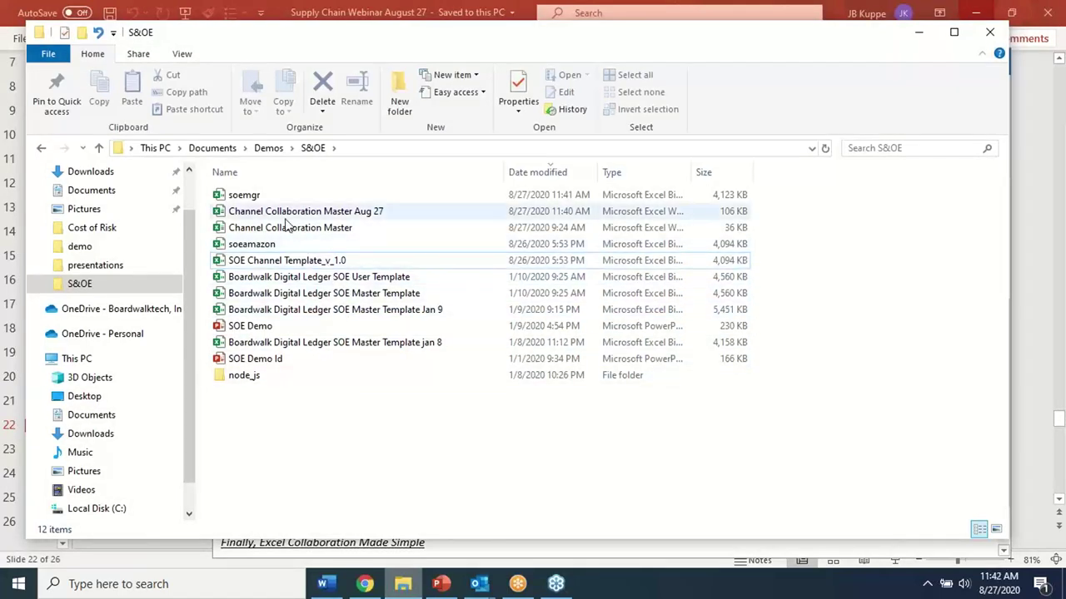
left_click(255, 245)
double_click(255, 245)
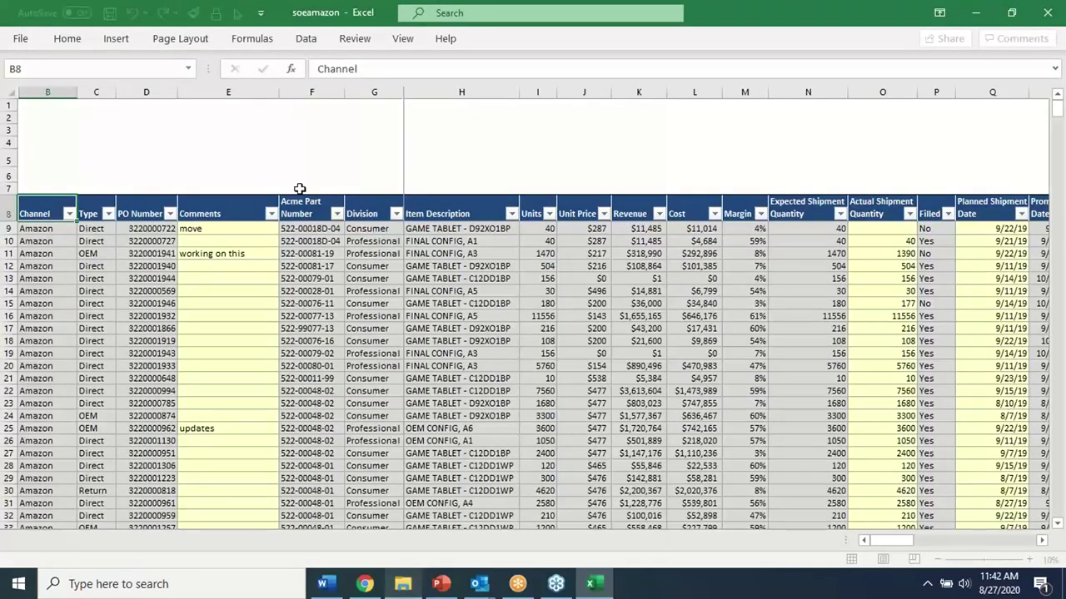
Scroll the sheet tabs back until the Welcome tab is visible
left_click(25, 546)
left_click(23, 546)
left_click(24, 545)
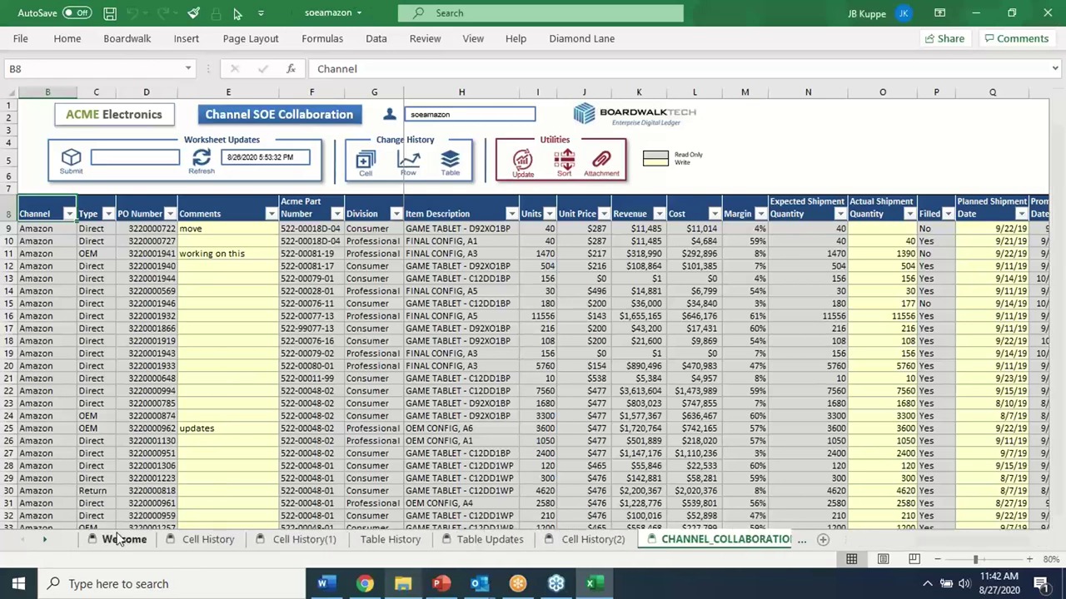
Purge the template's existing data with Clear Data from the Welcome sheet
left_click(114, 537)
left_click(406, 127)
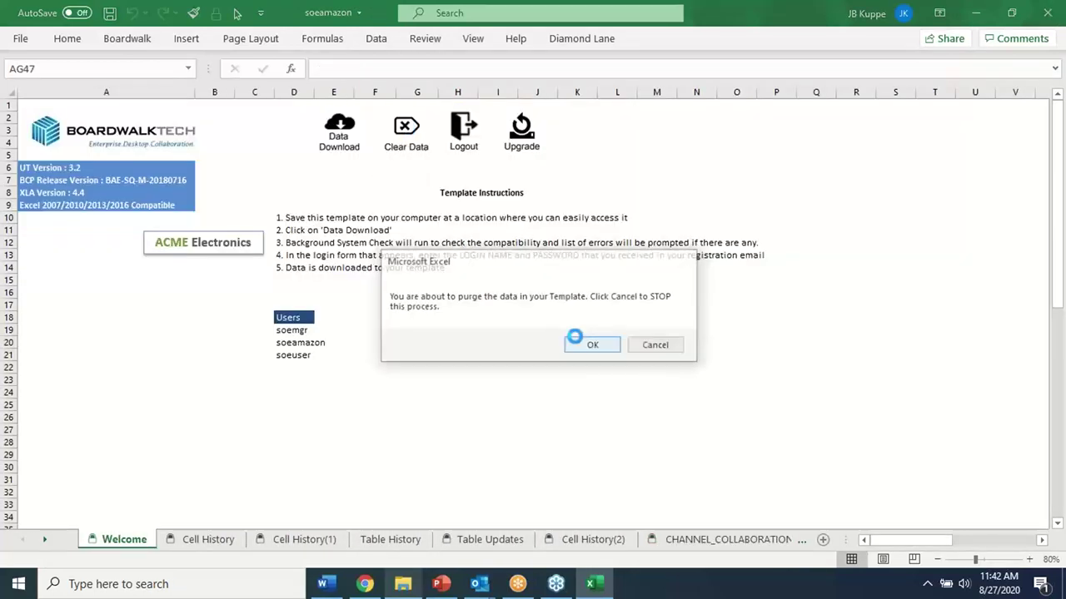
left_click(578, 345)
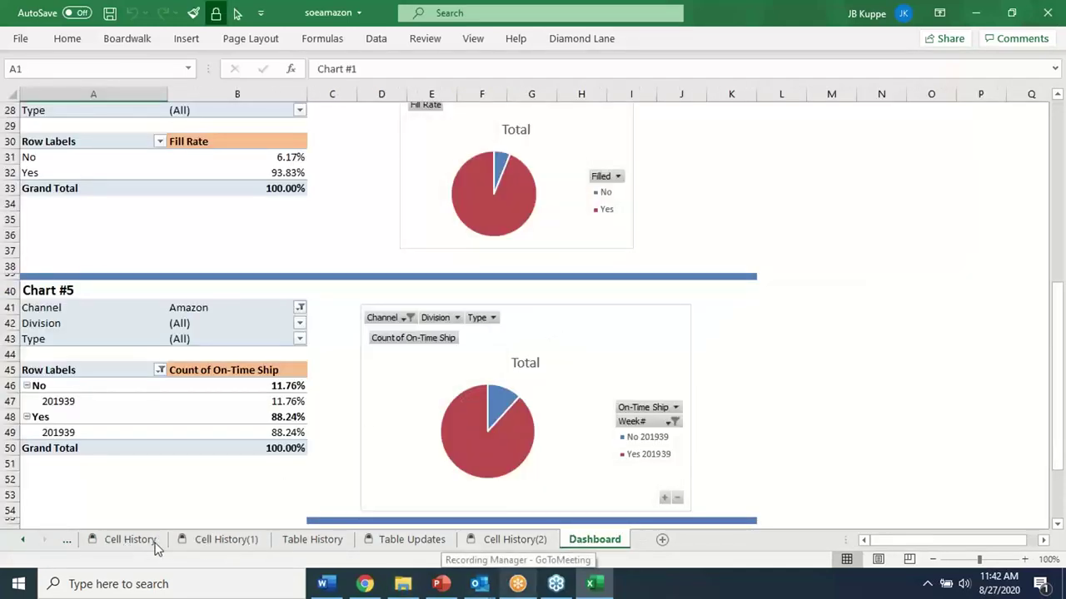
left_click(226, 541)
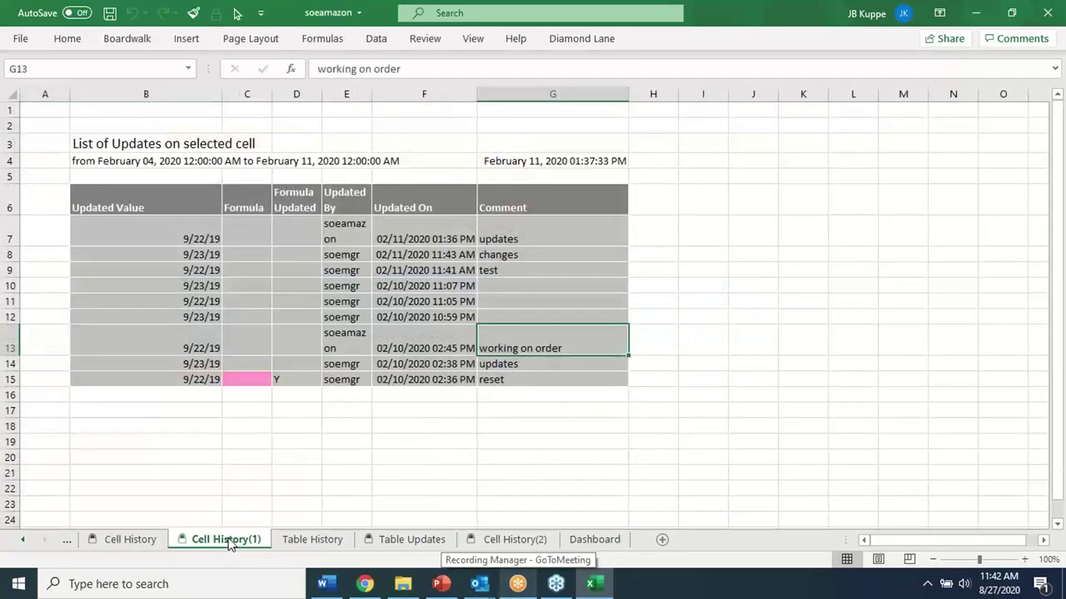
left_click(22, 539)
left_click(125, 540)
Run Data Download, signing in with the Amazon-restricted login and password
left_click(291, 437)
left_click(339, 131)
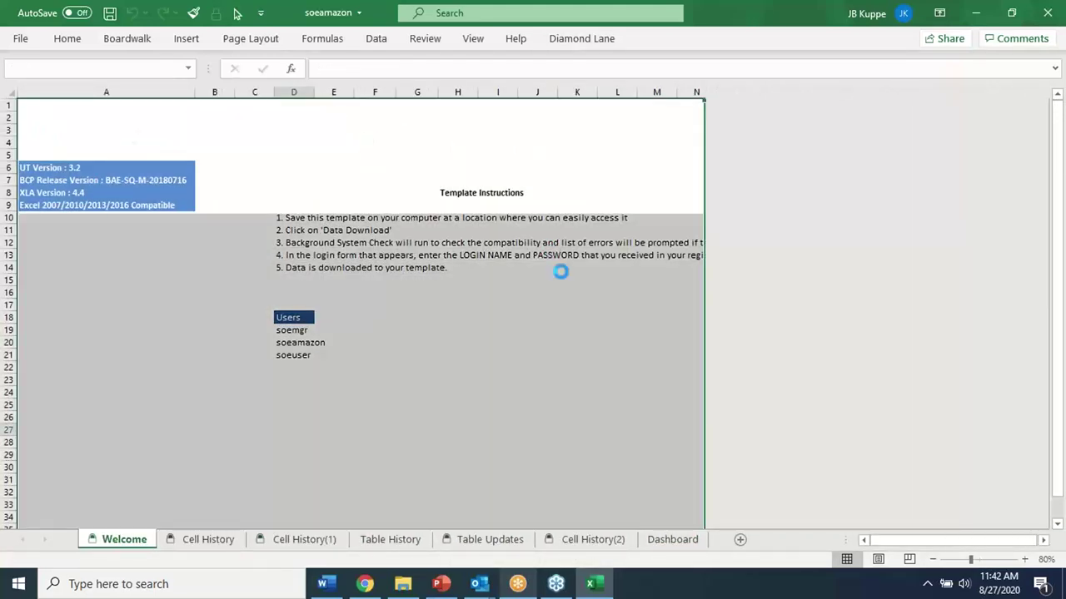
type("soeamazon")
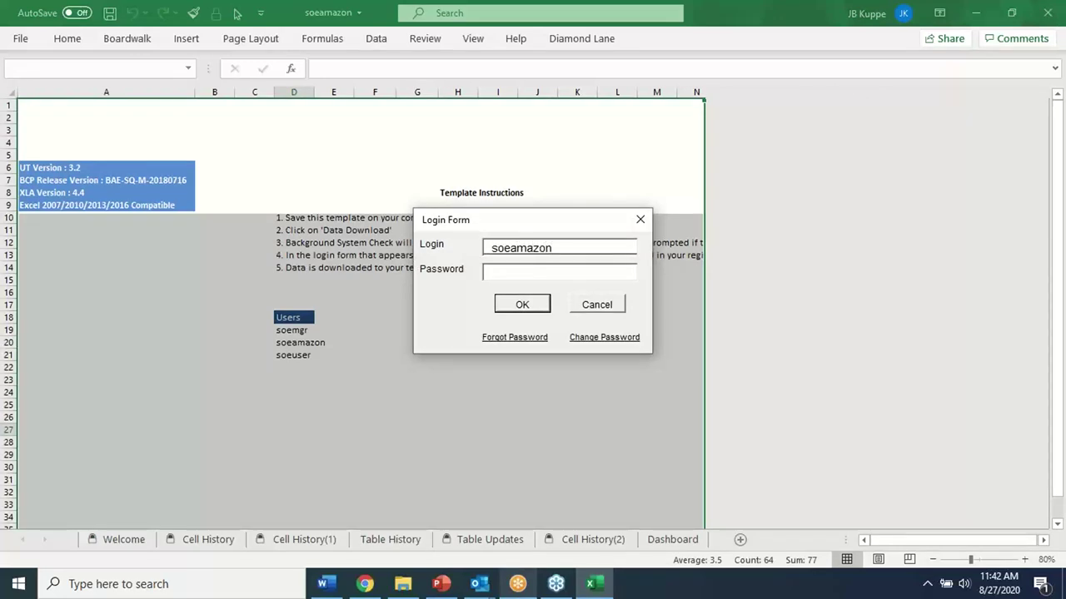
left_click(588, 266)
left_click(528, 307)
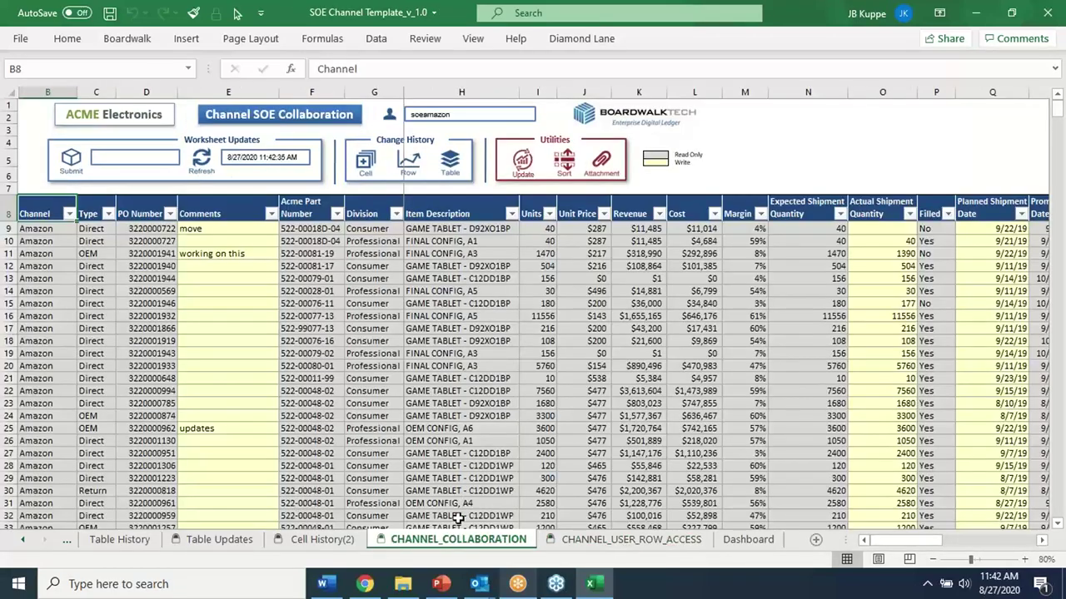
scroll(78, 310, "down", 3)
scroll(78, 309, "down", 6)
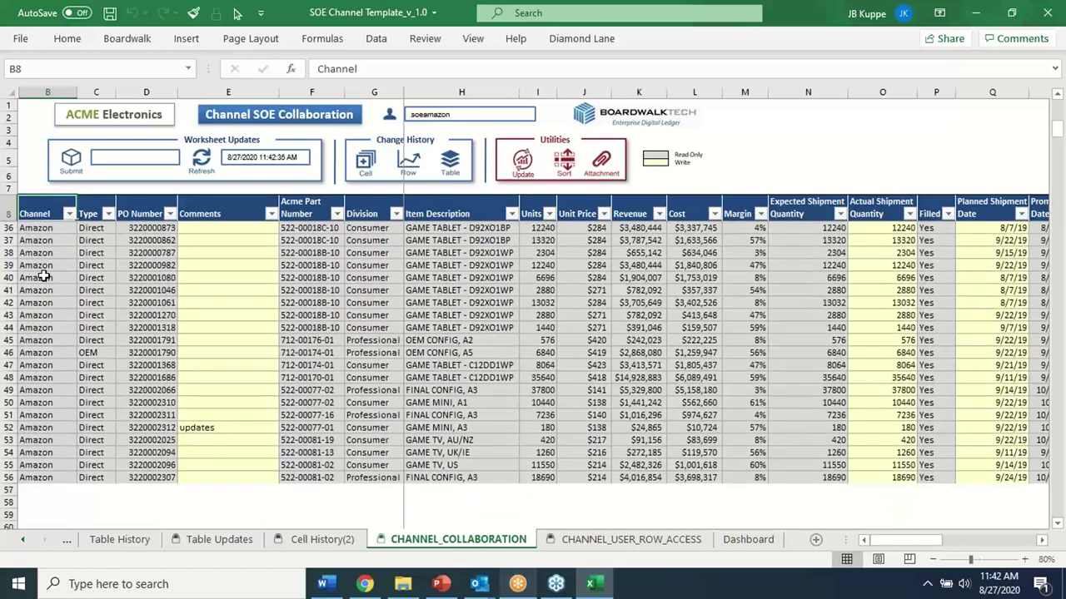
left_click(43, 277)
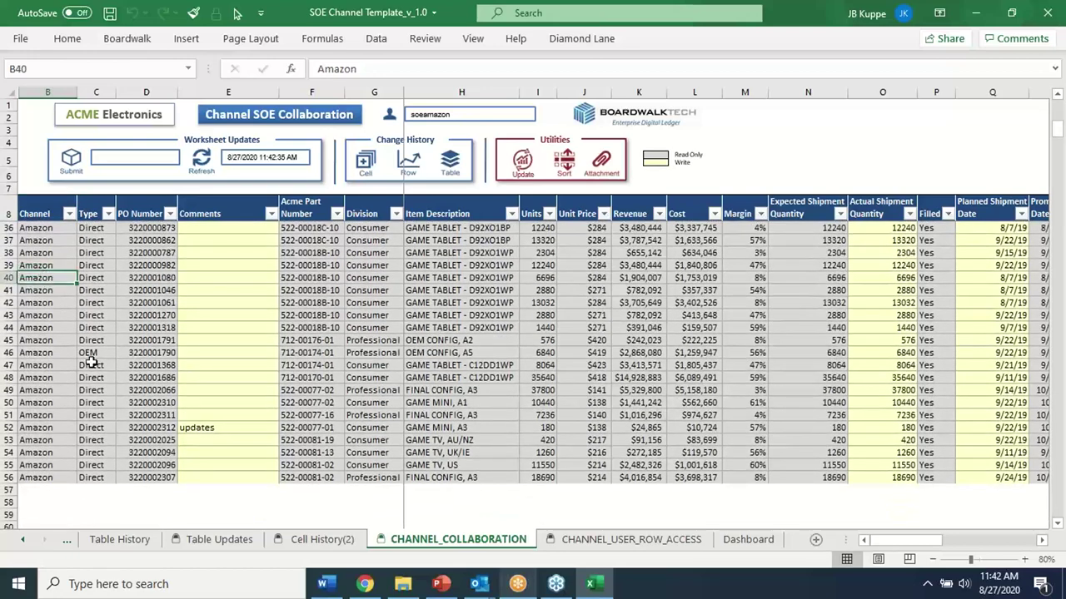
scroll(87, 358, "up", 9)
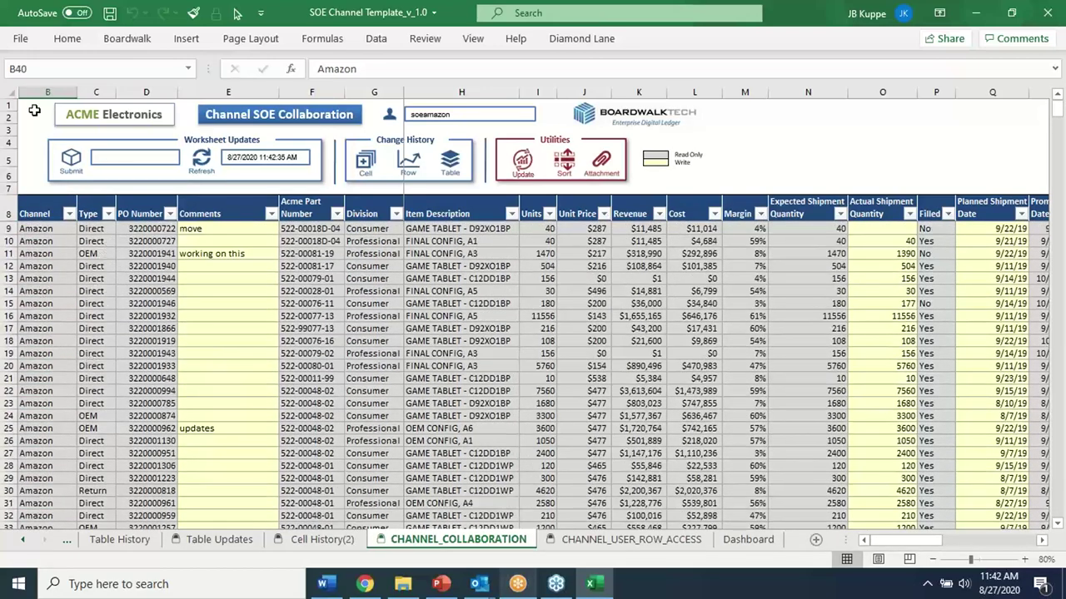
left_click(102, 339)
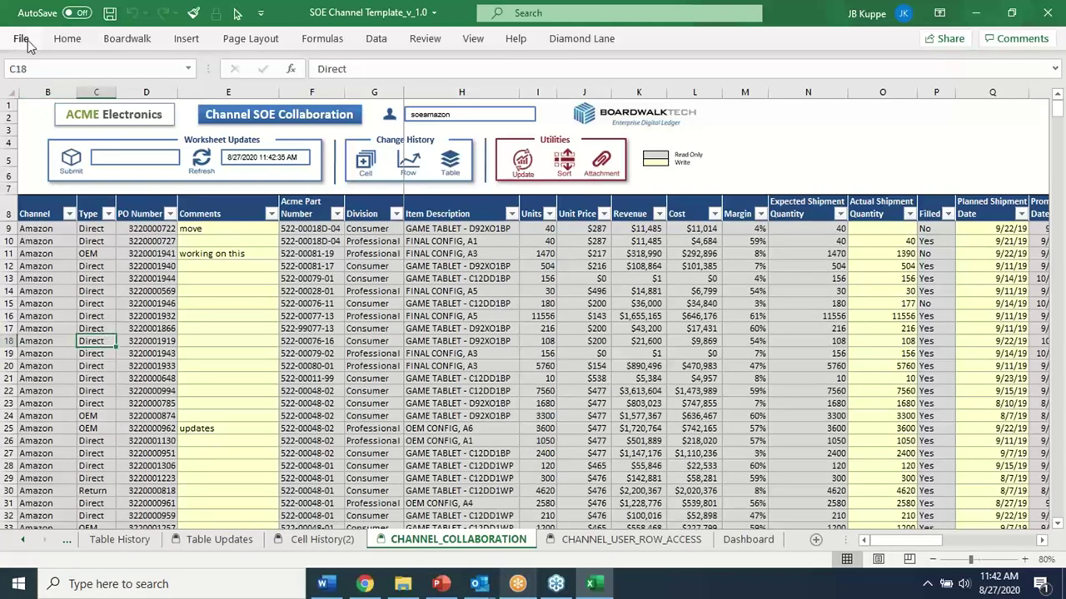
Save the workbook as soeamazon.xlsb, replacing the existing file
left_click(25, 39)
left_click(56, 246)
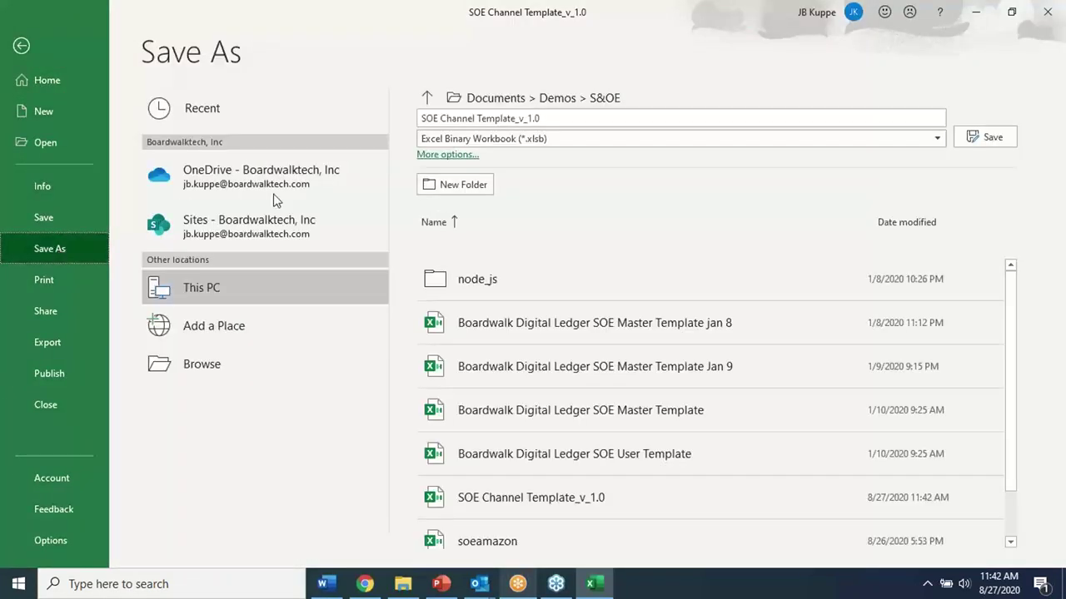
left_click(492, 543)
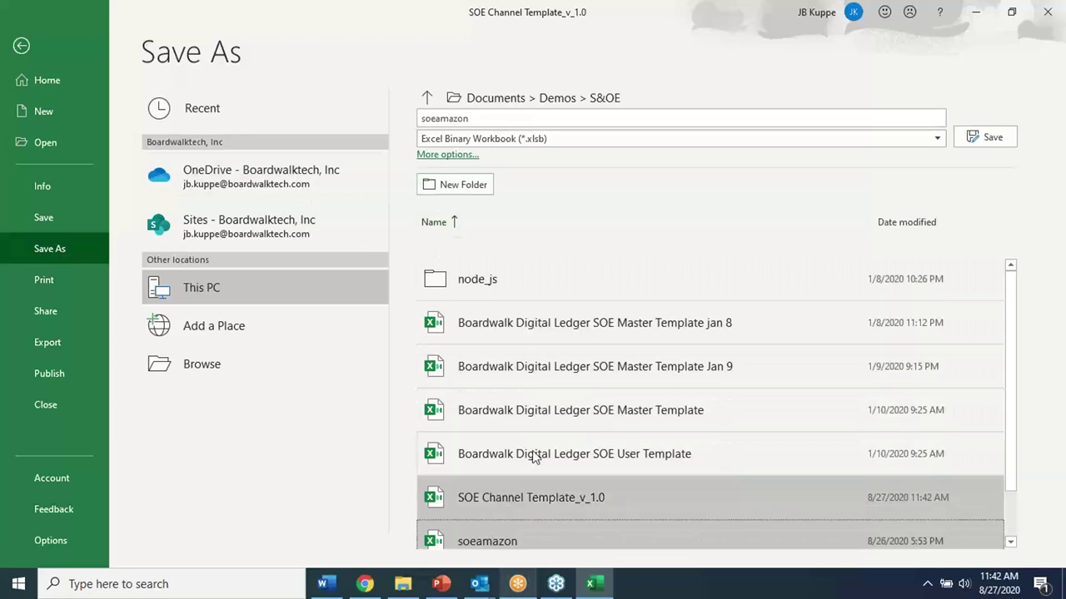
left_click(980, 139)
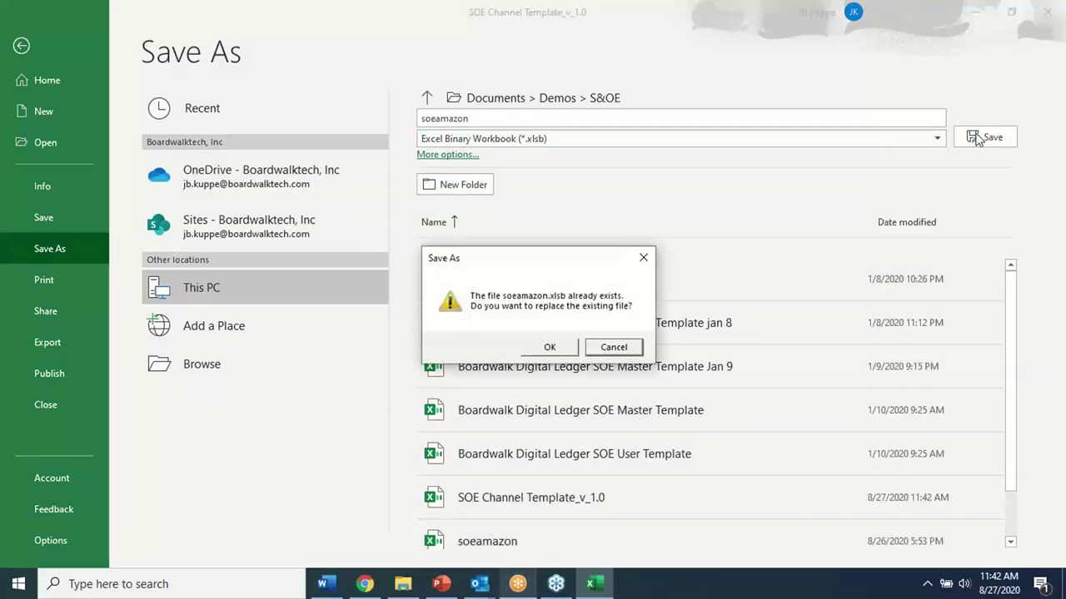
left_click(556, 348)
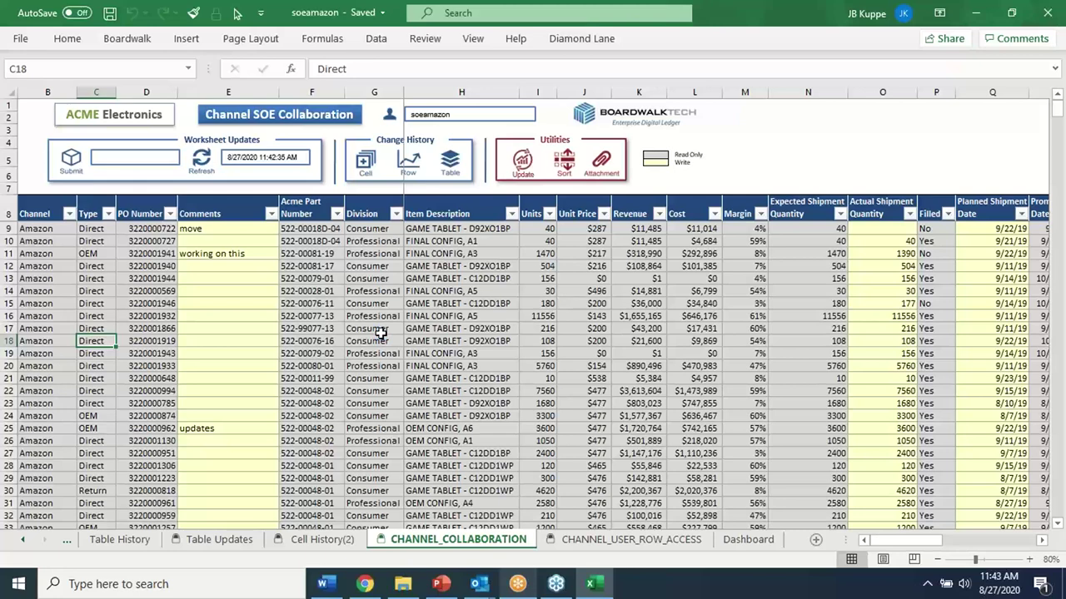
Select the $200 unit price cell, then bring the web browser forward
left_click(574, 303)
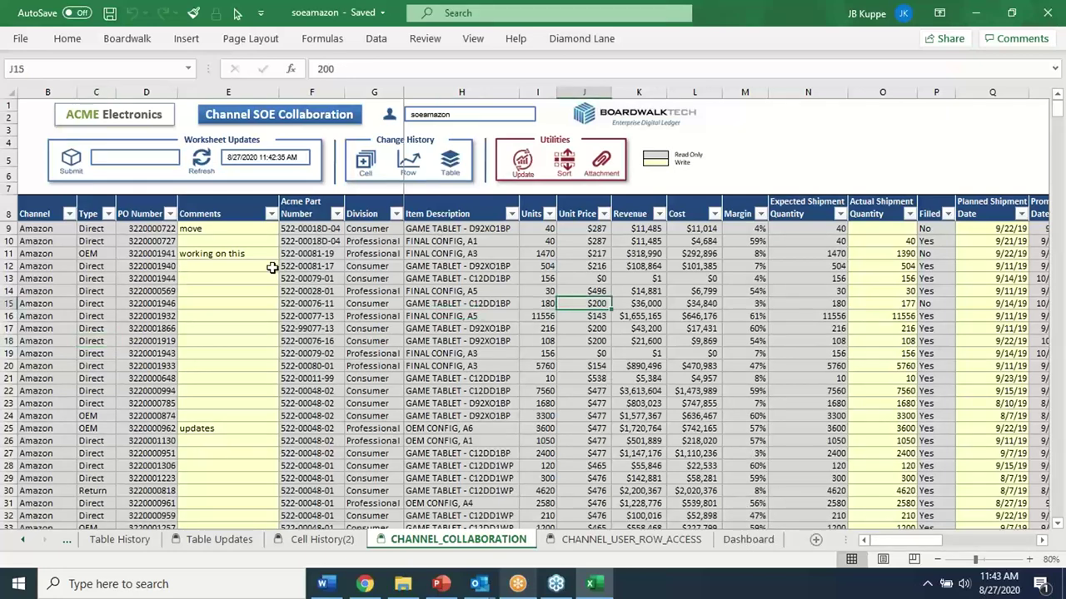
mouse_move(889, 539)
left_mouse_down()
mouse_move(916, 539)
mouse_move(888, 539)
left_mouse_up()
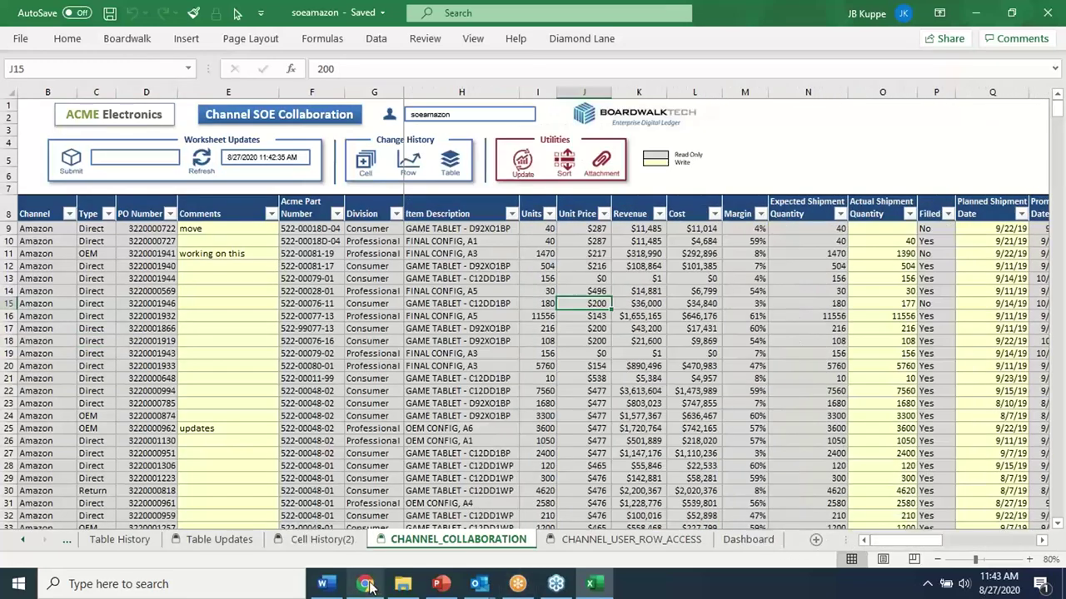
left_click(364, 583)
Filter the Apparel metrics dashboard to Amazon and step the Ledger Timeline from 201937 to Latest
left_click(287, 13)
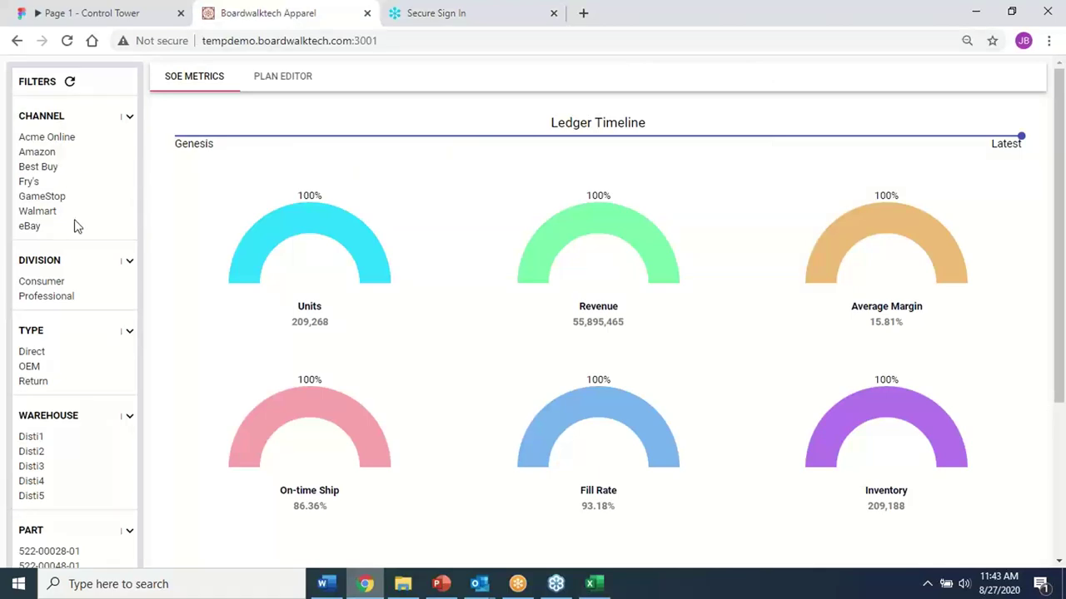
left_click(40, 154)
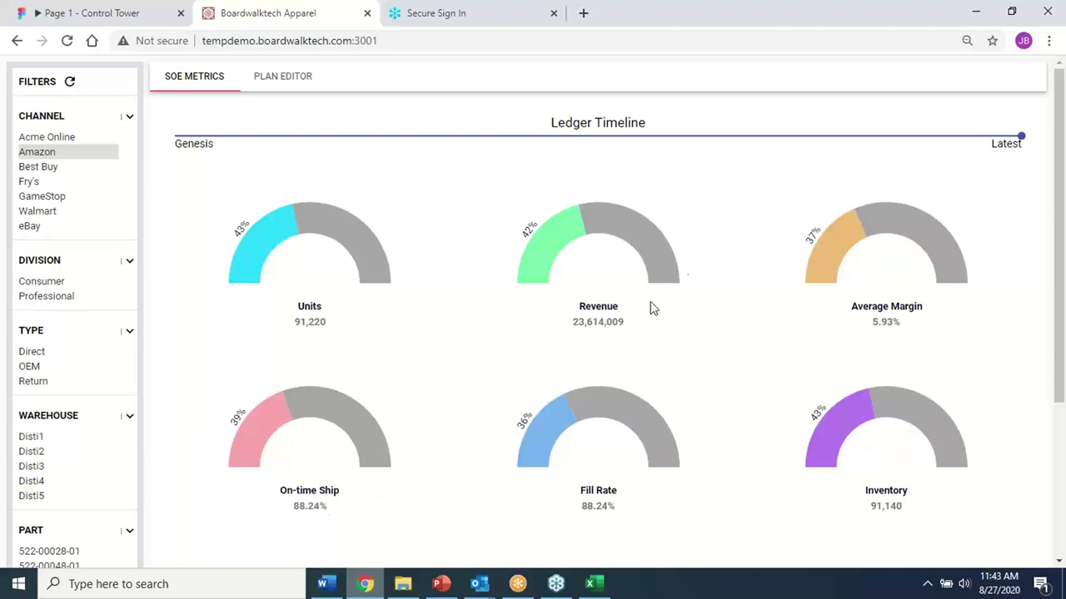
left_click(1022, 139)
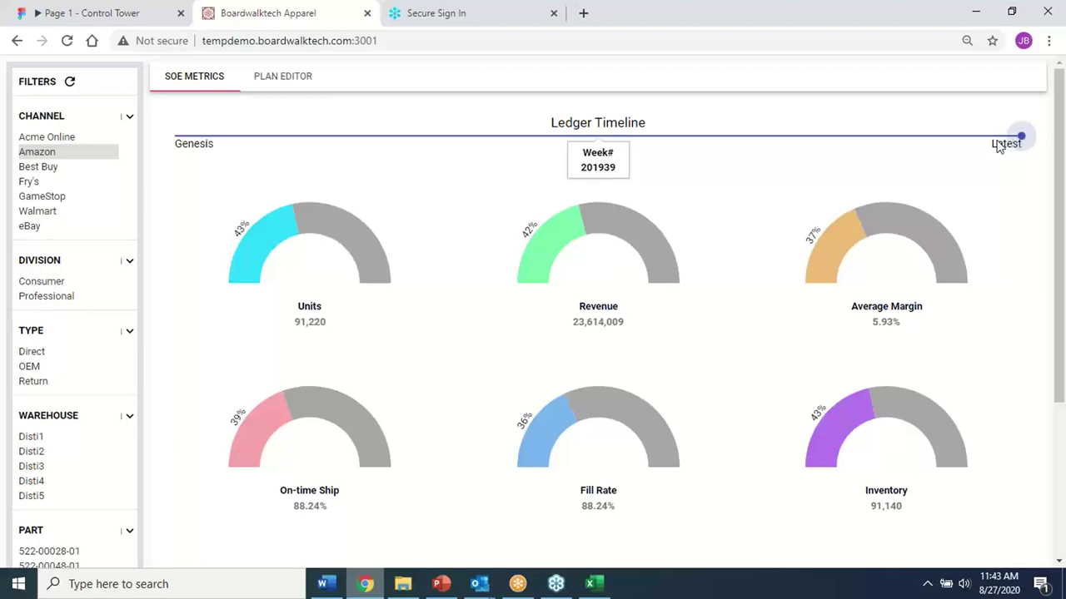
key("Left")
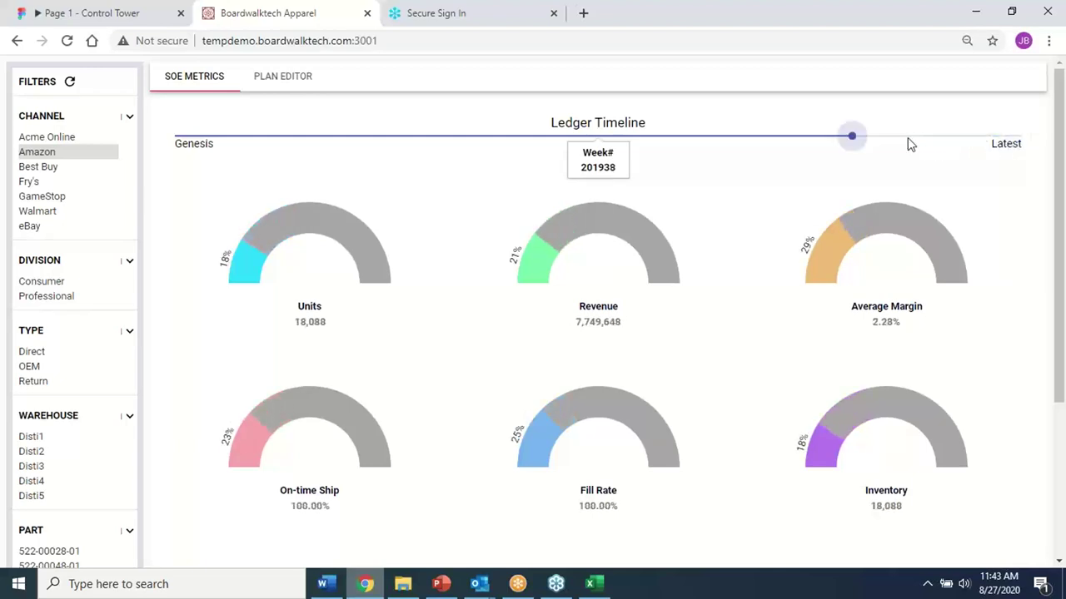
key("Left")
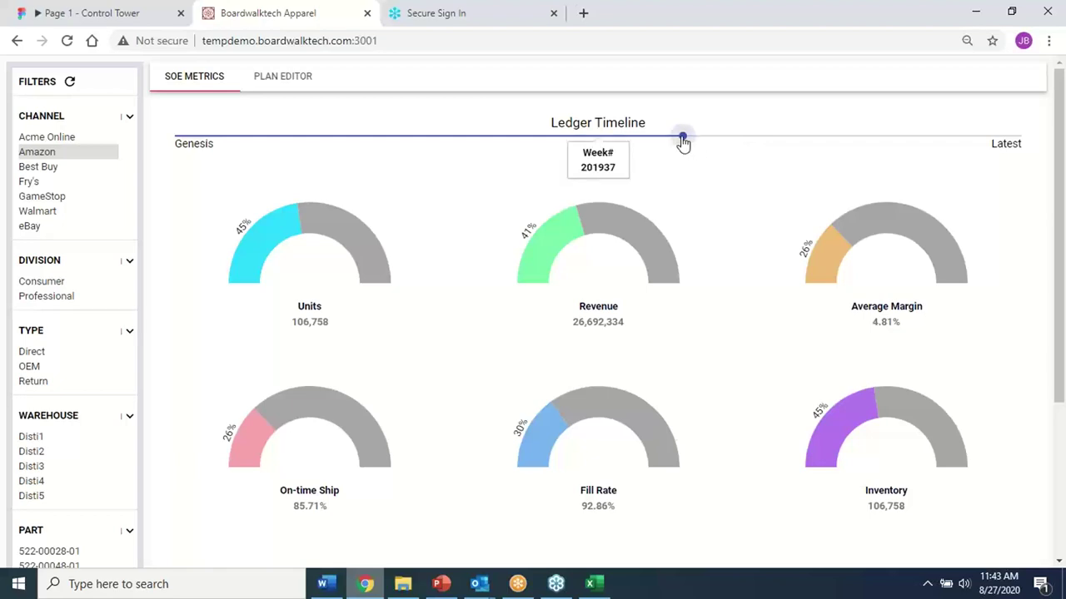
left_click(770, 142)
left_click(968, 143)
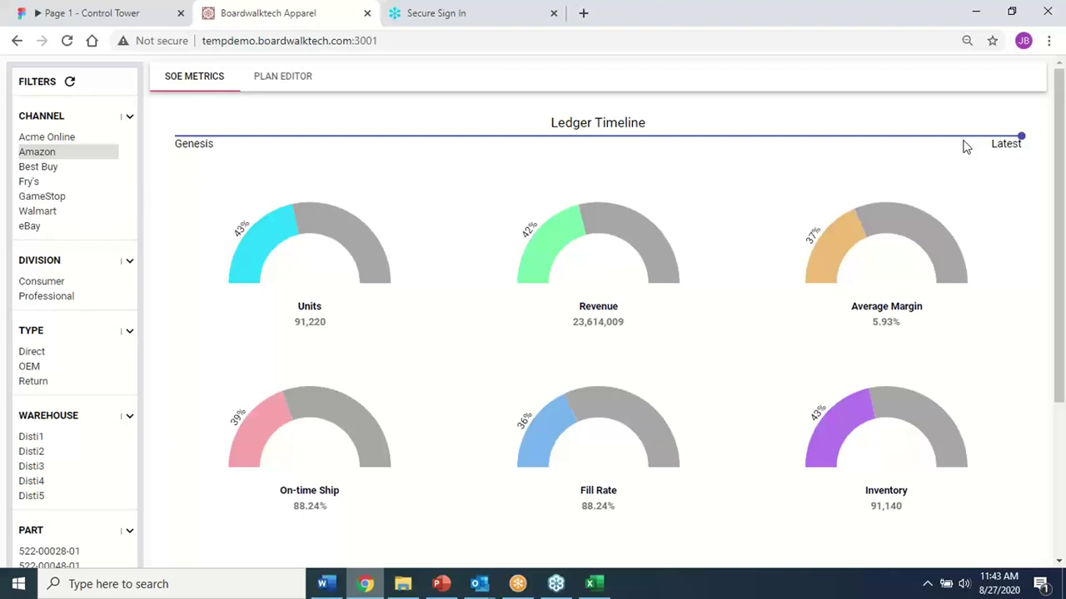
left_click(280, 78)
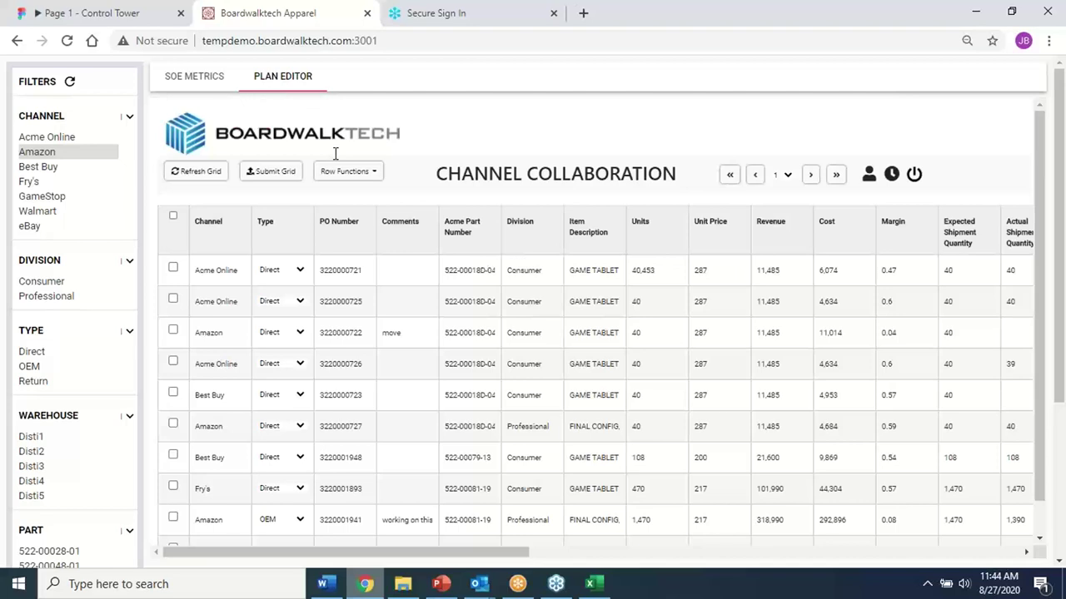
double_click(405, 333)
left_click(273, 176)
left_click(534, 279)
type("changes")
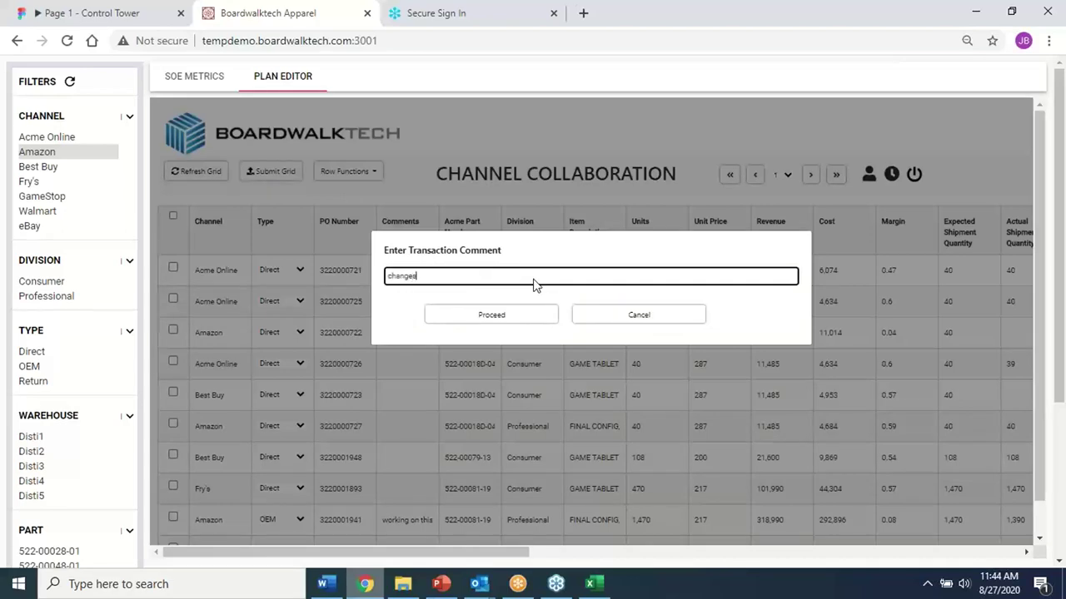
left_click(523, 313)
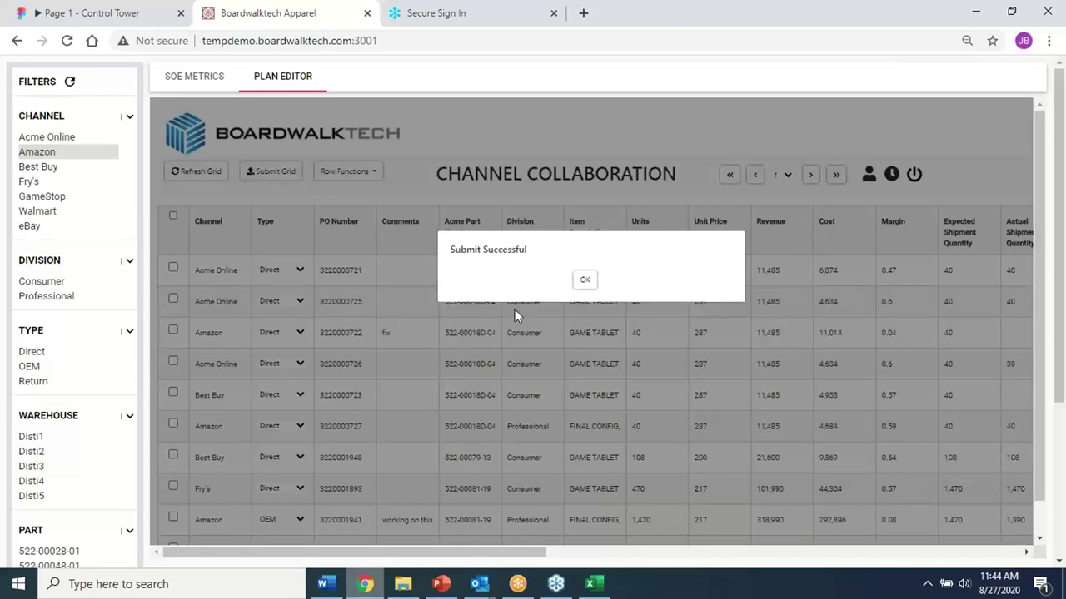
left_click(583, 280)
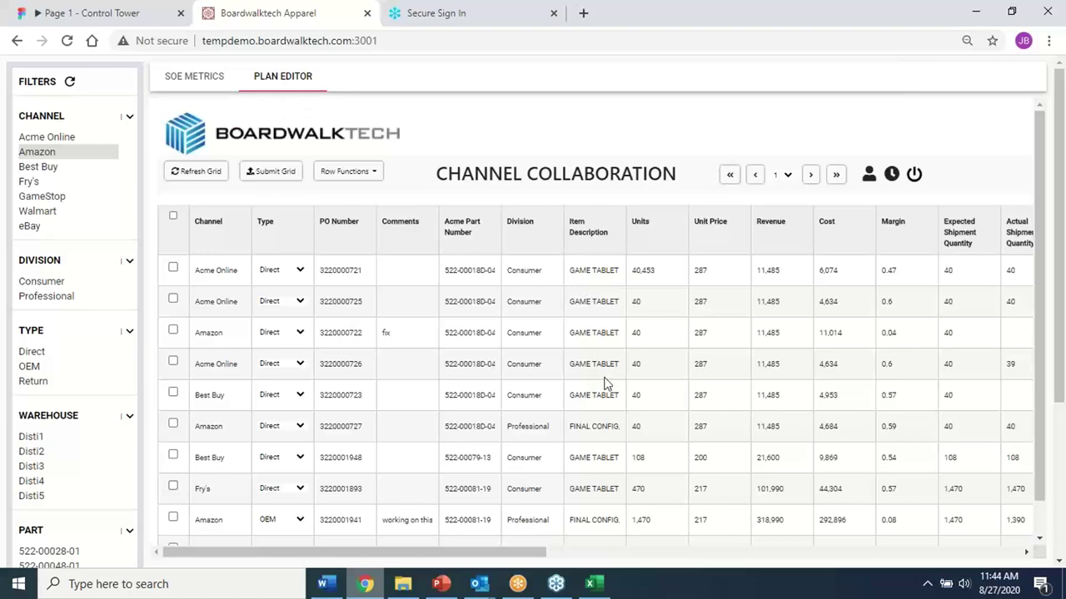
left_click(589, 583)
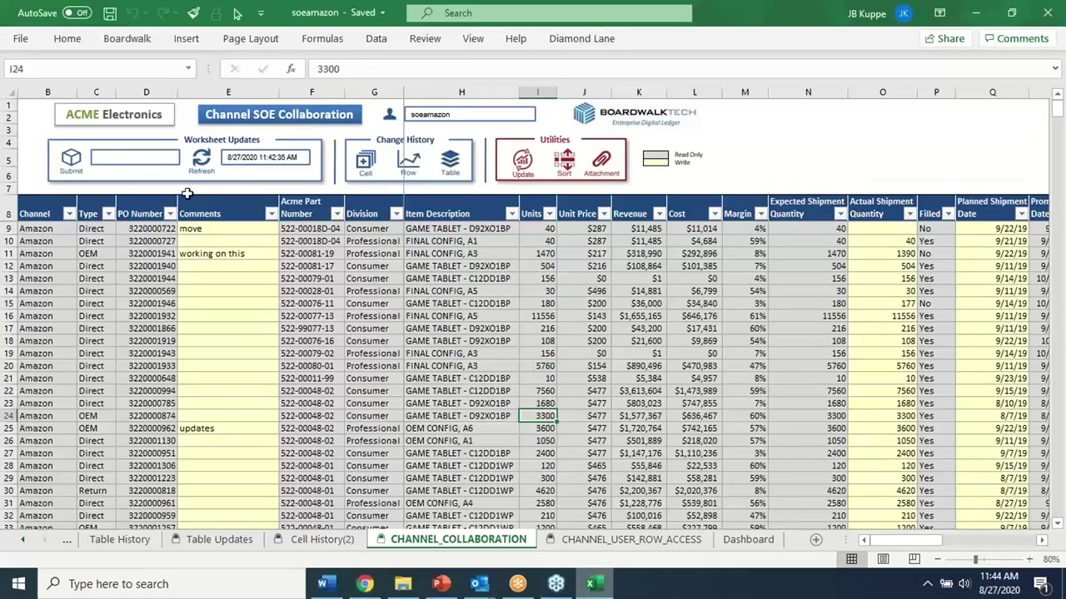
Refresh soeamazon with the latest Boardwalk data and review the Comments column
left_click(201, 161)
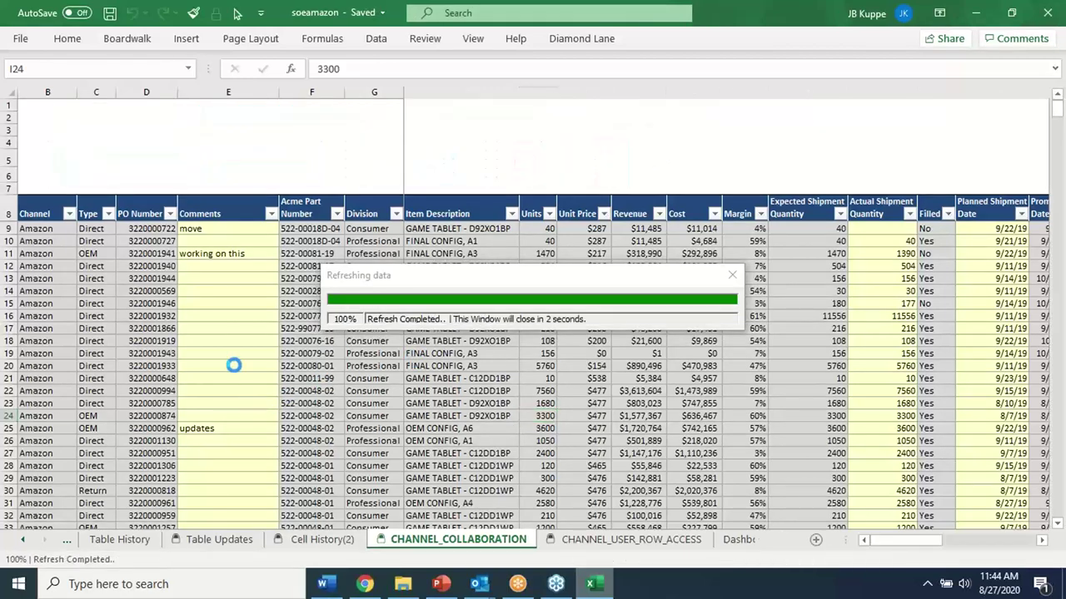
left_click(235, 318)
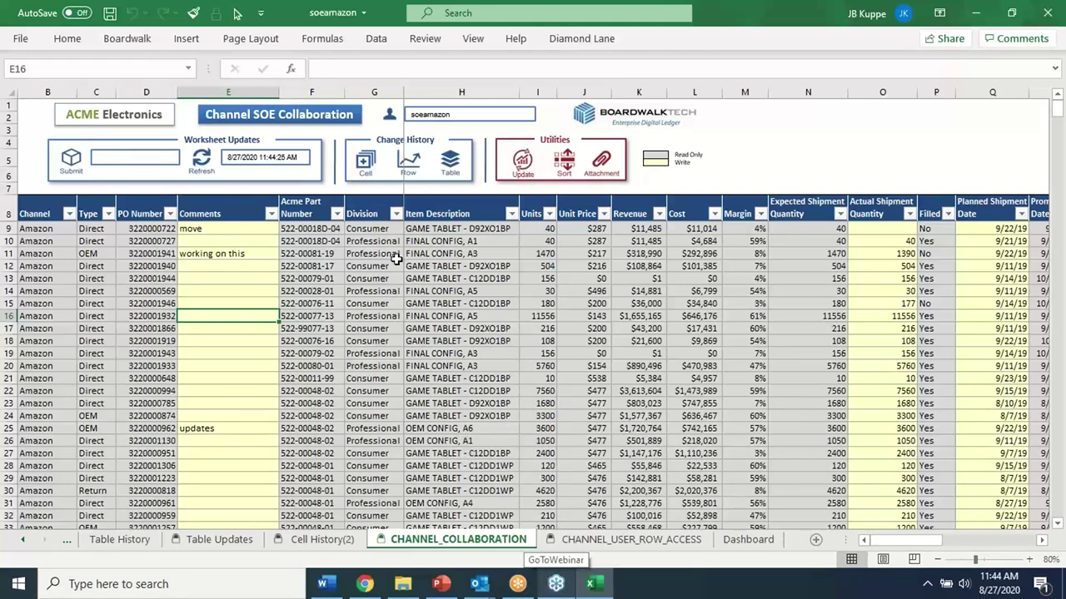
left_click(203, 229)
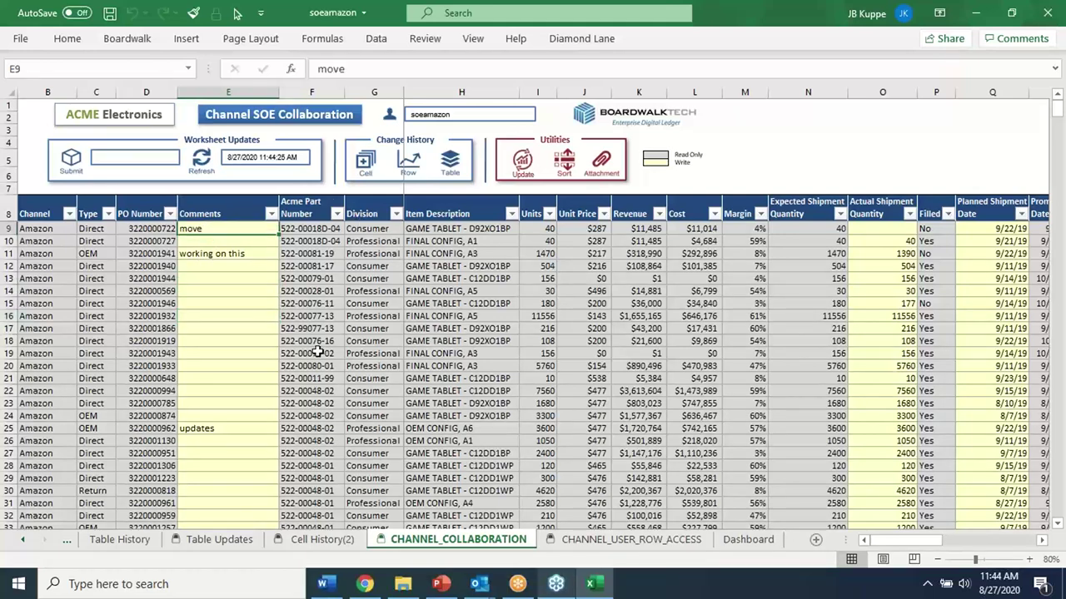
Change cell E11's comment to 'change' and submit it to Boardwalk
double_click(229, 255)
type("change")
key("Return")
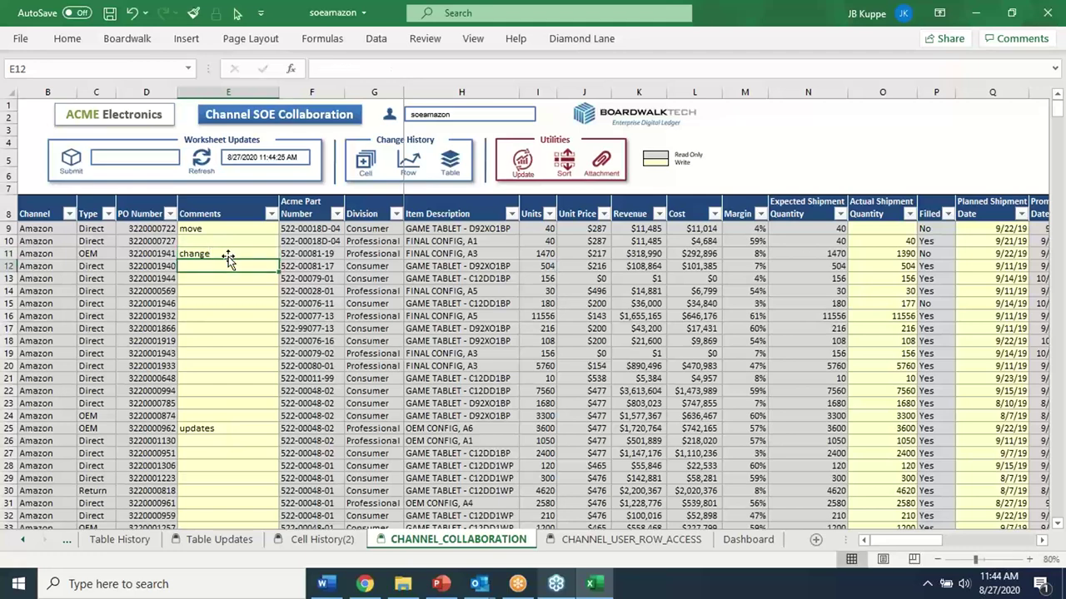
left_click(72, 167)
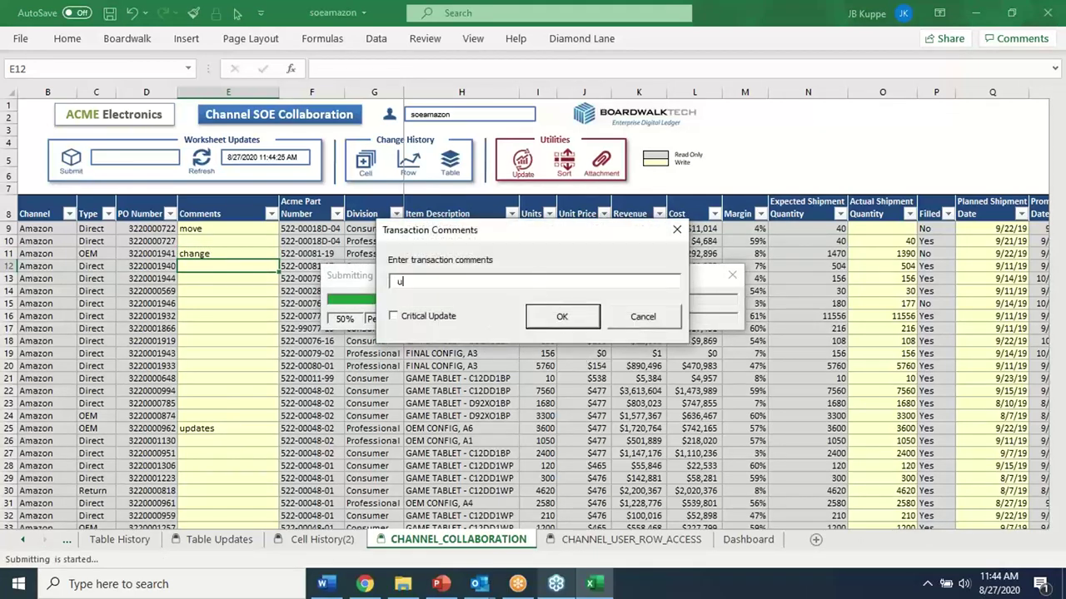
left_click(565, 315)
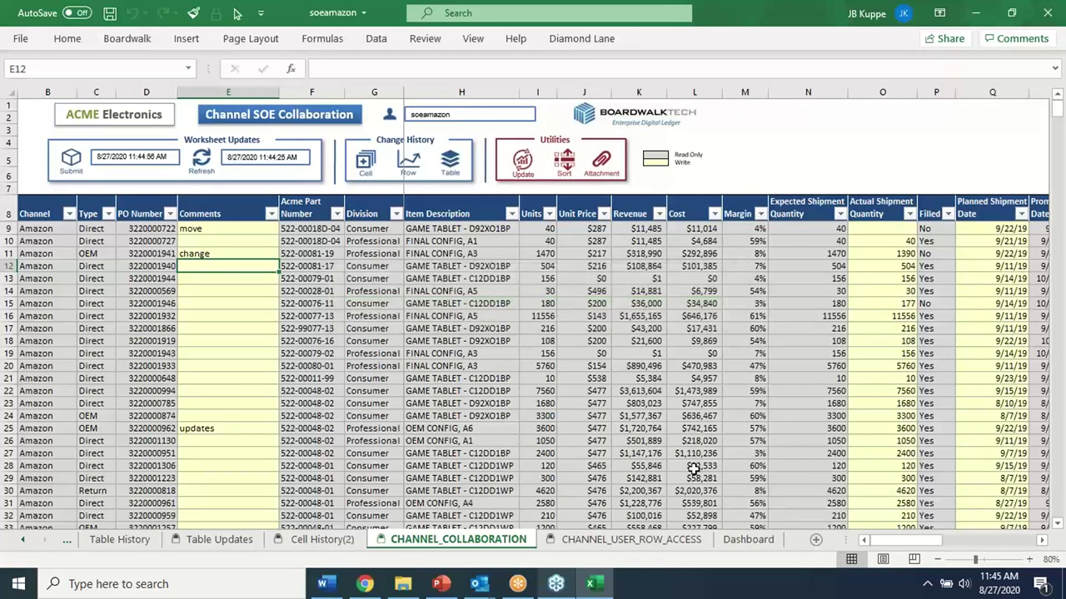
left_click_drag(908, 540, 946, 533)
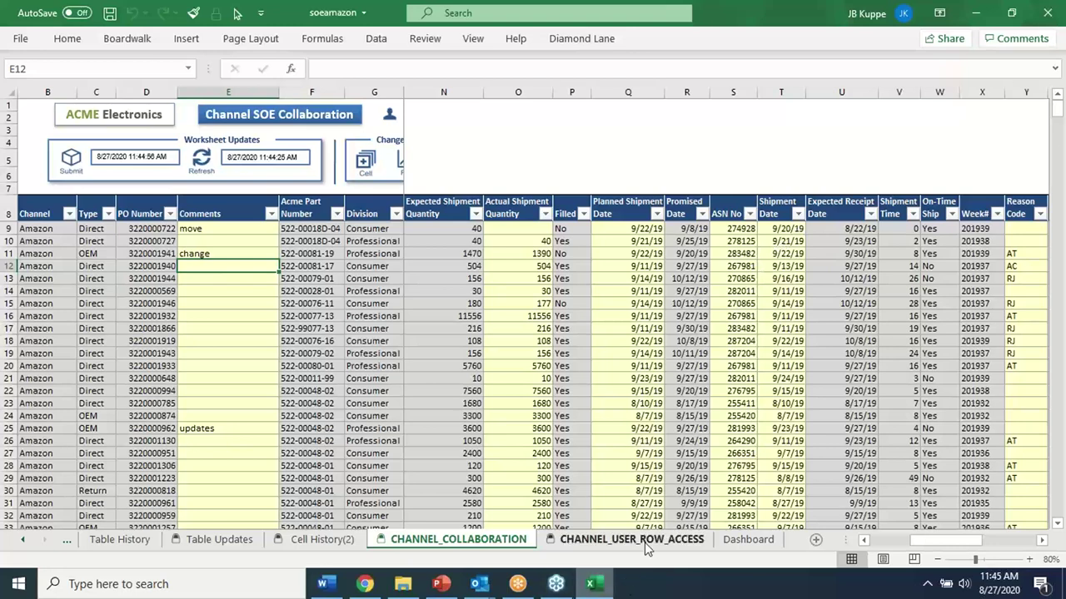
left_click(748, 539)
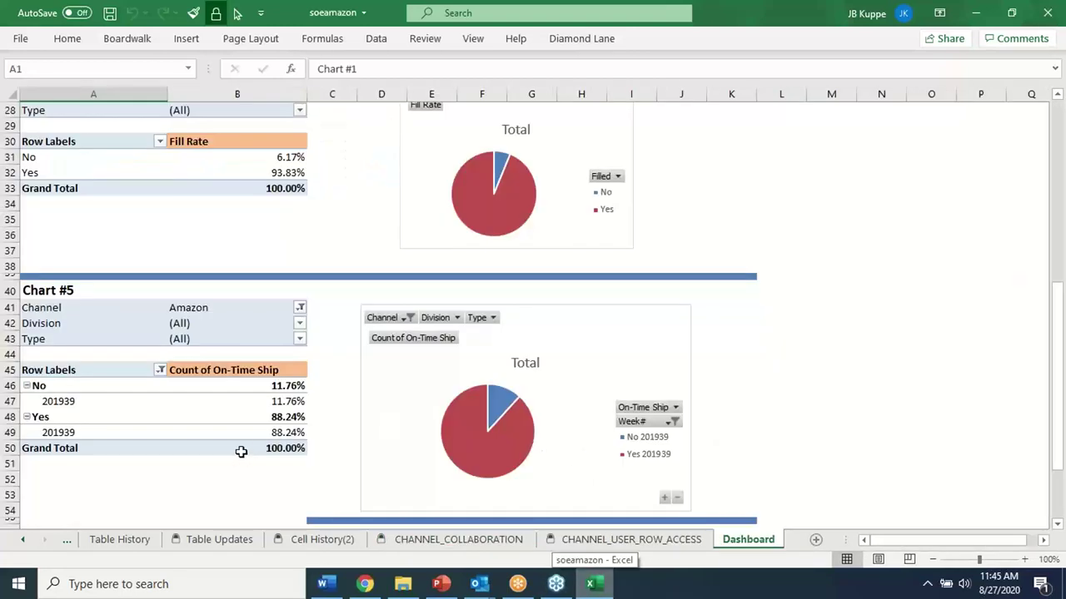
left_click(495, 540)
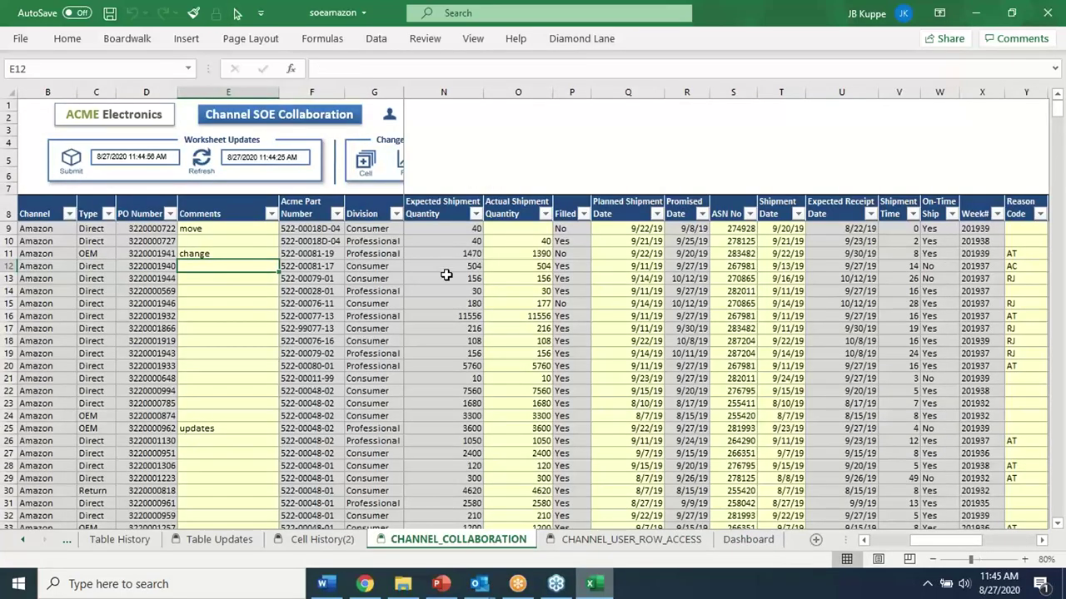
left_click(408, 586)
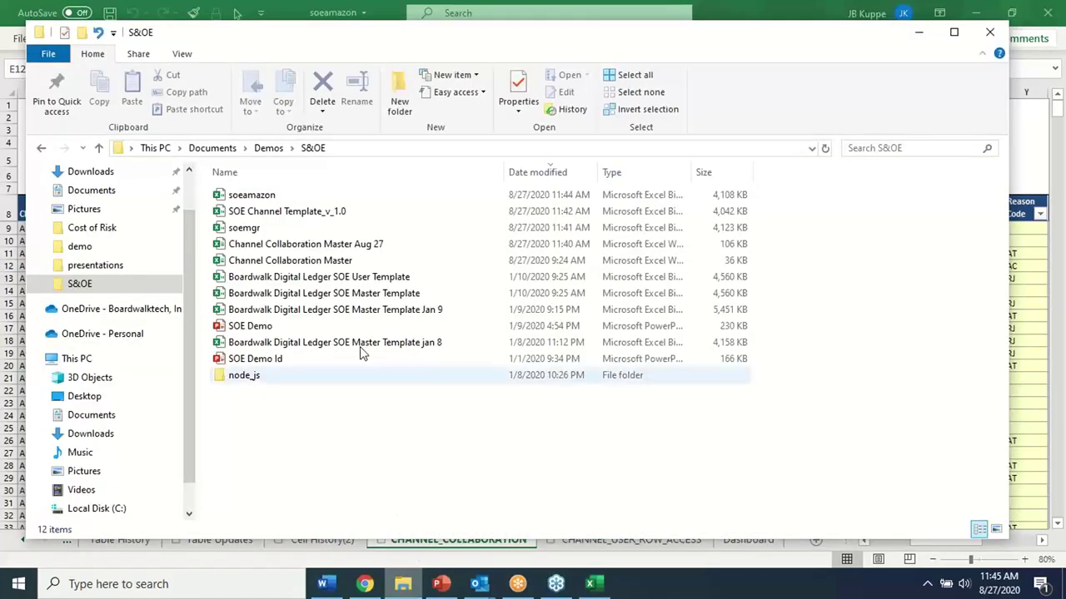
left_click(592, 585)
left_click(745, 342)
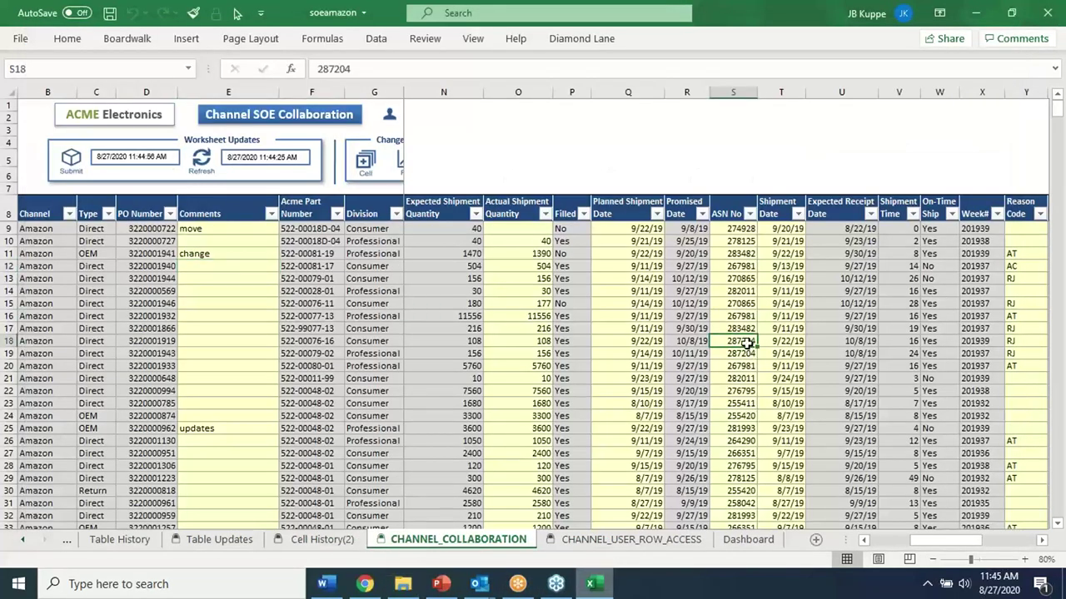
Change the Shipment Date in T9 to 9/24/19
left_click(784, 241)
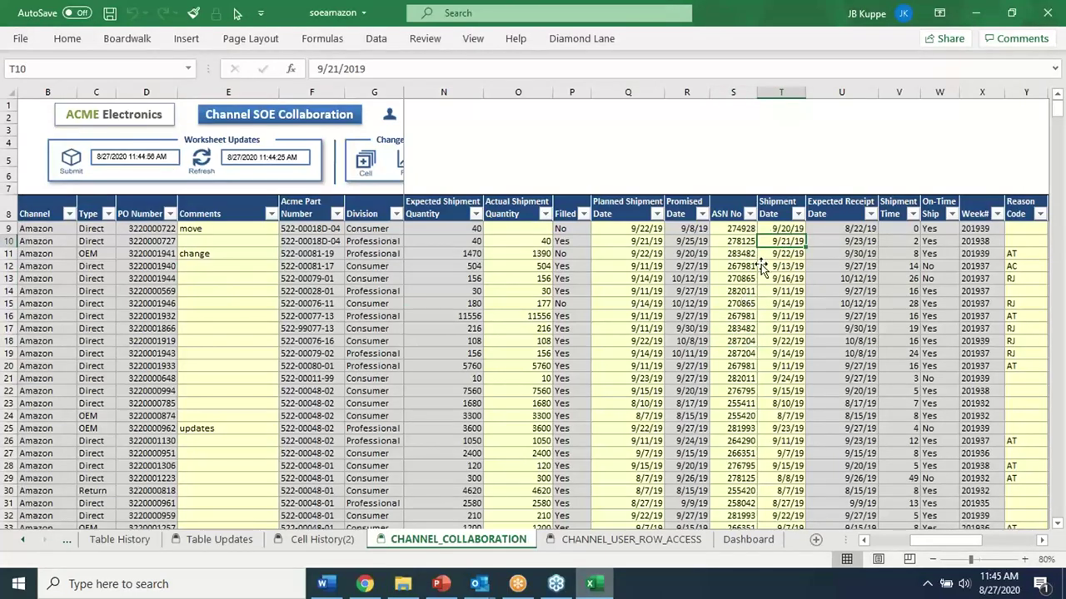
left_click(787, 229)
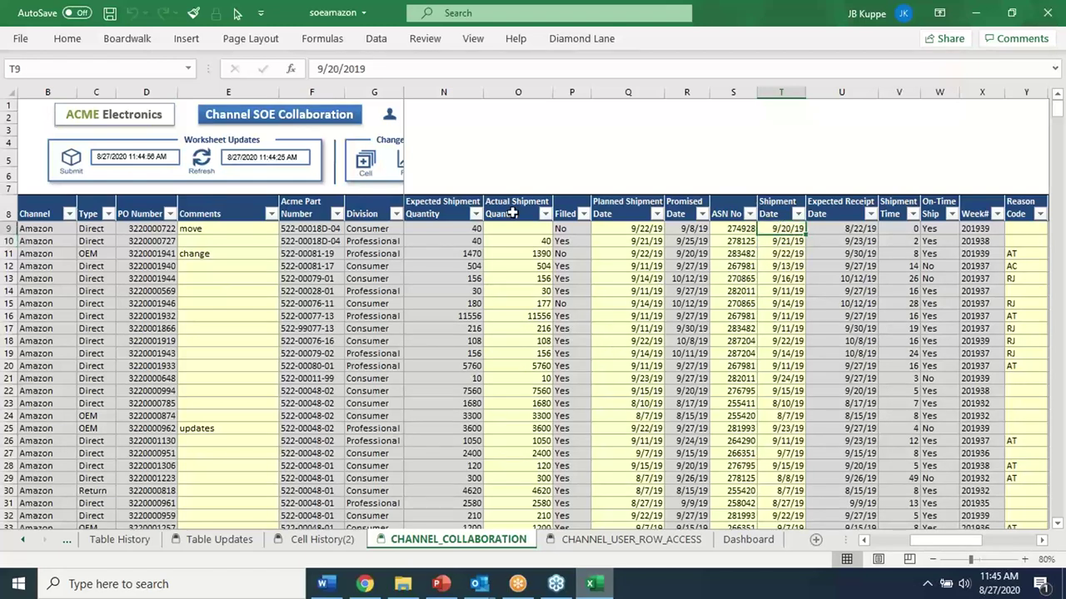
double_click(335, 69)
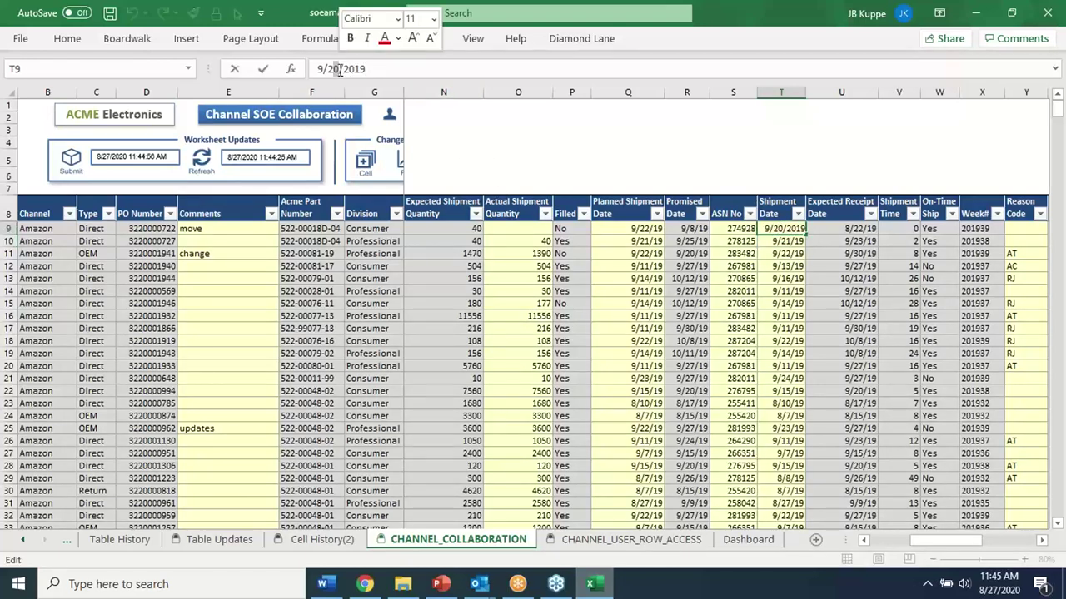
type("24")
key("Return")
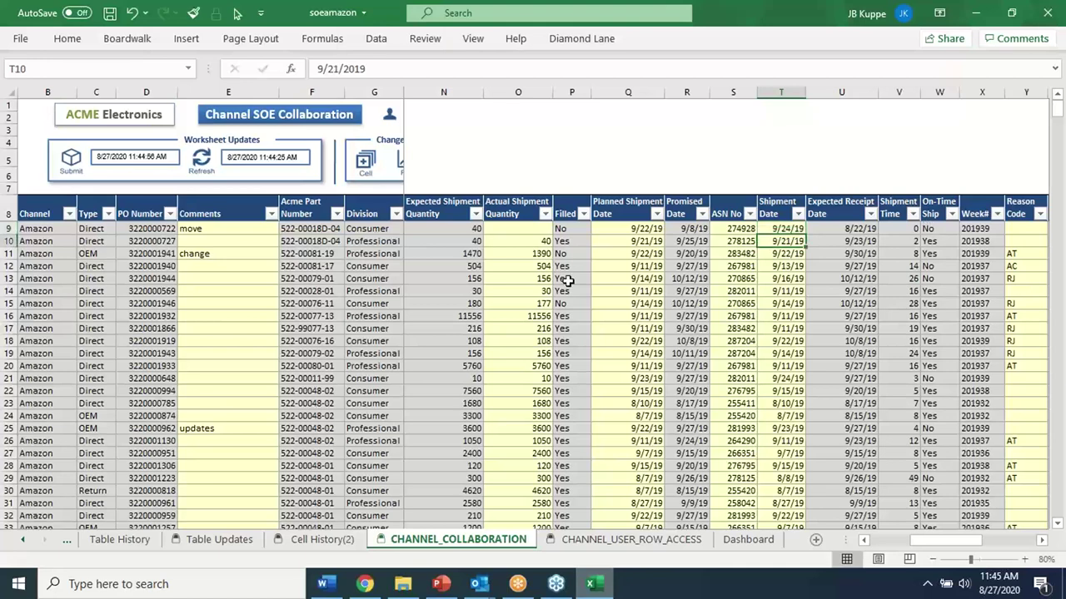
Submit the date change with transaction comment 'update' and close the soeamazon workbook
left_click(618, 366)
left_click_drag(933, 541, 895, 542)
left_click(72, 170)
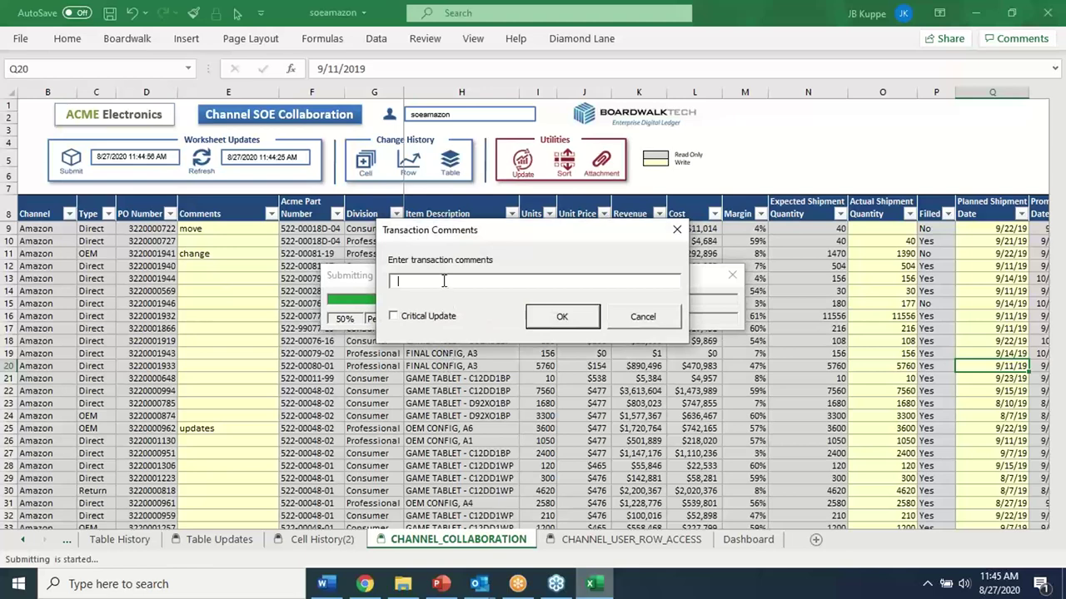
type("updae")
key("BackSpace")
type("te")
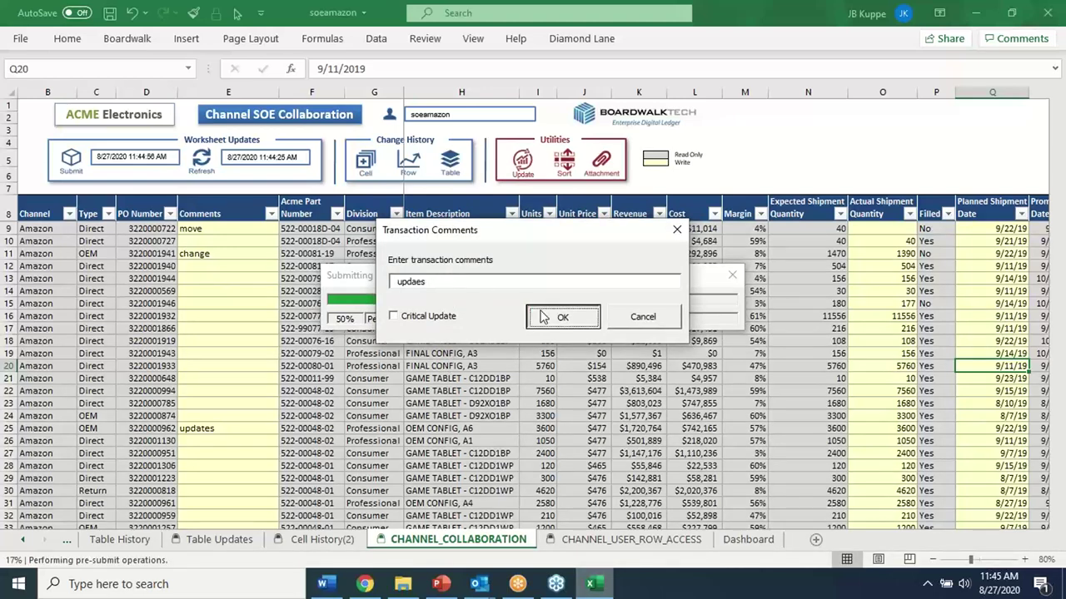
left_click(543, 313)
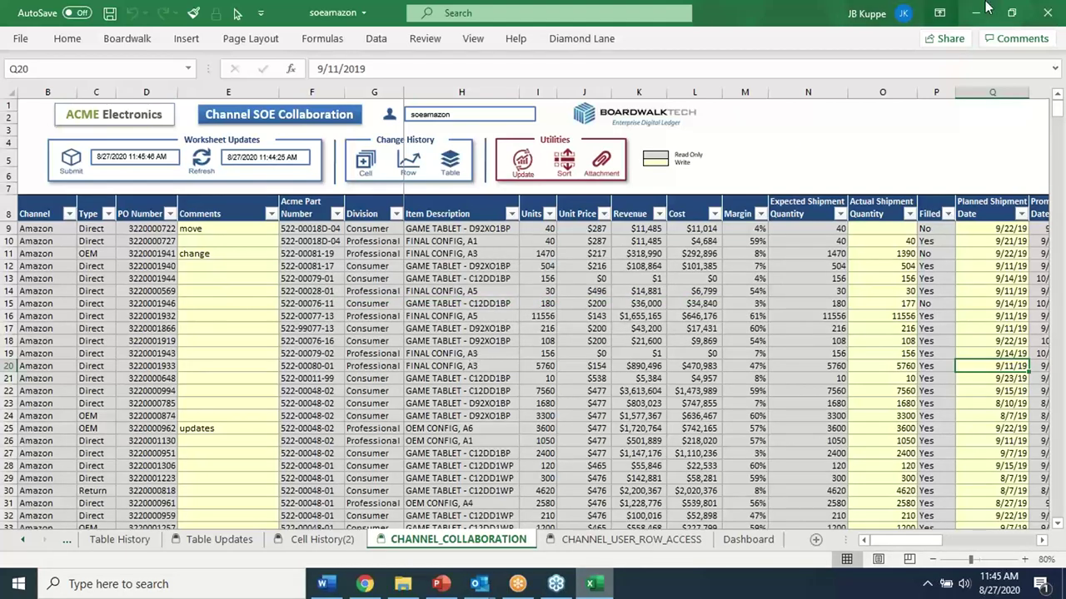
left_click(1047, 13)
Save soeamazon on closing and open the soemgr workbook from the S&OE folder
left_click(451, 309)
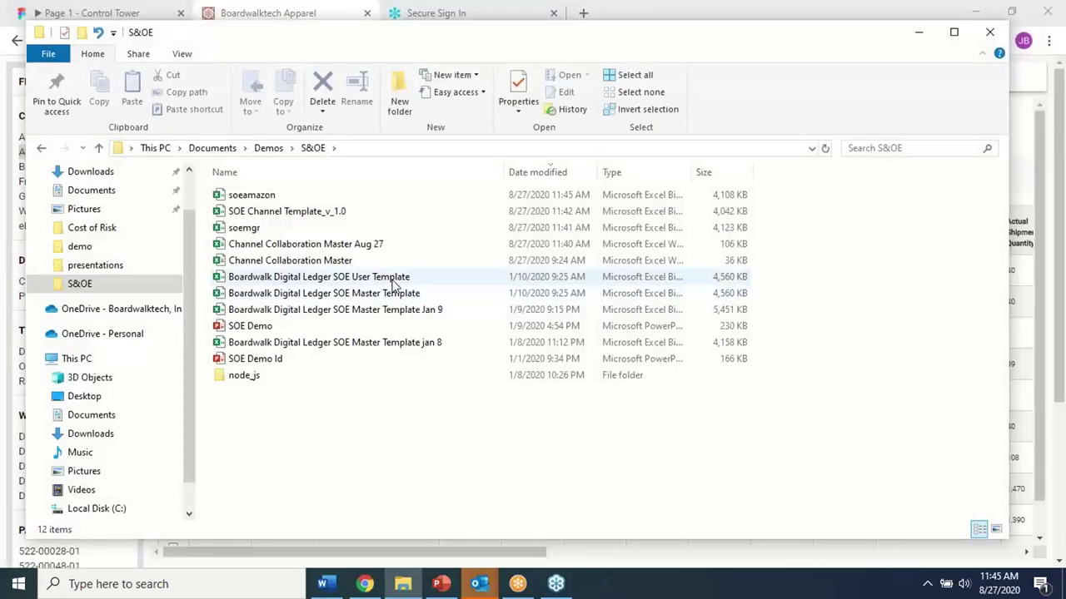
left_click(240, 231)
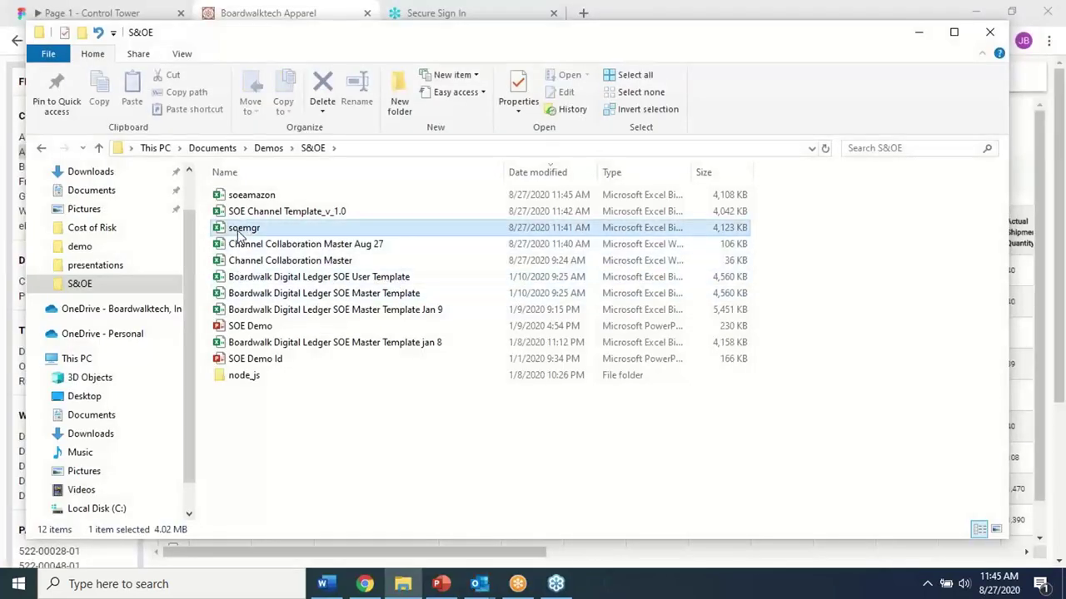
double_click(240, 231)
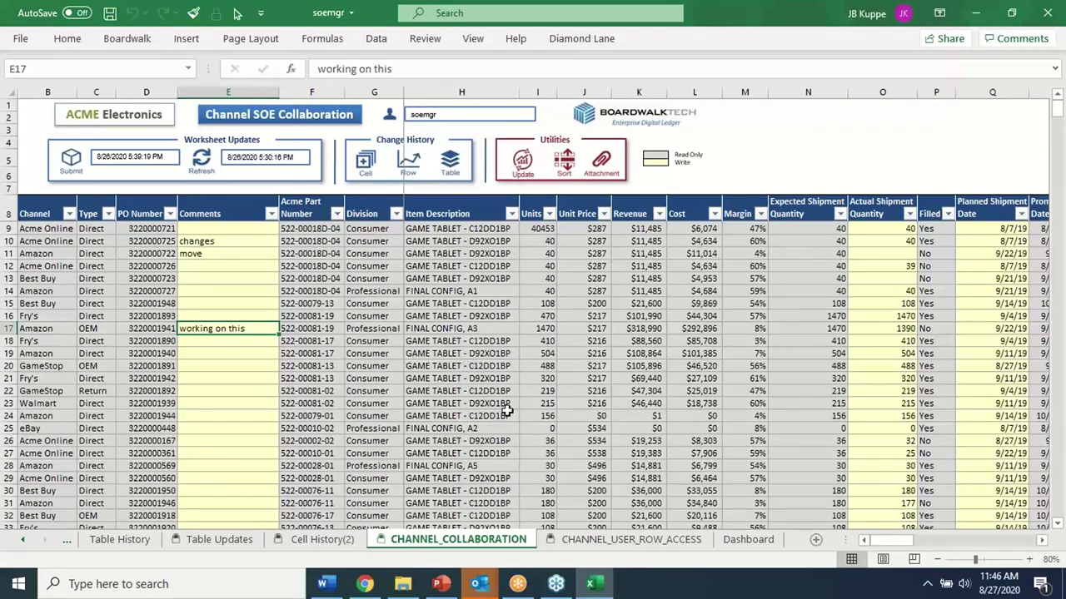
Enter the workbook password and scroll across the soemgr sheet
type("1")
left_click(522, 305)
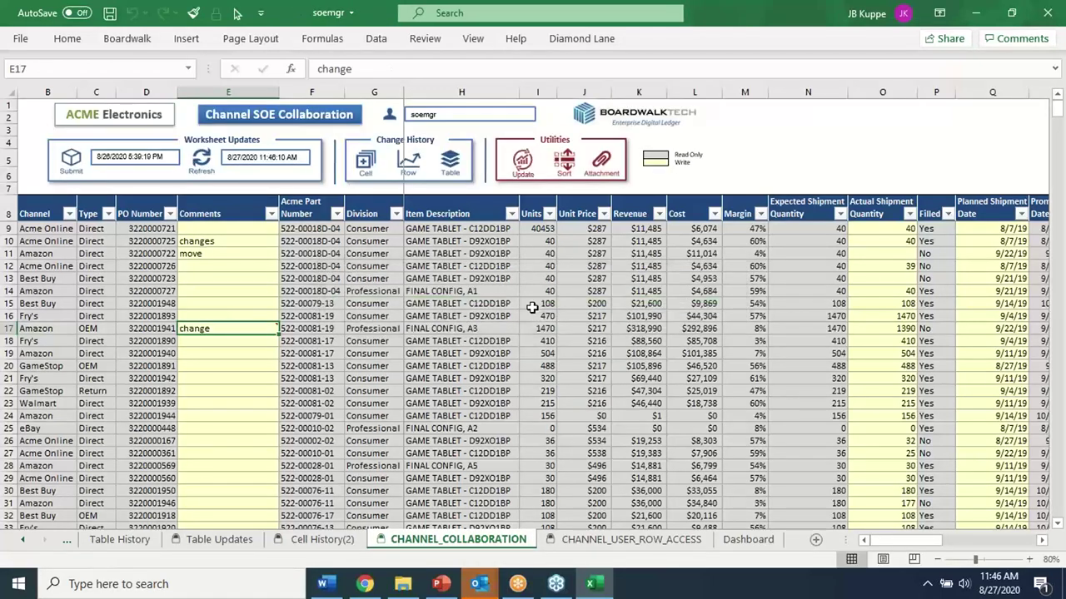
mouse_move(225, 330)
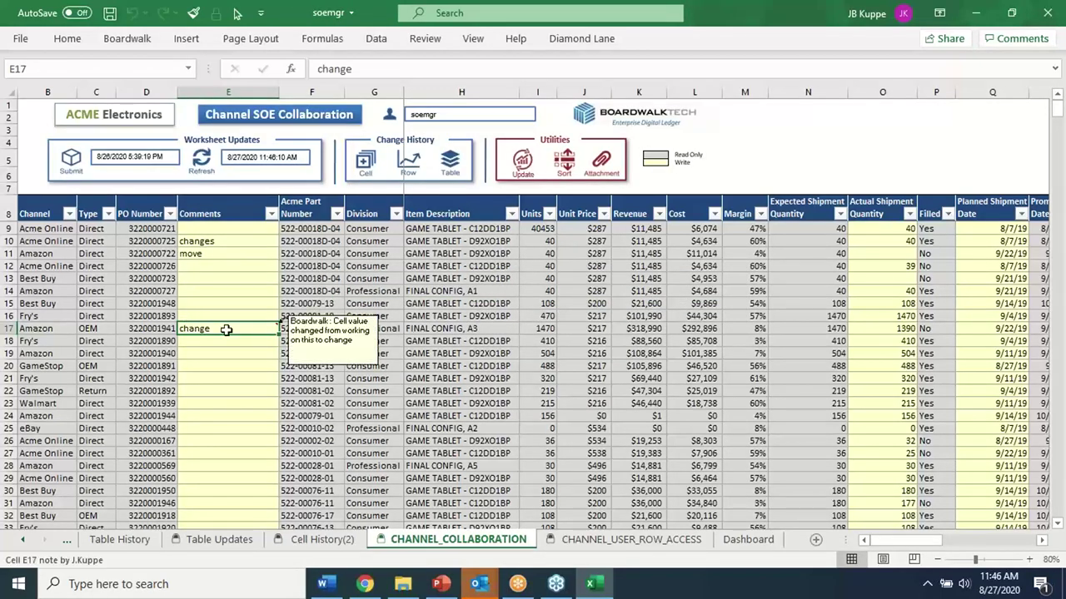
left_click_drag(898, 543, 718, 531)
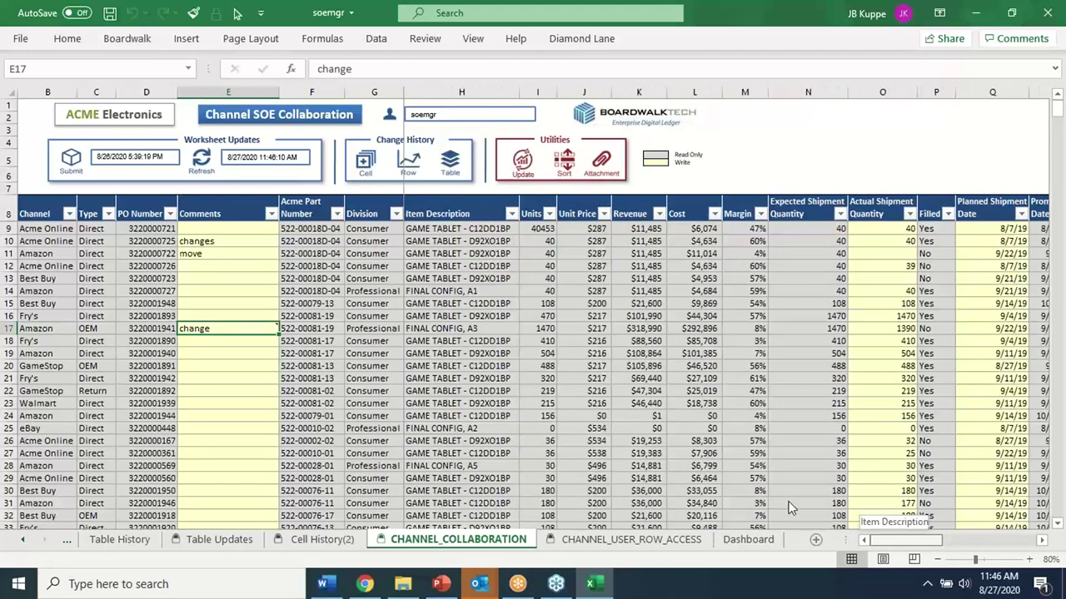
left_click_drag(885, 552, 922, 541)
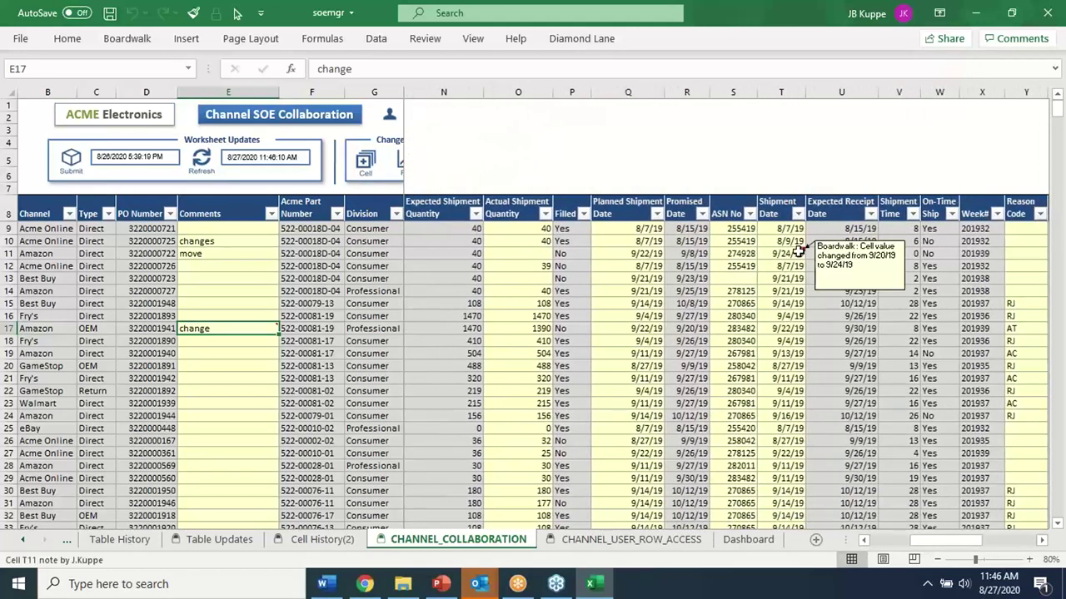
Try deleting row 11's read-only expected receipt date and dismiss the protected-sheet warning
left_click(795, 252)
left_click(833, 252)
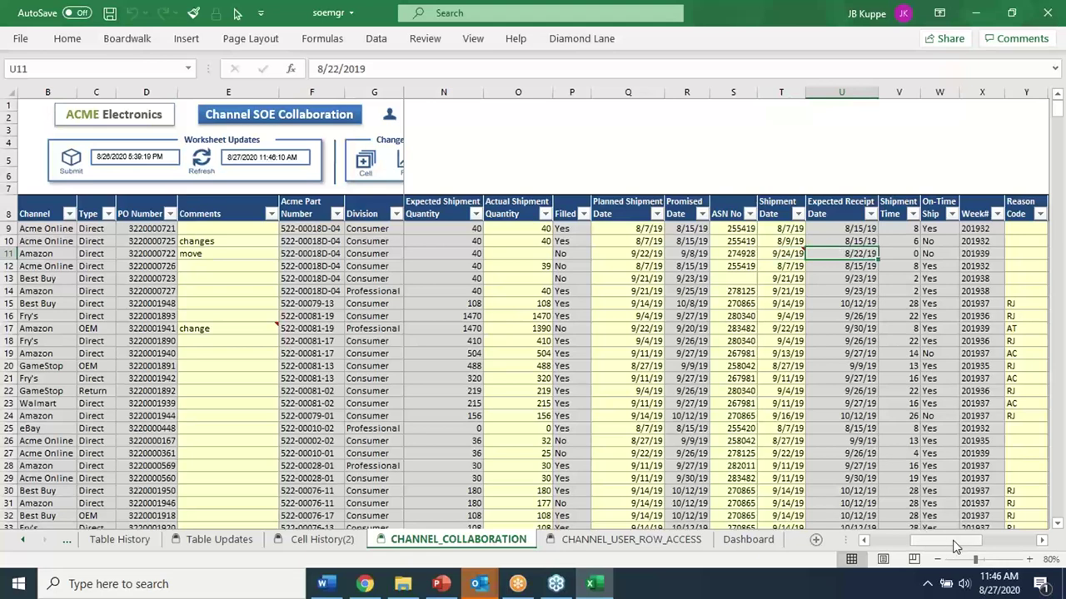
key("Delete")
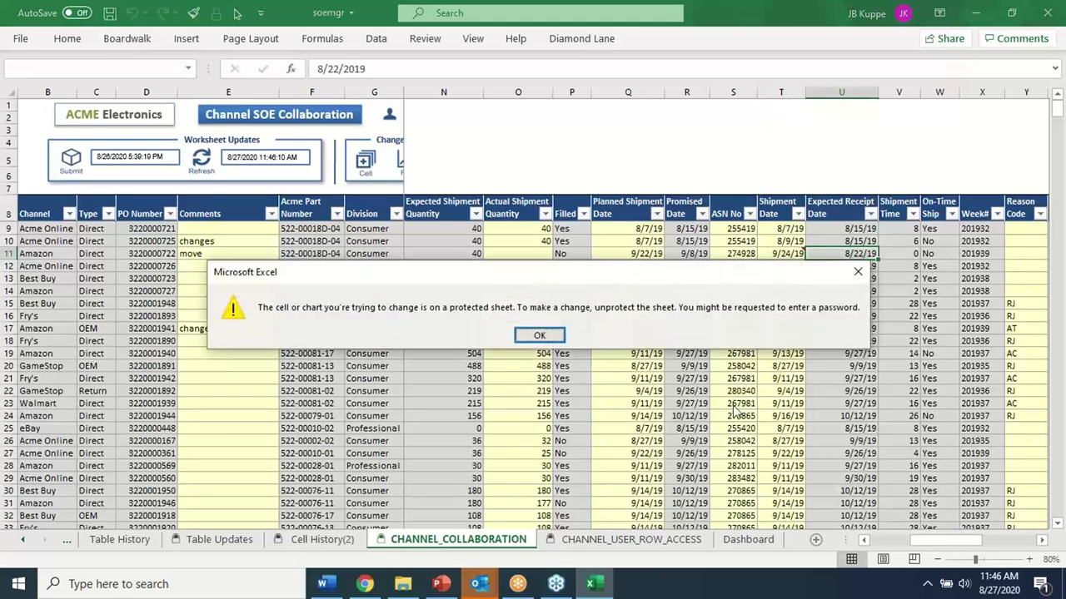
left_click(550, 340)
Acknowledge the SOE Dashboard Updated message and bring the Boardwalktech page forward
left_click_drag(954, 546, 912, 546)
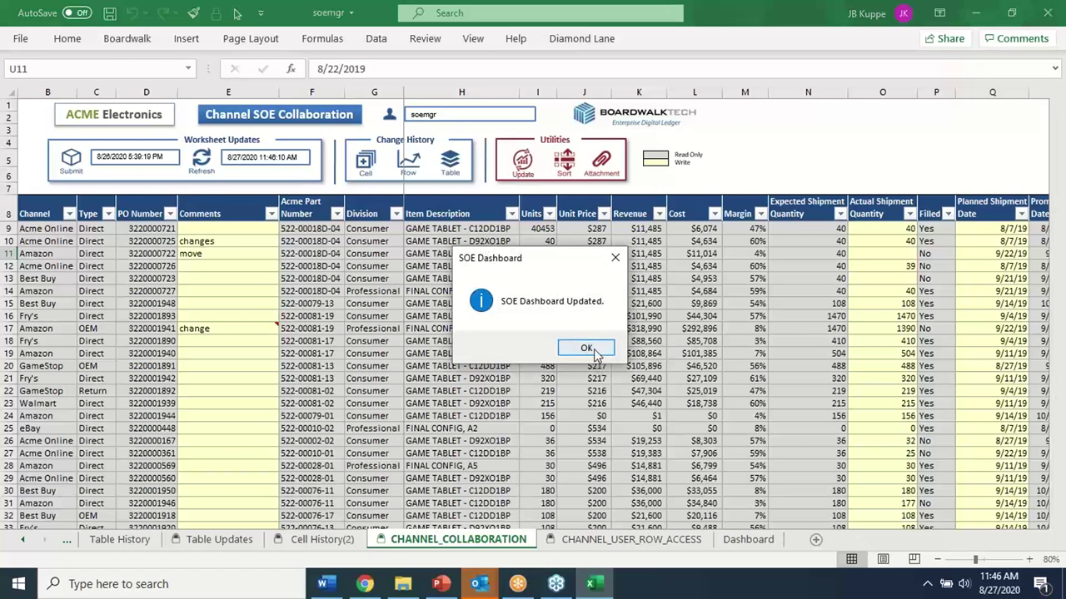
left_click(594, 349)
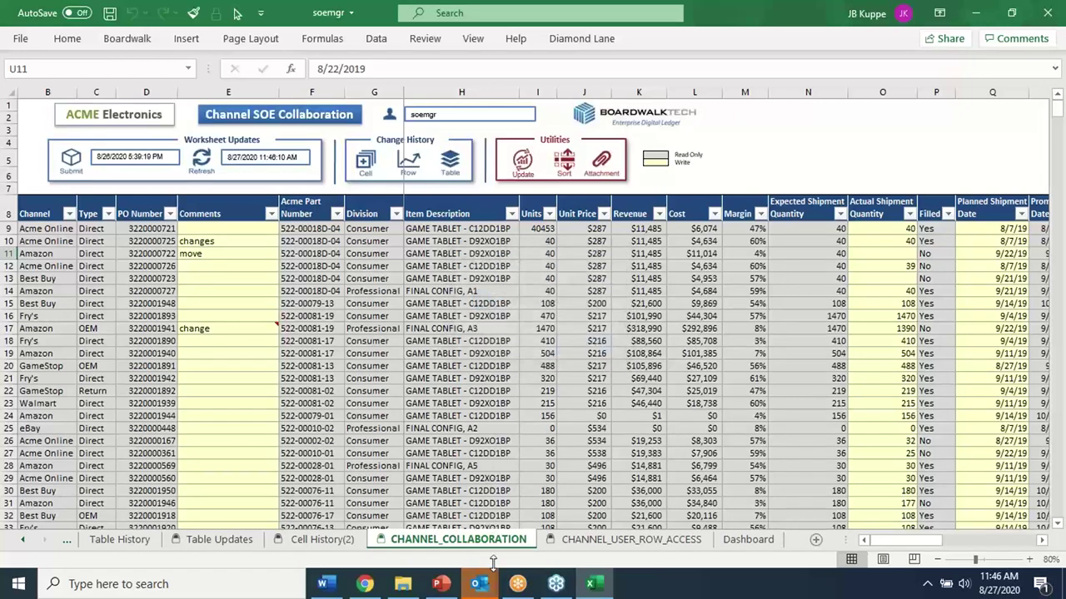
left_click(365, 583)
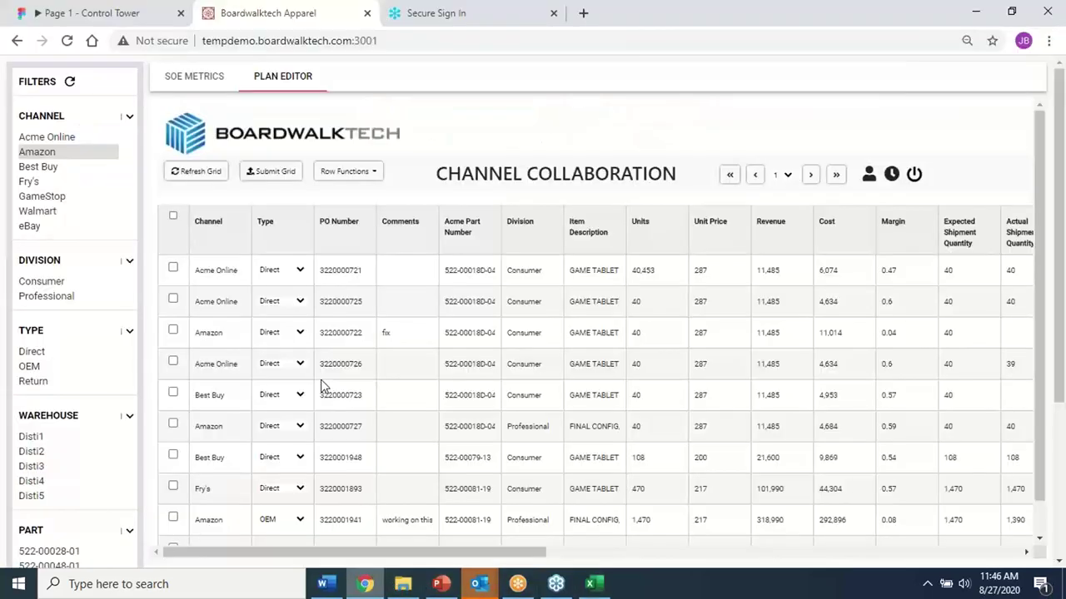
View the unfiltered SOE Metrics totals (Units 209,268), then return to Excel's eBay Revenue cell K25
left_click(187, 78)
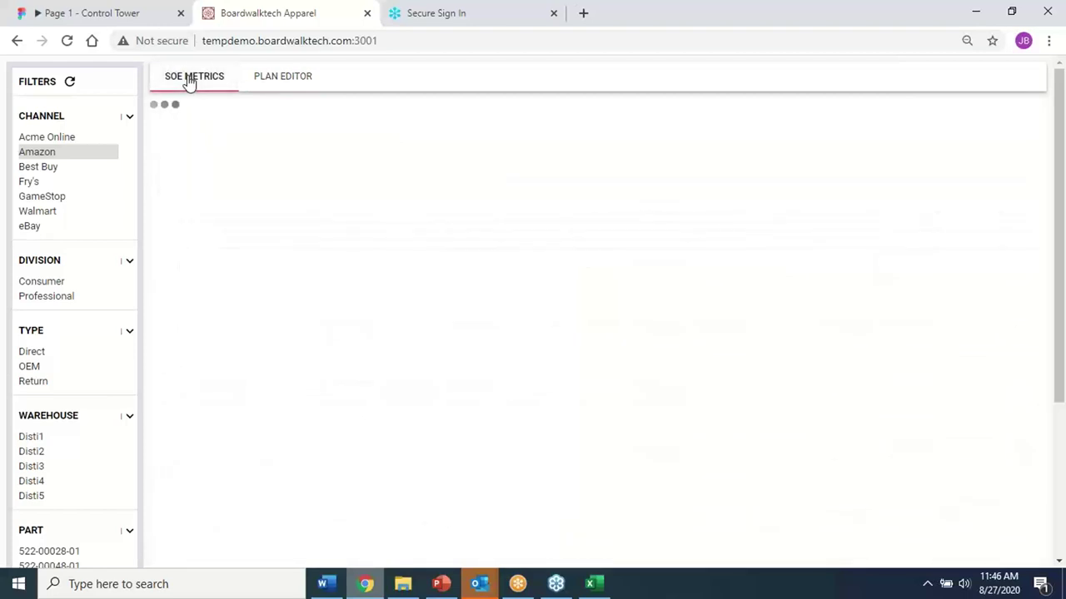
left_click(71, 84)
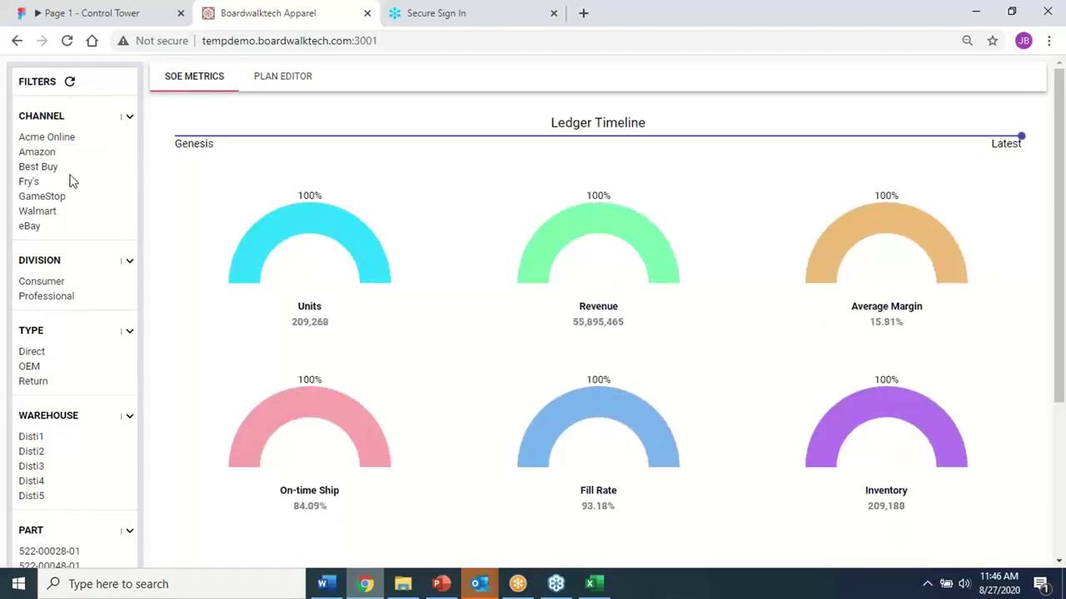
left_click(41, 155)
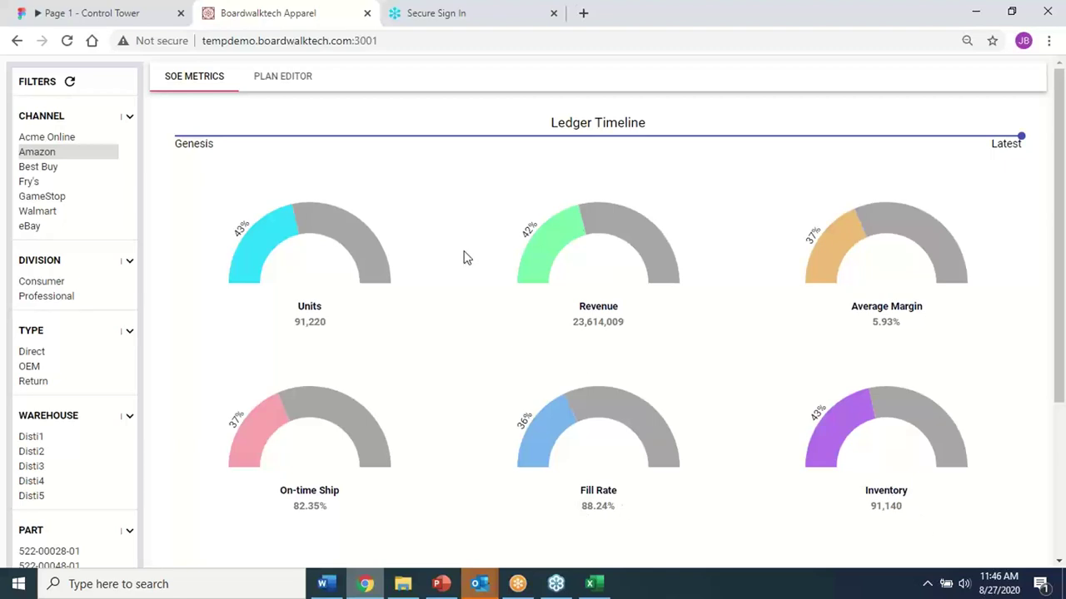
left_click(63, 41)
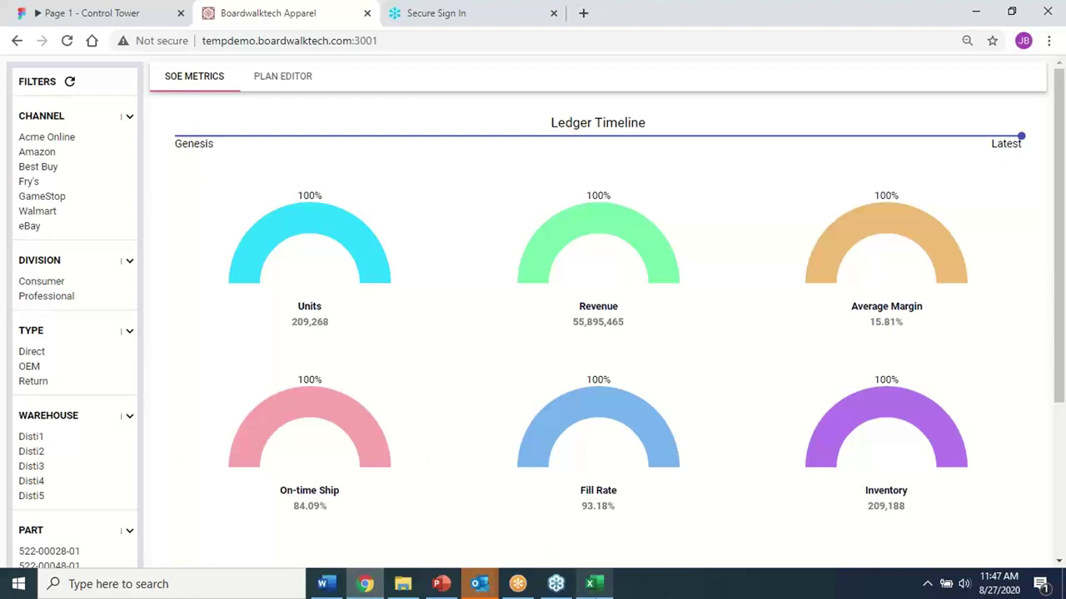
left_click(593, 583)
left_click(635, 425)
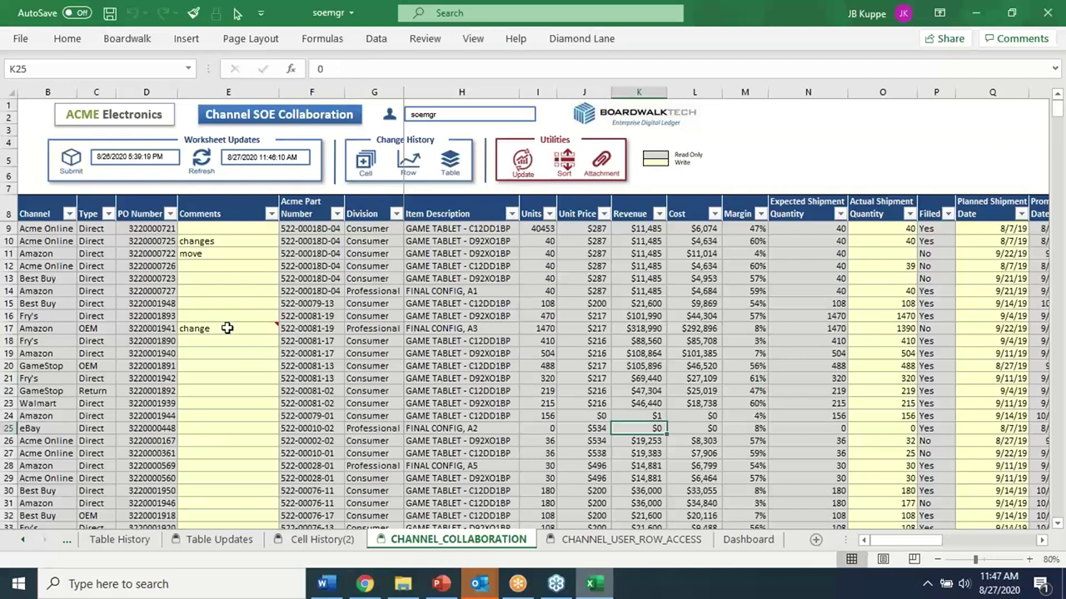
Select Revenue cells K9:K21 in the soemgr sheet to confirm their $884,250 total
mouse_move(227, 328)
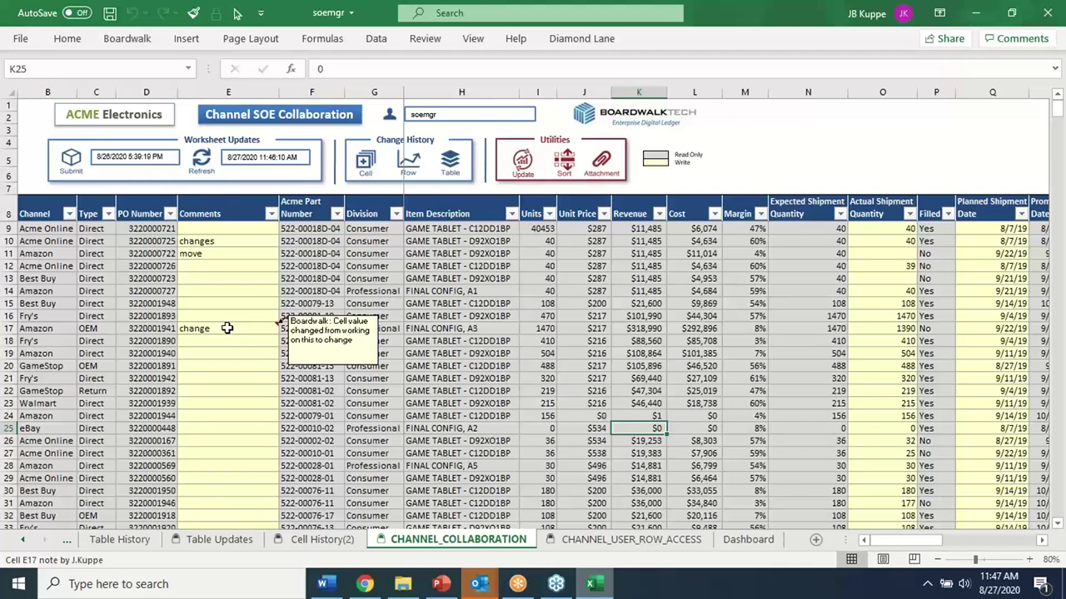
mouse_move(916, 543)
left_mouse_down()
mouse_move(952, 545)
mouse_move(913, 557)
left_mouse_up()
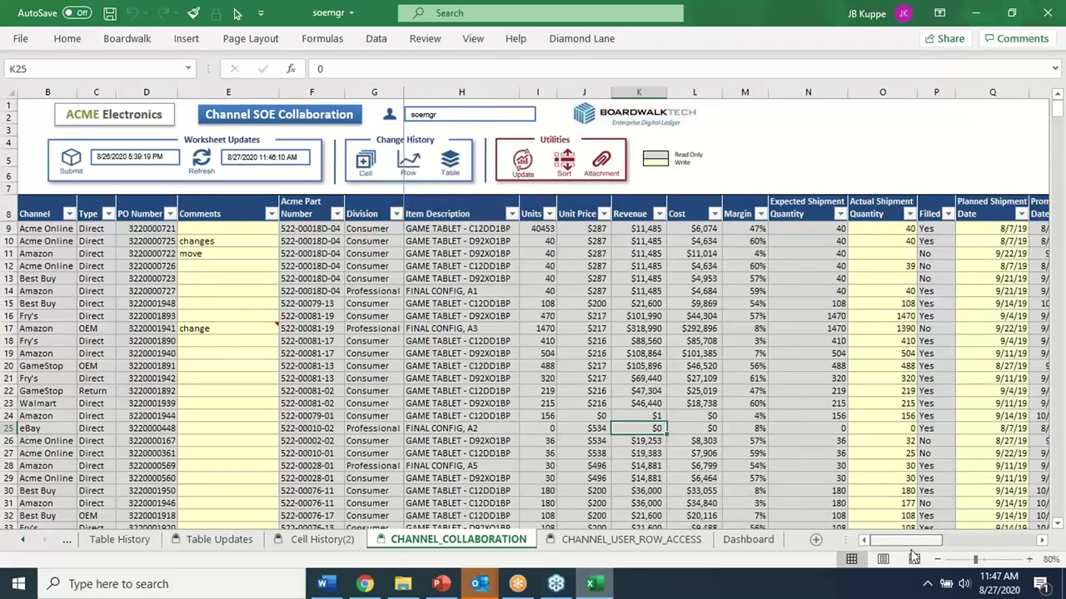
left_click_drag(648, 230, 649, 376)
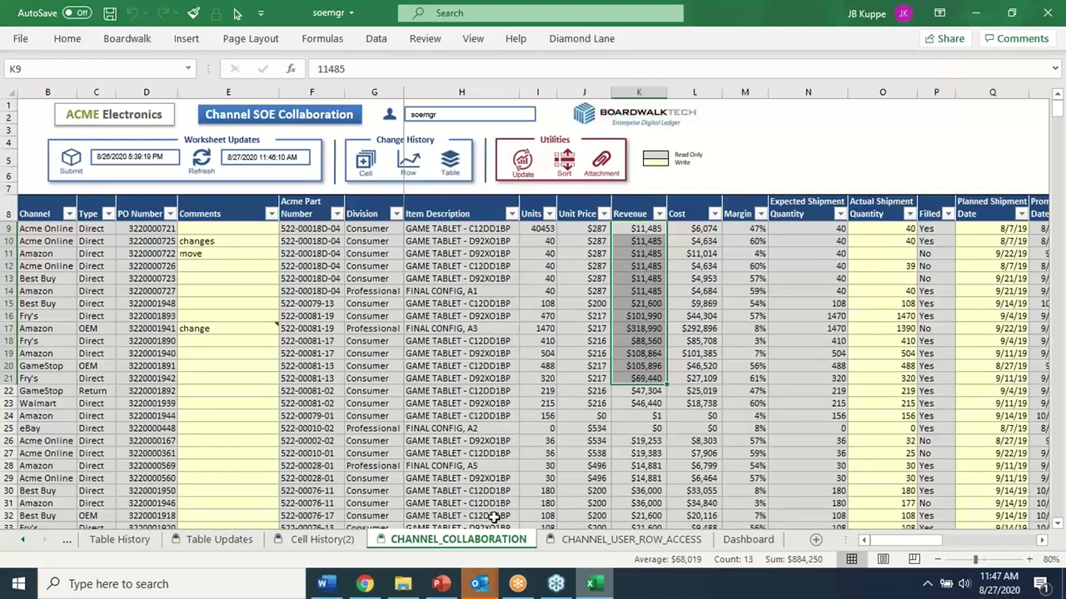
Open the Unity Central Figma prototype and log in
left_click(365, 584)
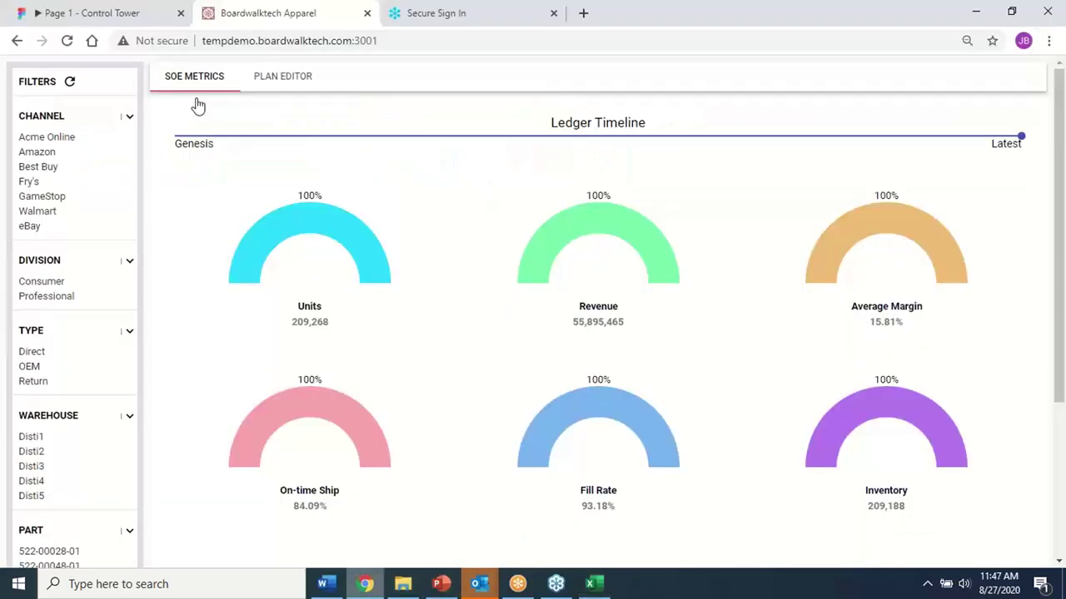
left_click(125, 18)
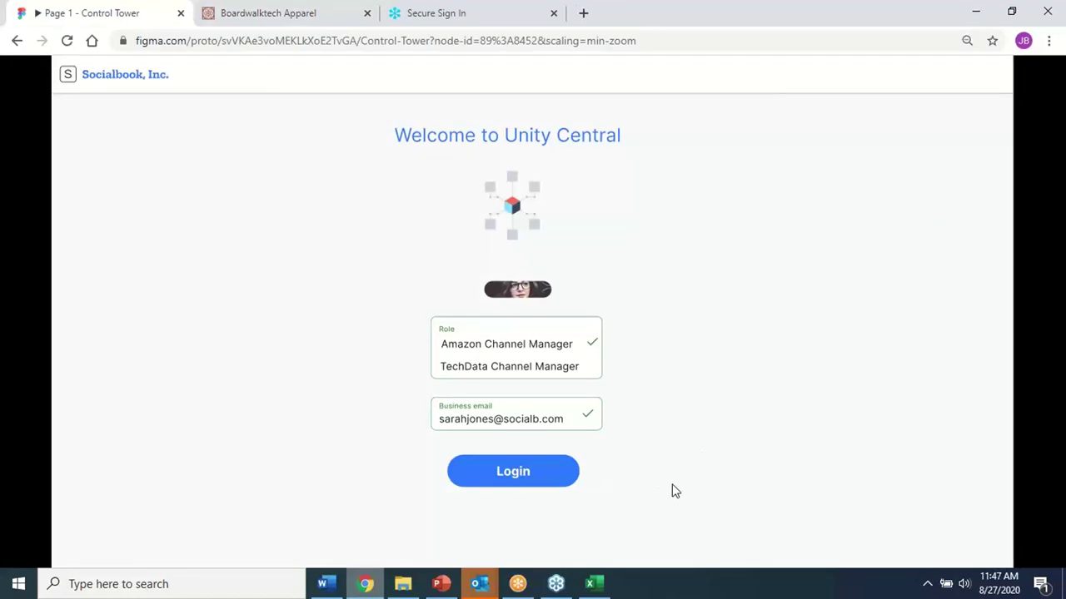
left_click(506, 475)
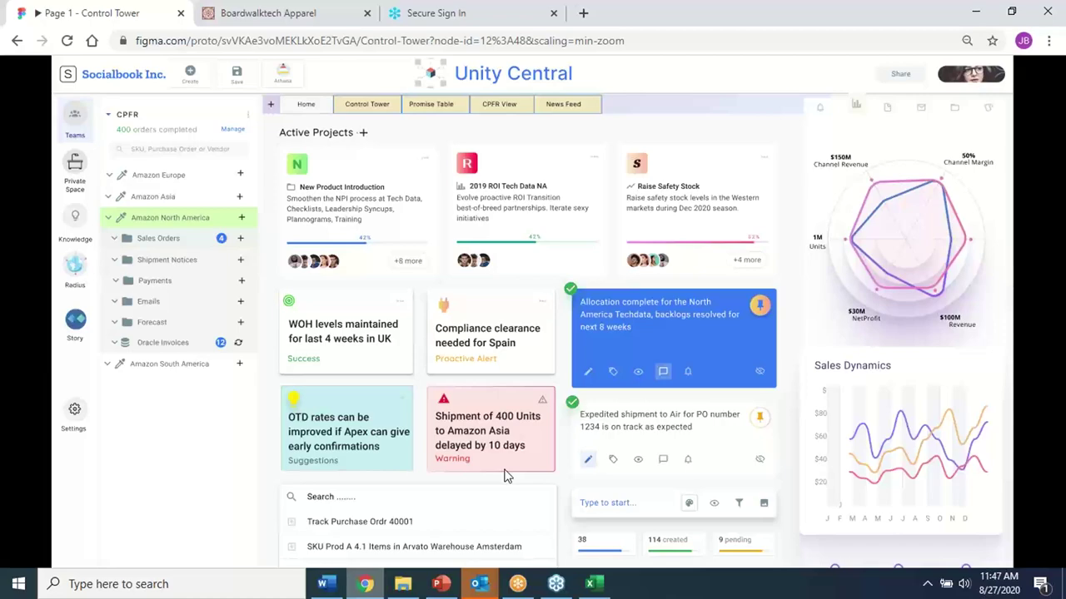
Upload the Amazon Weekly Forecast document to the prototype's Forecast folder
left_click(591, 584)
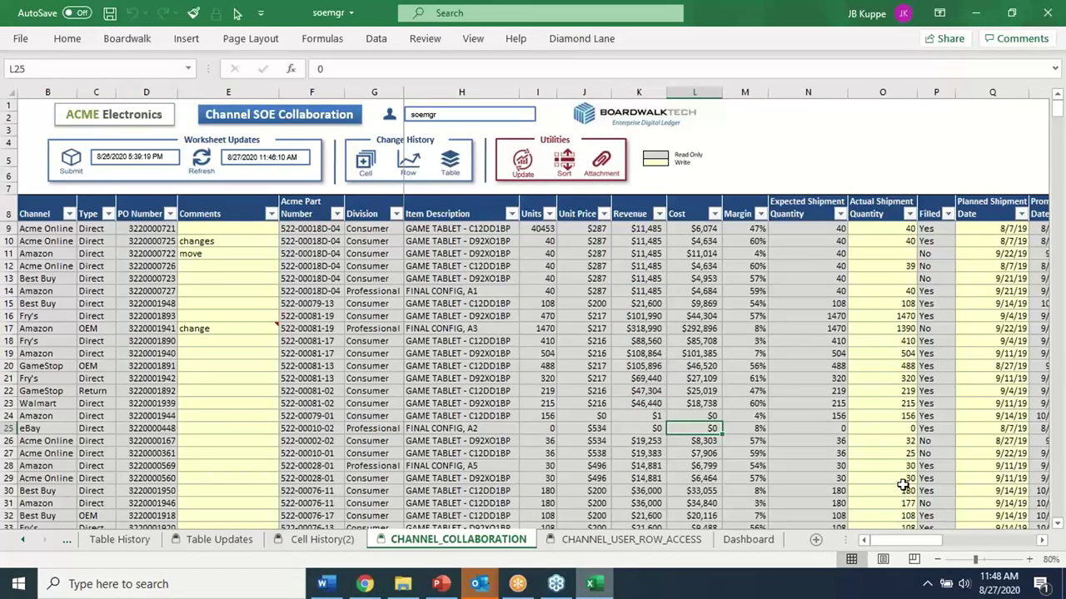
left_click_drag(891, 540, 537, 553)
left_click(365, 584)
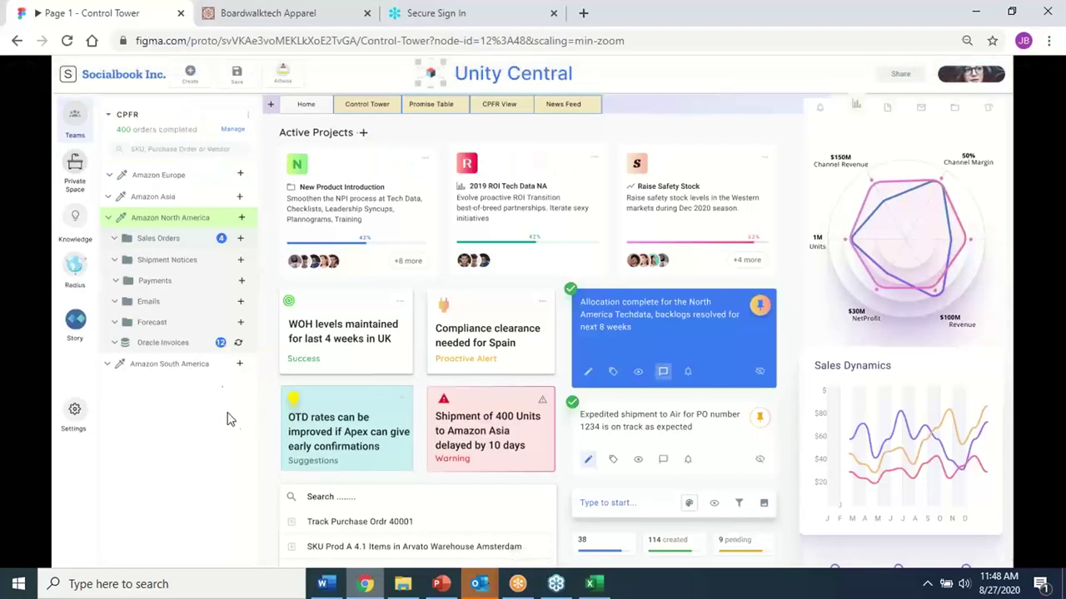
left_click(242, 324)
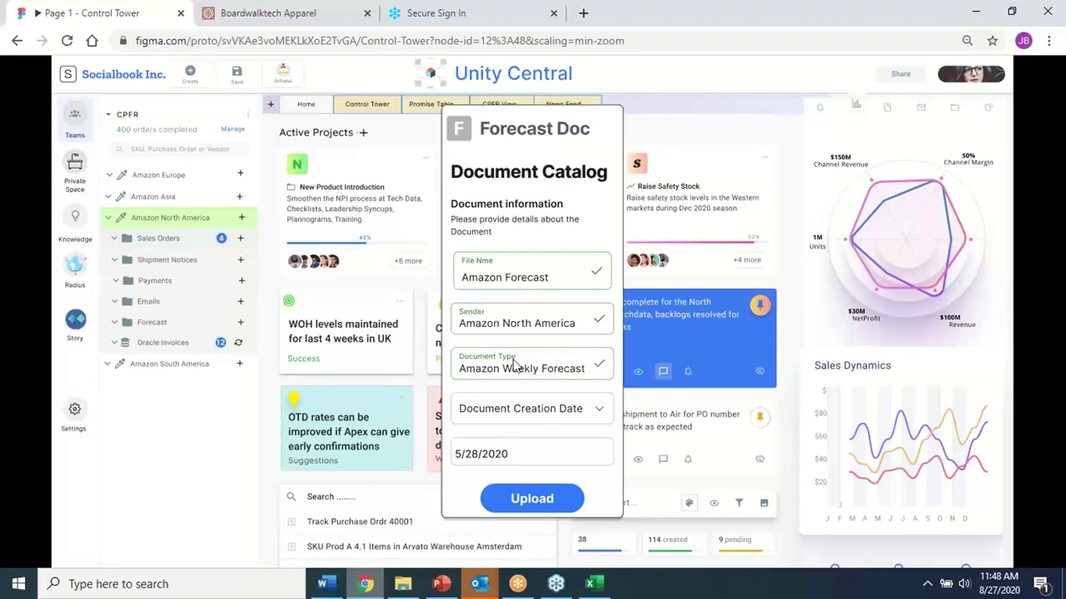
left_click(524, 499)
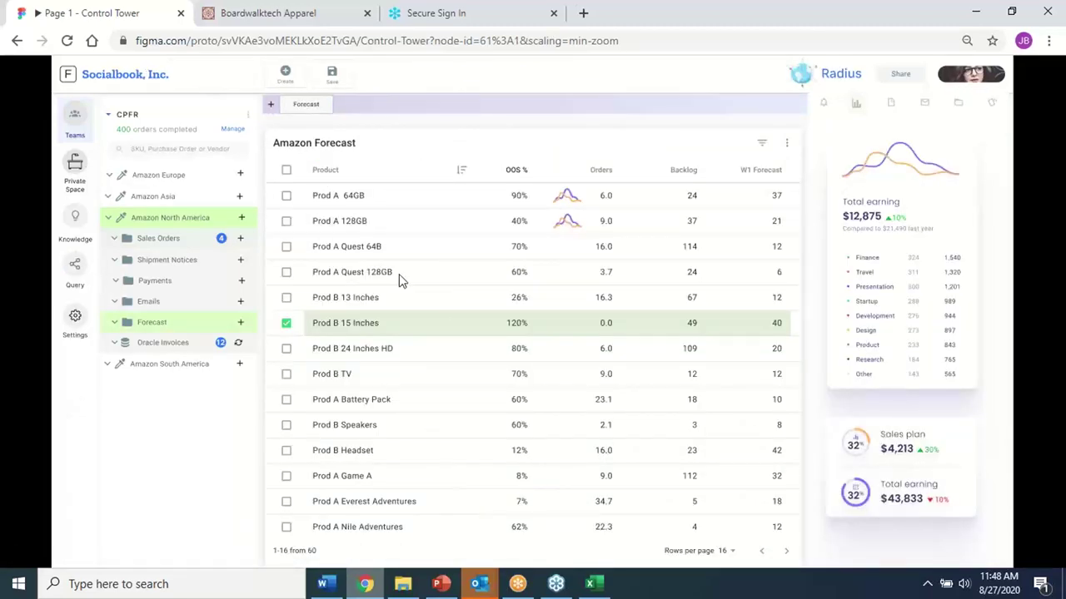